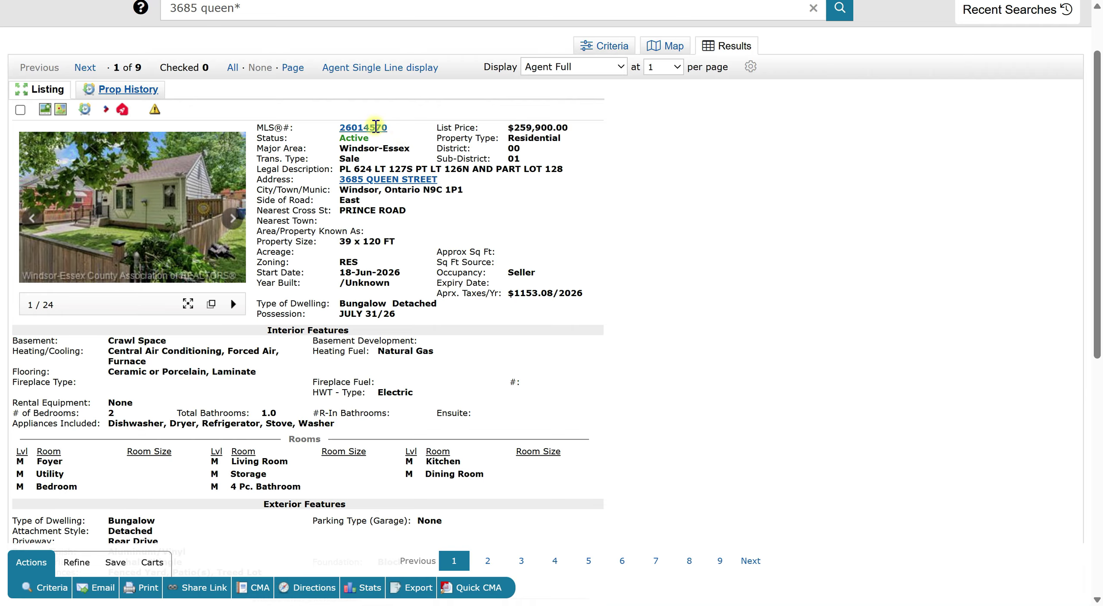
drag(390, 128, 322, 128)
key(ctrl+c)
Paste MLS number 26014570 into the WEBForms import field and remove the leading space
key(alt+Tab)
click(519, 201)
key(ctrl+v)
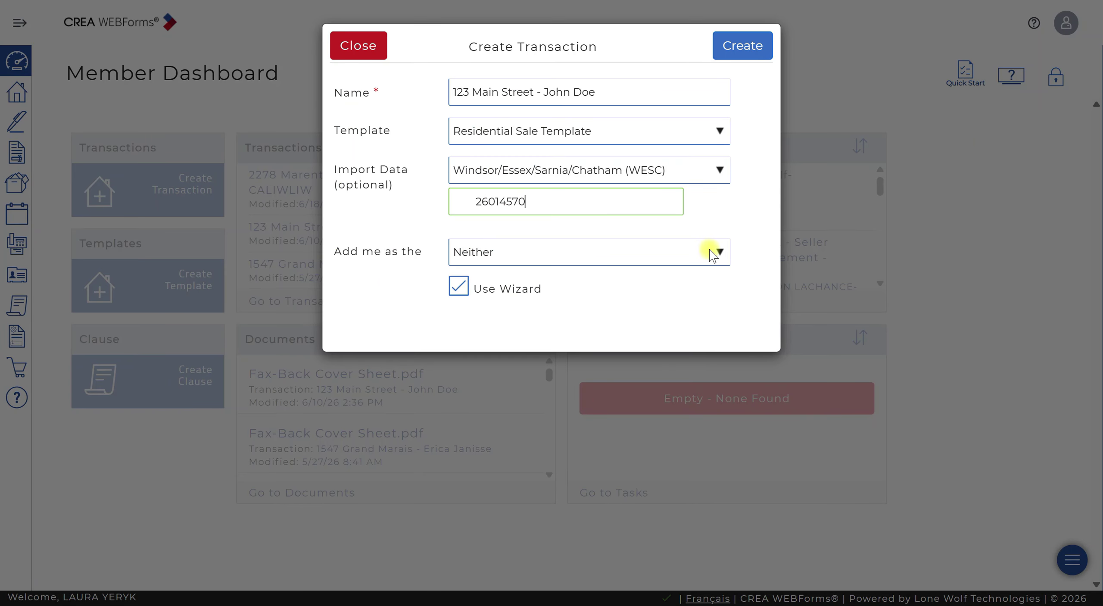
drag(475, 199, 332, 190)
key(BackSpace)
Add yourself as Co-operating Salesperson, turn off Use Wizard, and create the transaction
click(512, 264)
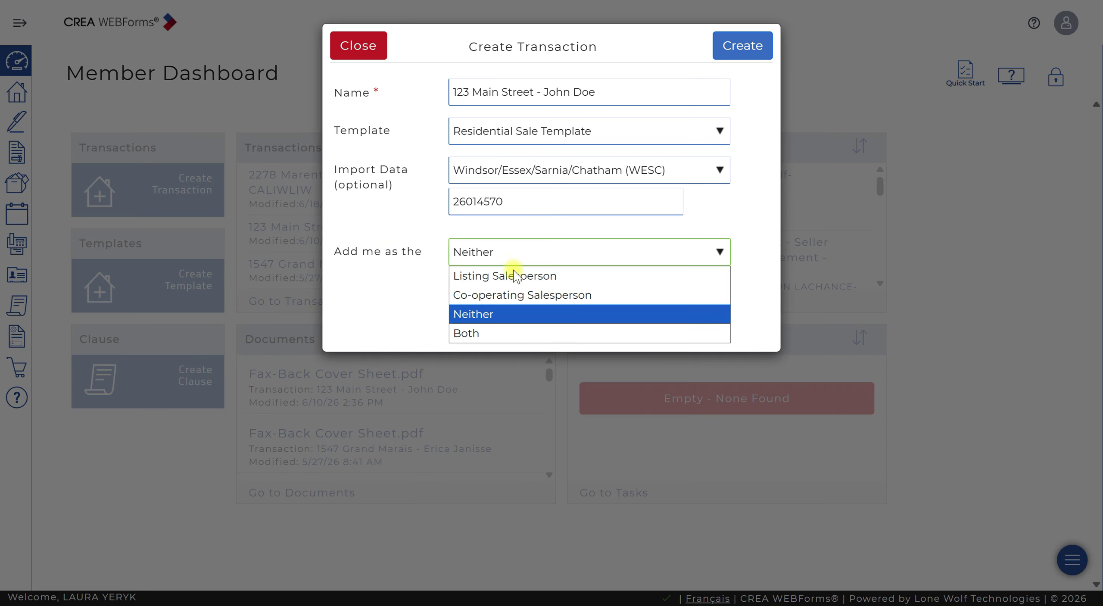
click(512, 293)
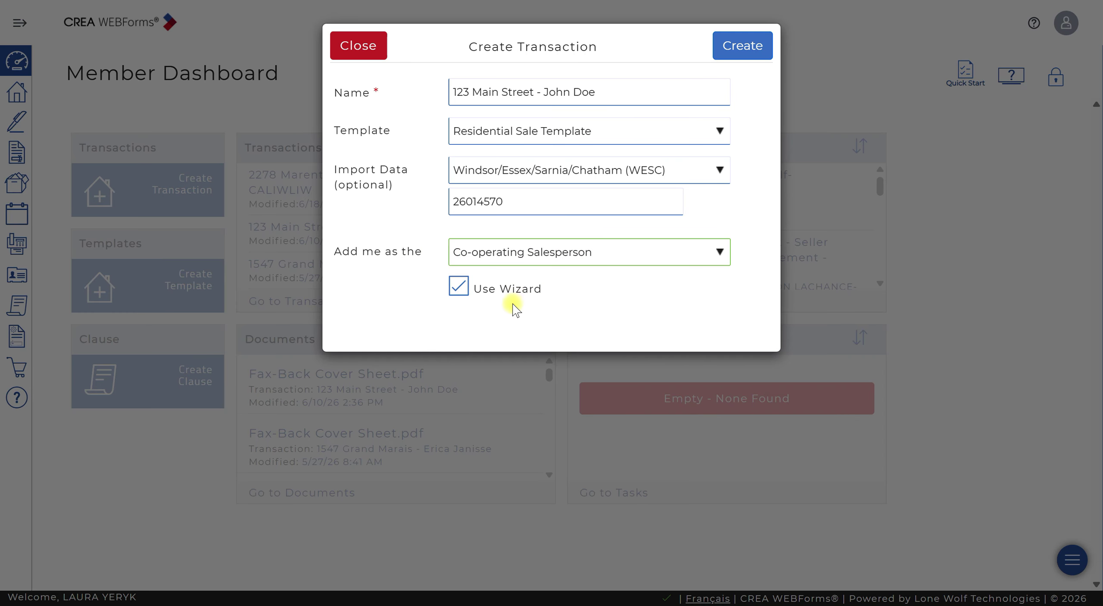
click(458, 285)
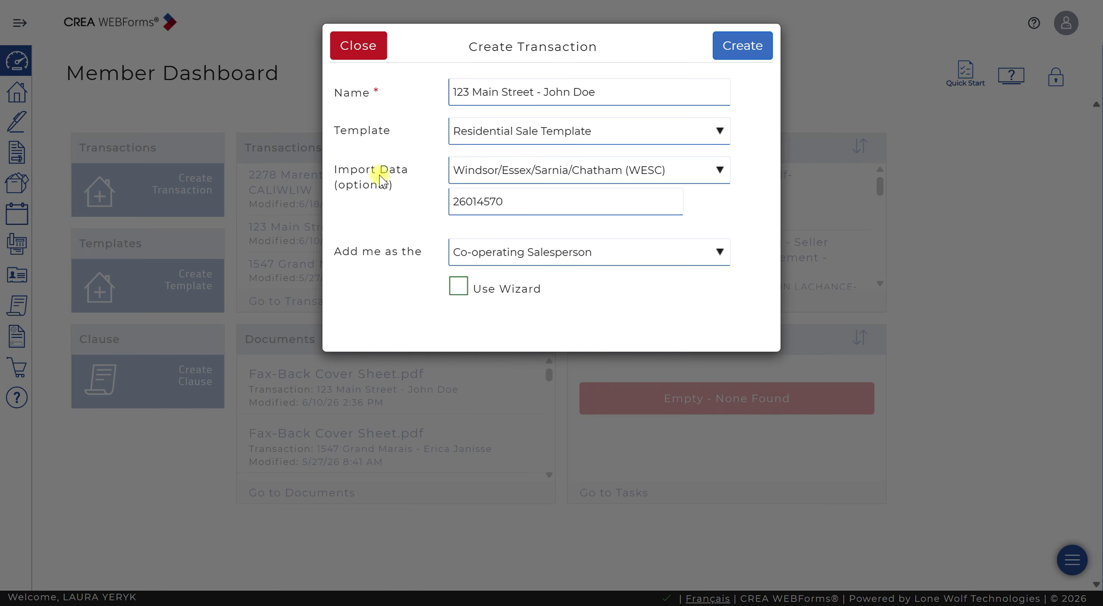
click(746, 44)
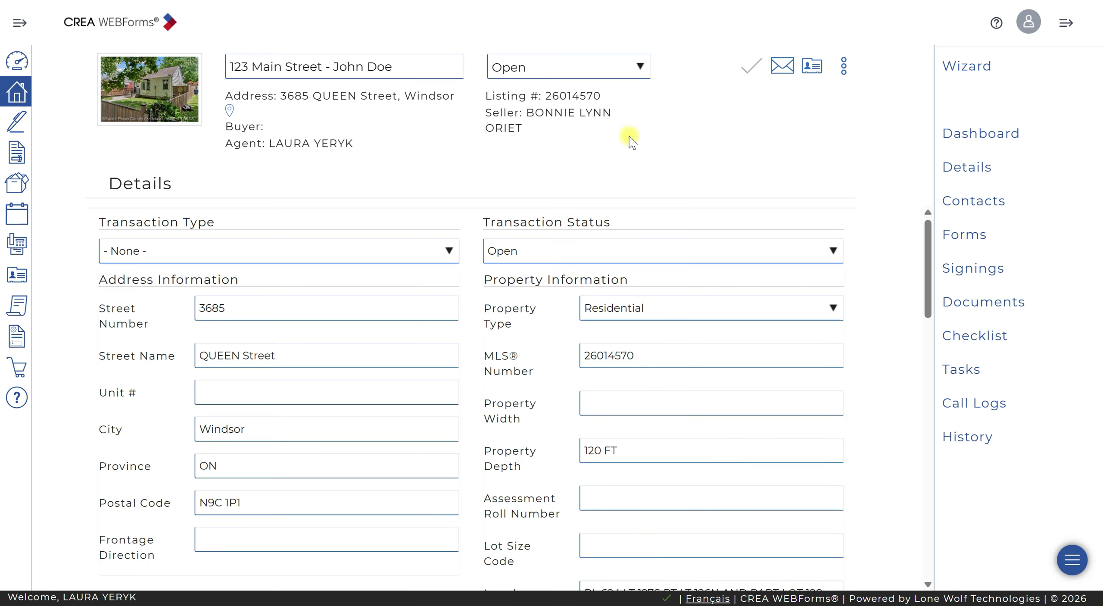
Start a new transaction contact in Contacts with type set to Buyer
click(997, 200)
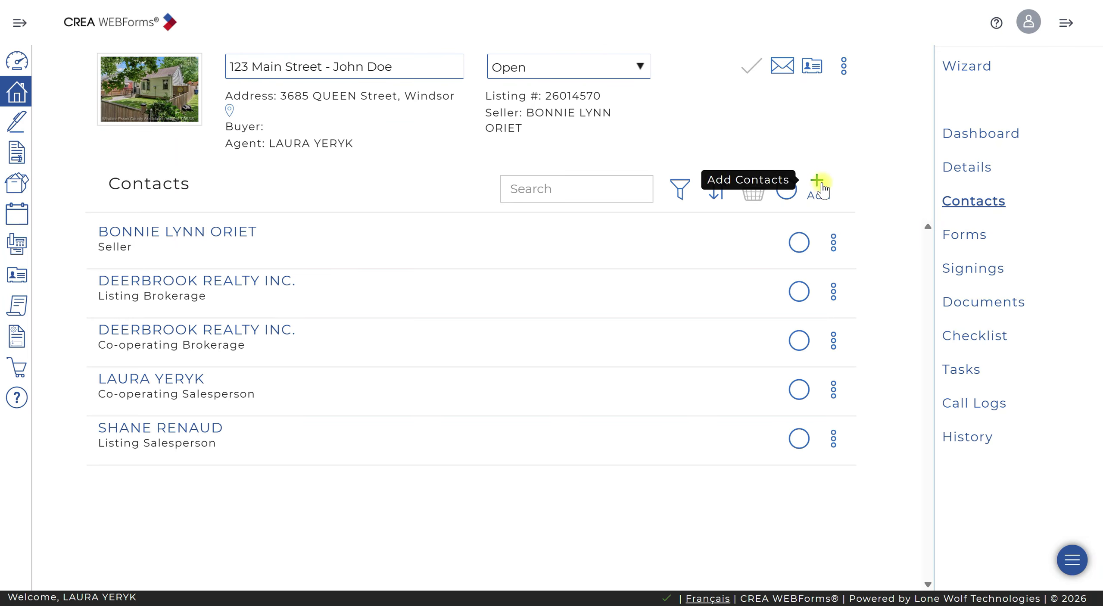
click(820, 185)
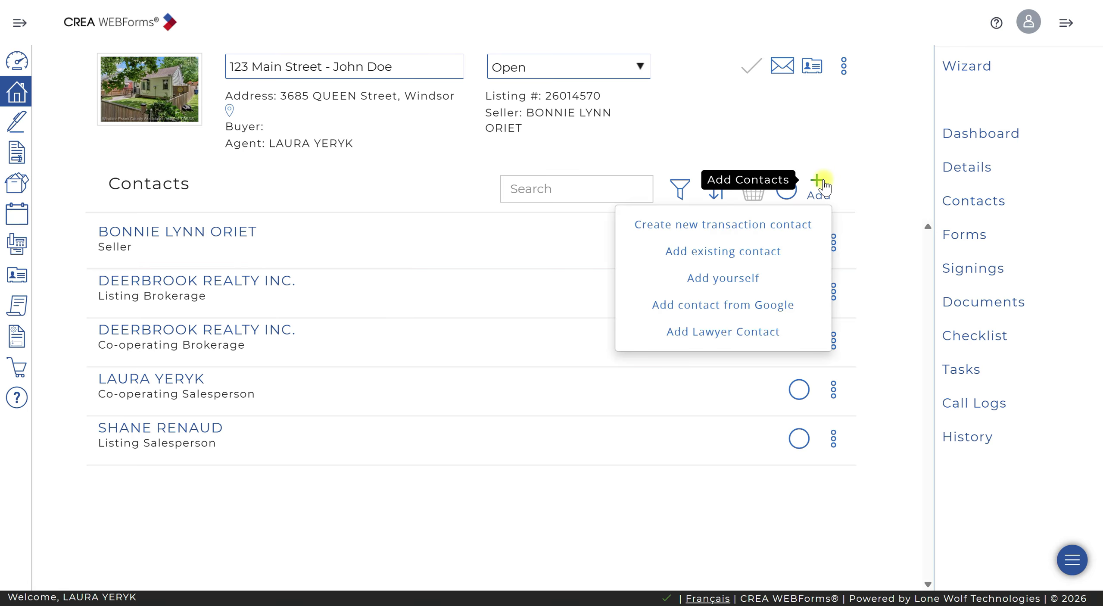
click(728, 221)
click(502, 129)
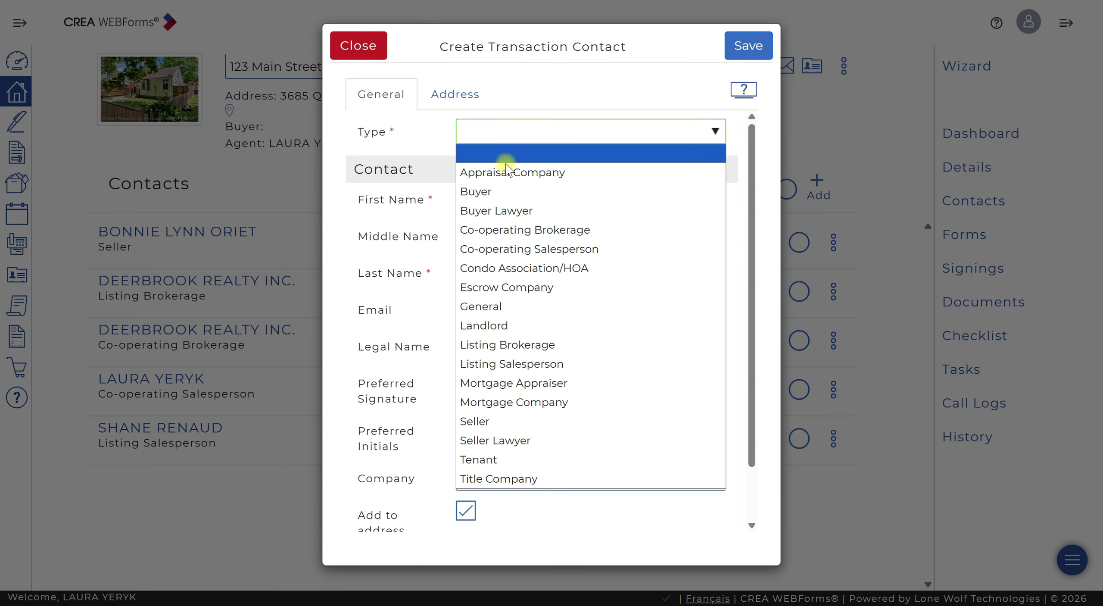
click(491, 191)
Enter the buyer's first name, last name and e-mail, keep them out of the address book, and save
click(491, 197)
text(John)
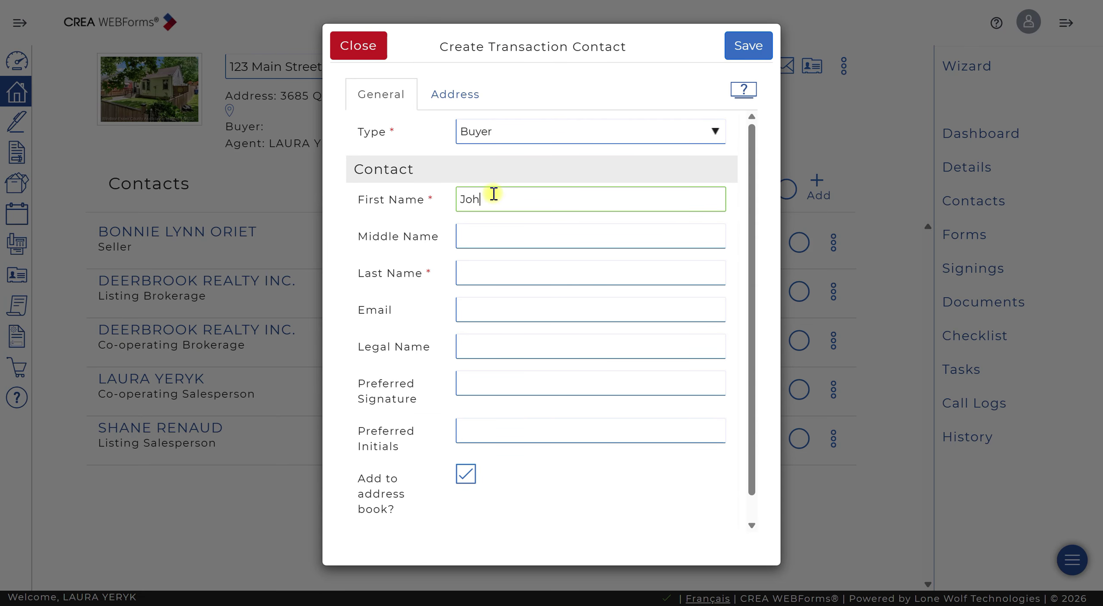
key(Tab)
key(Tab)
text(Doe)
key(Tab)
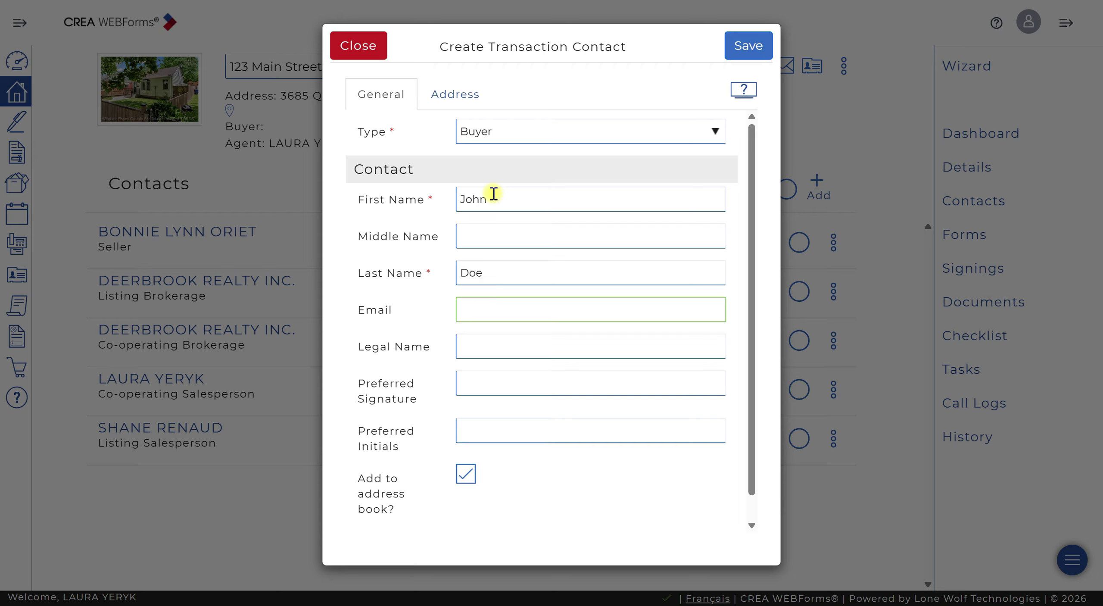
text(joh)
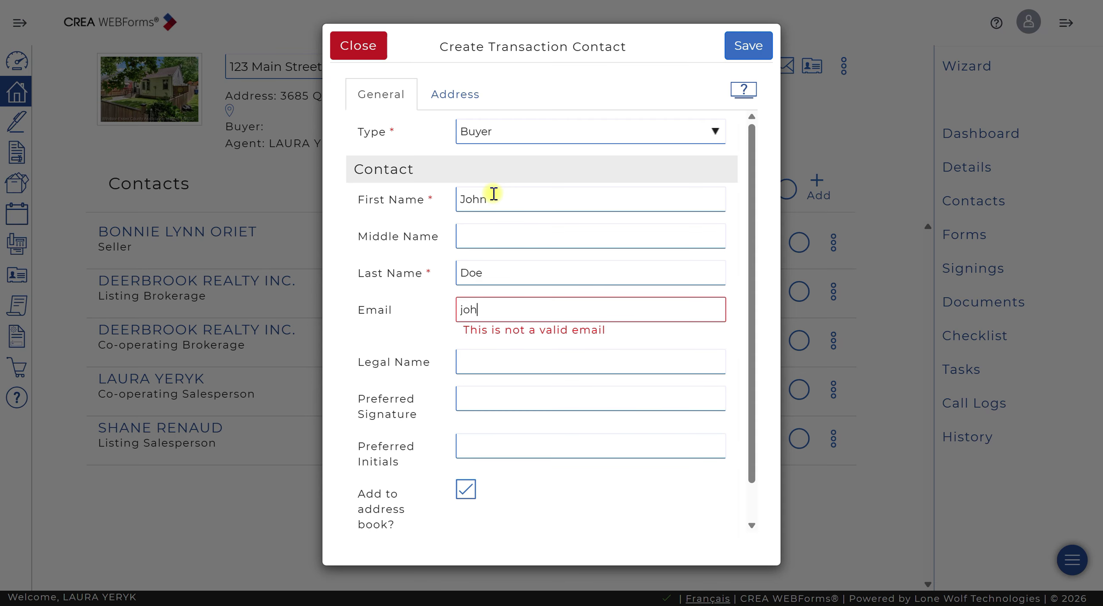
text(n@doe.com)
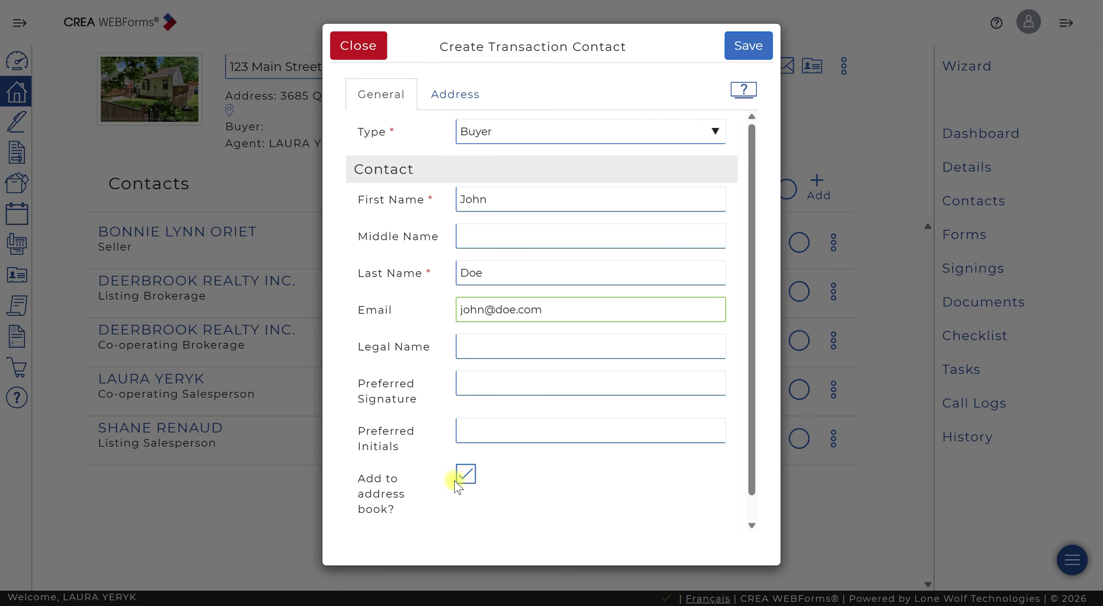
click(468, 487)
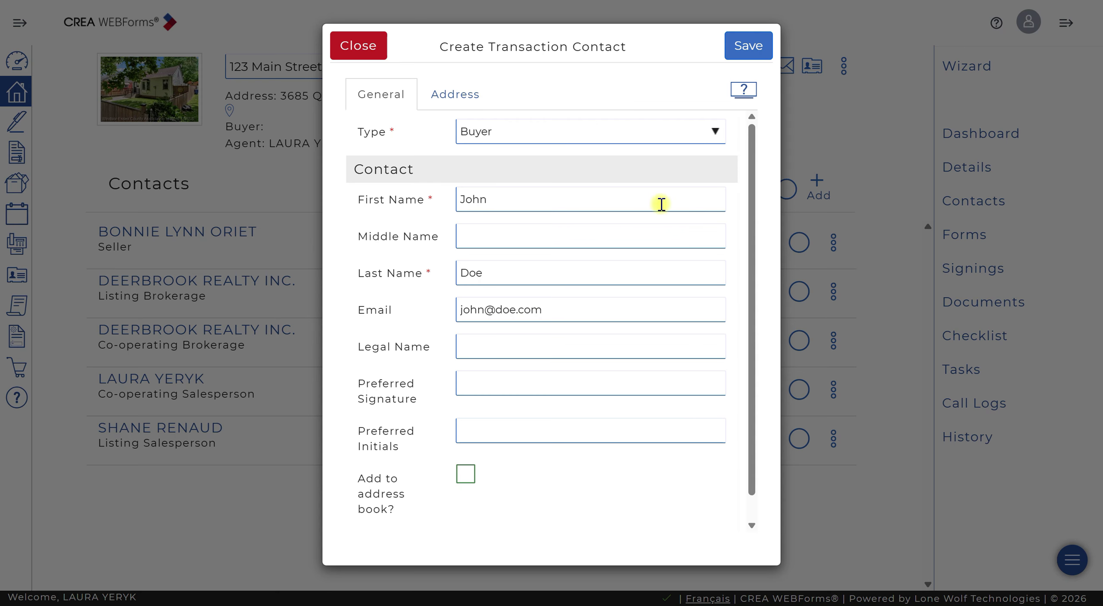
click(759, 45)
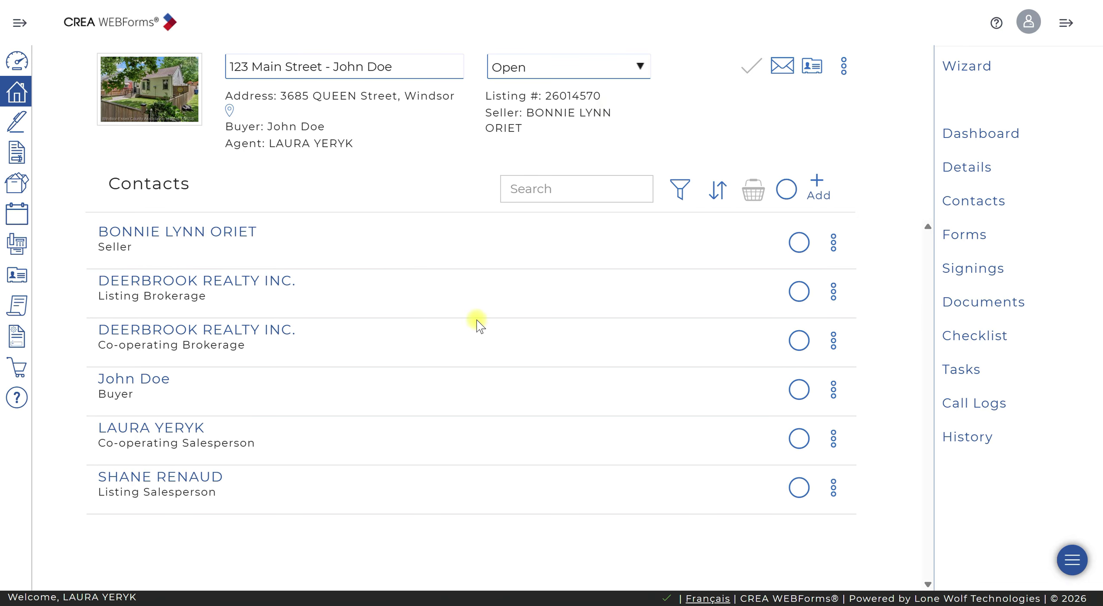
Show the transaction's Forms list and scroll through its template forms
click(965, 236)
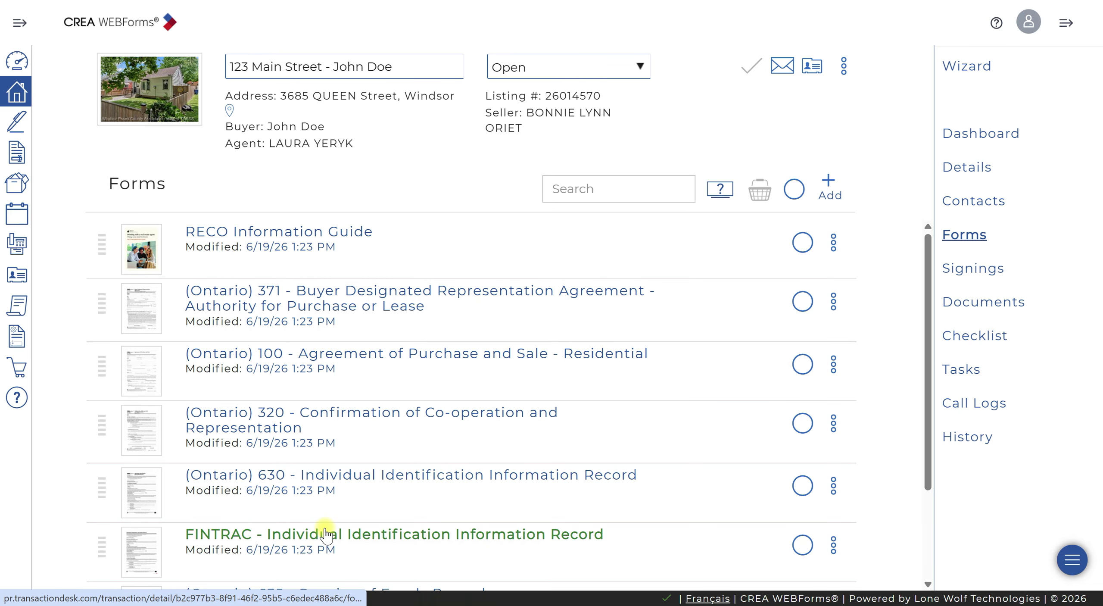
scroll(374, 438, down, 3)
scroll(375, 444, up, 3)
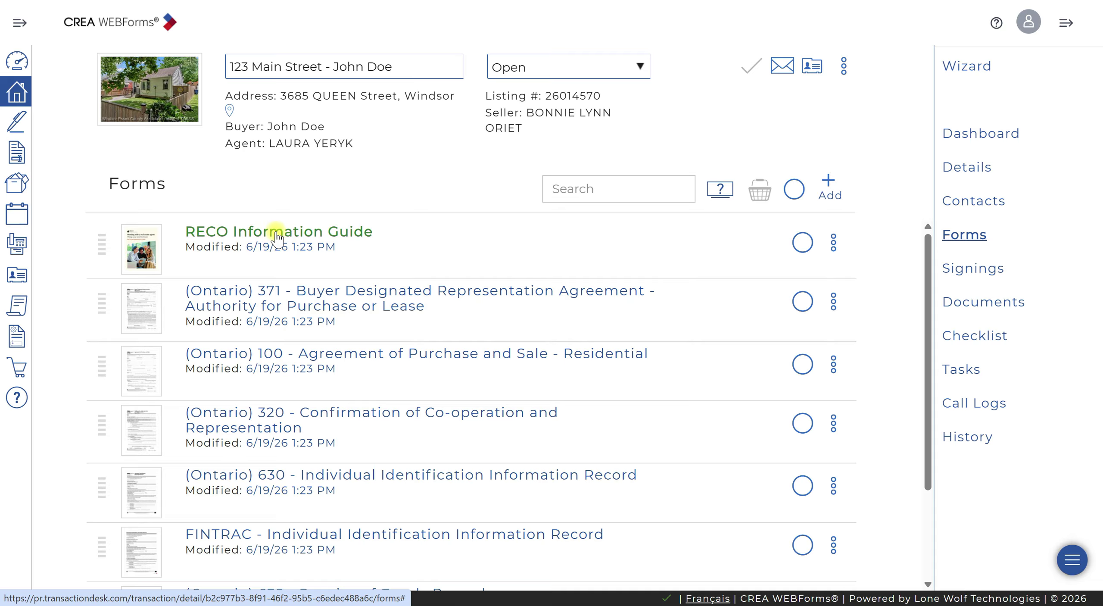
Load the RECO Information Guide and scroll down to its Acknowledgement section
click(276, 236)
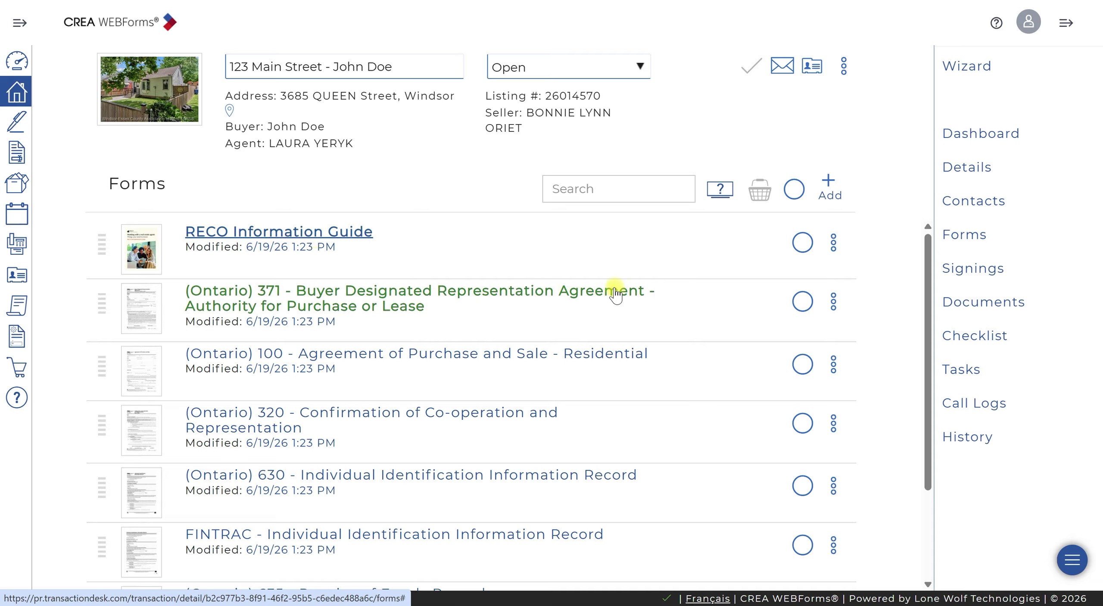
click(330, 227)
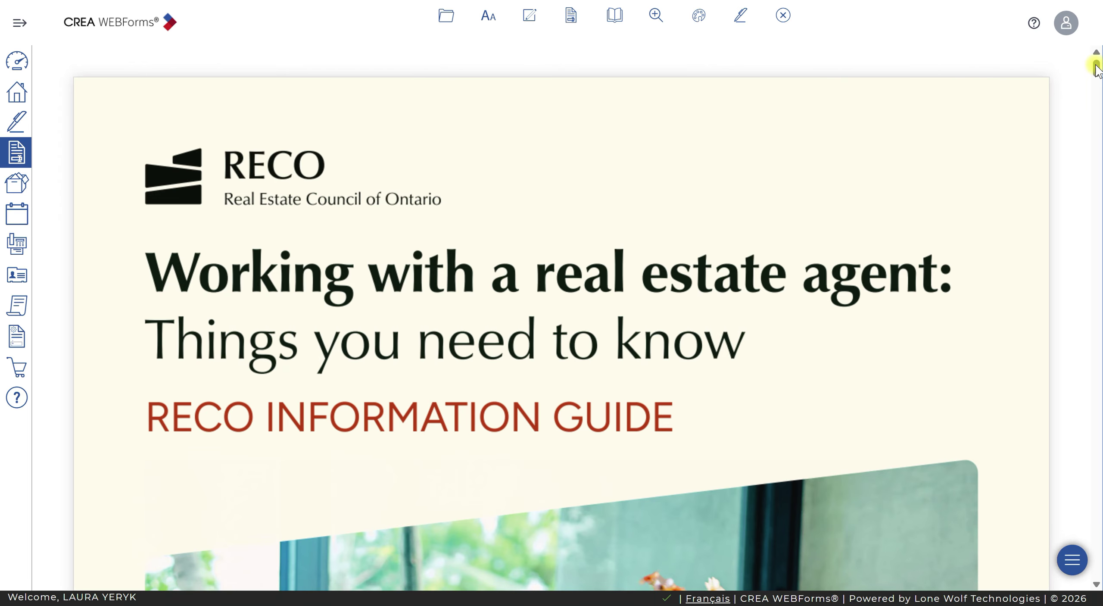
drag(1094, 66, 1086, 540)
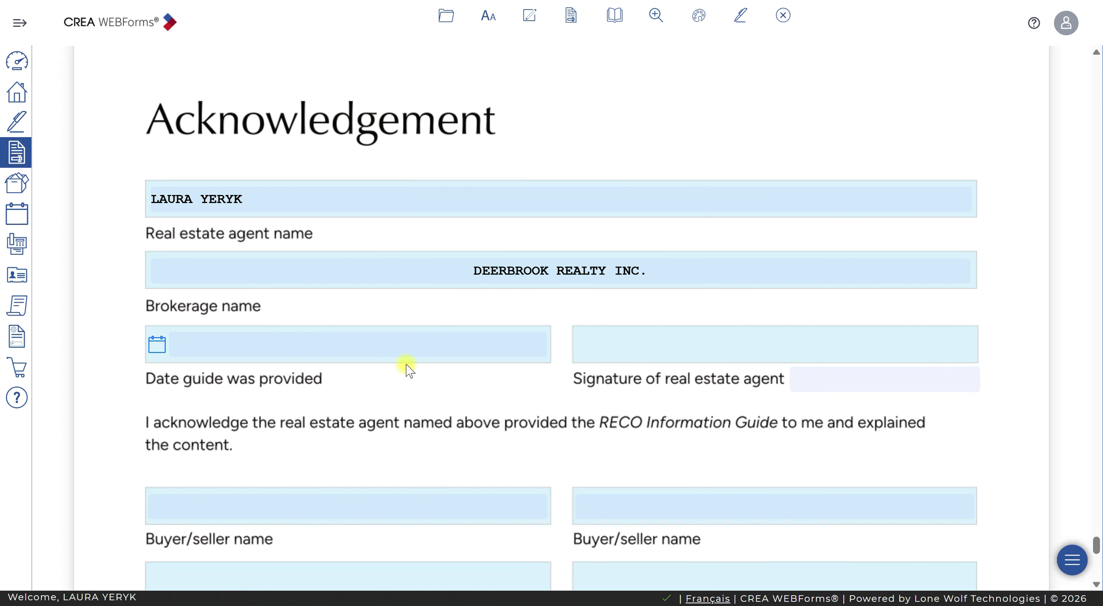
scroll(401, 364, down, 5)
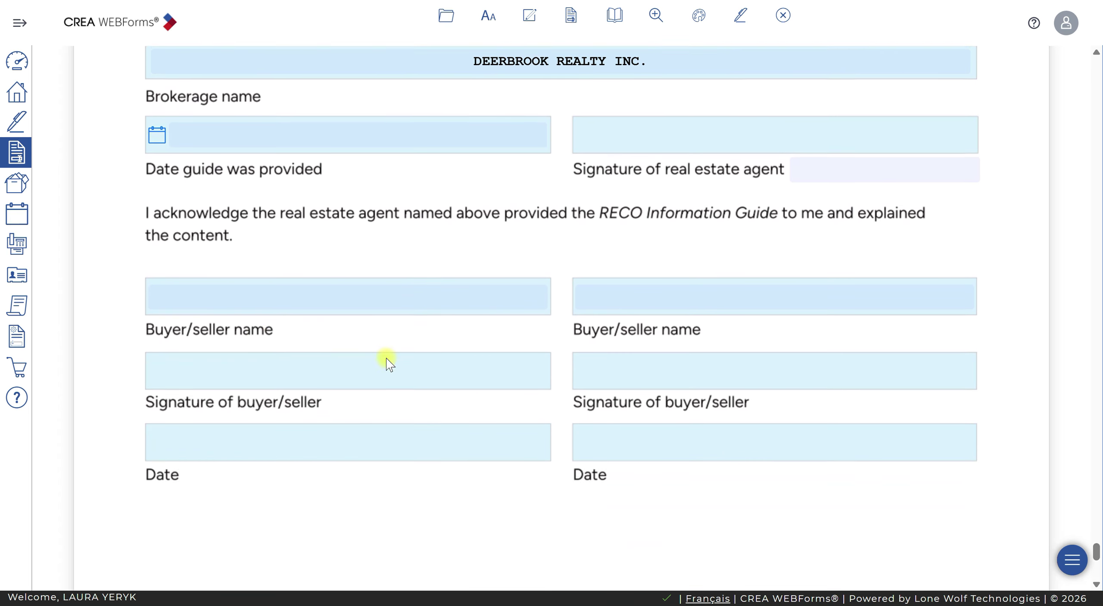
Enter the buyer's name in the first Buyer/seller name field and bring up the Transaction Forms list
click(236, 277)
text(John Doe)
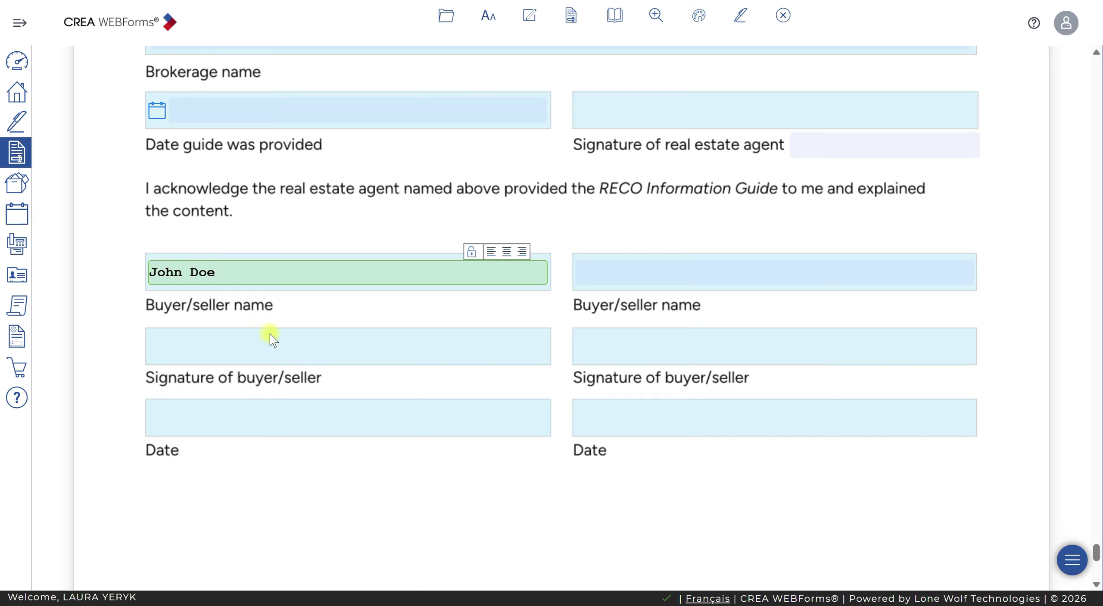
scroll(563, 337, down, 5)
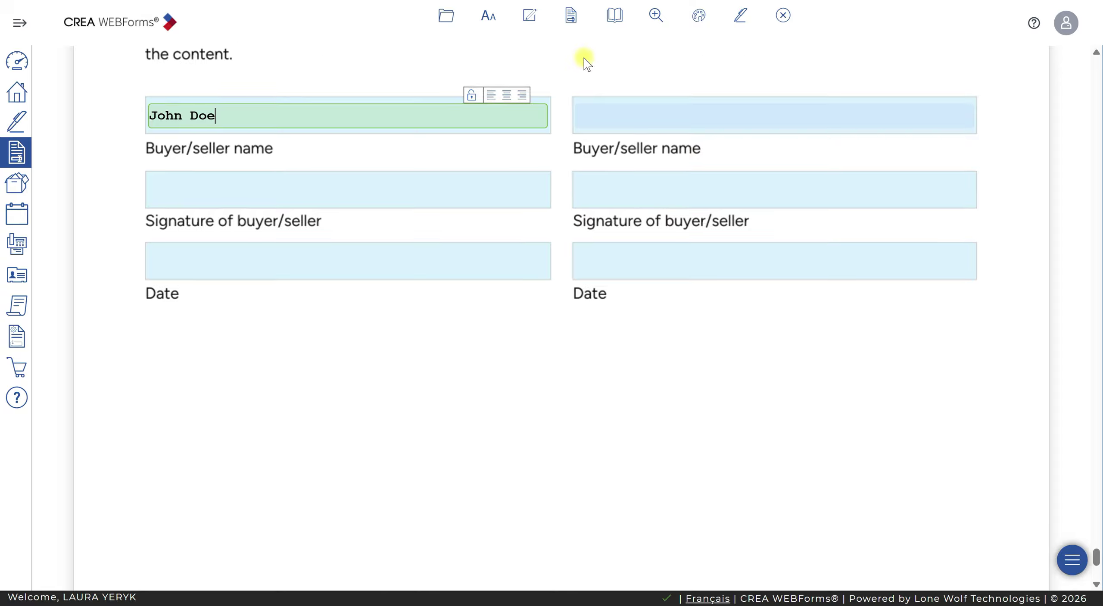
click(571, 16)
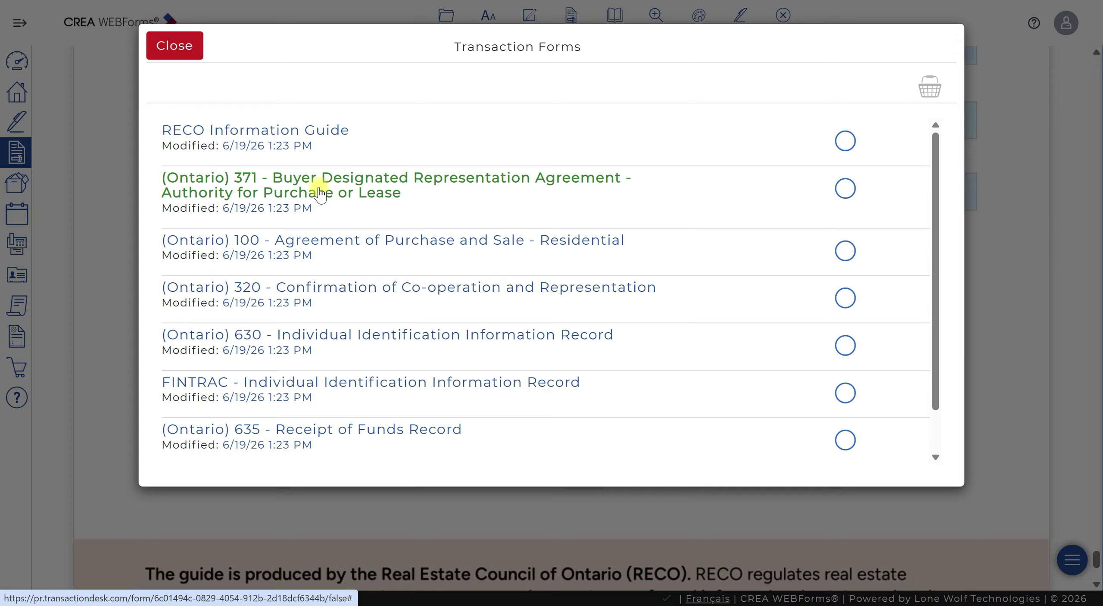
Reopen the Transaction Forms list and load Form 371, Buyer Designated Representation Agreement
click(174, 46)
mouse_move(739, 6)
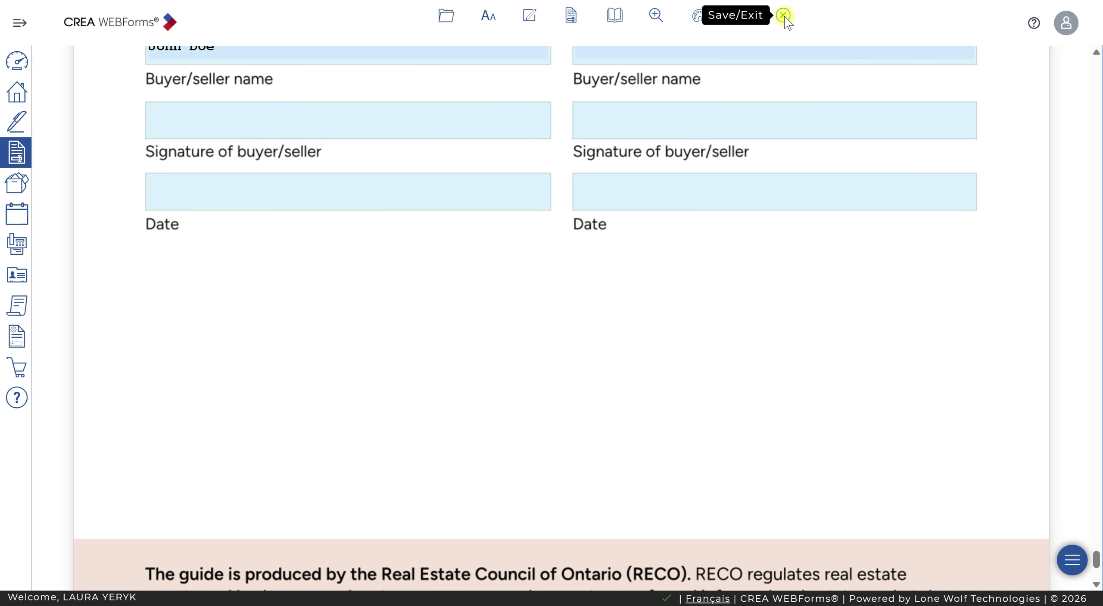
click(571, 16)
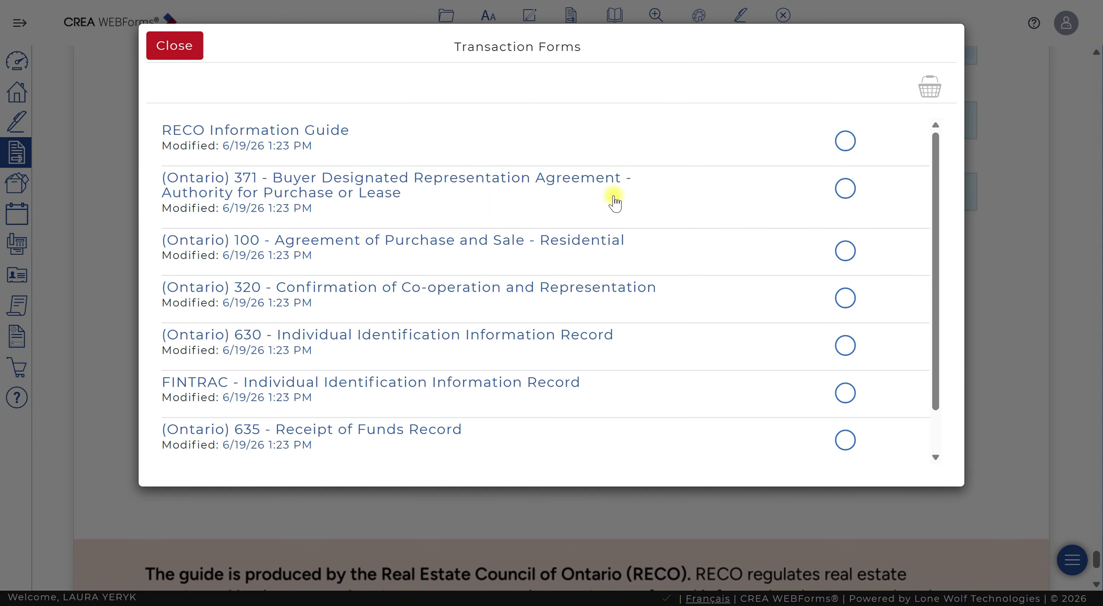
click(436, 178)
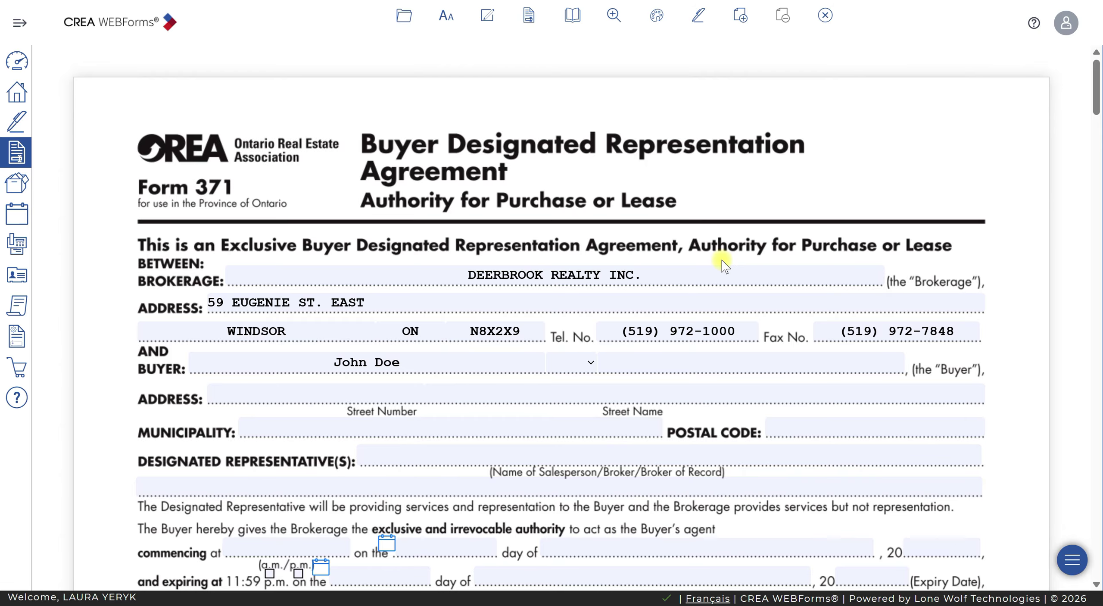
Enter the designated representative's name on Form 371
scroll(767, 243, down, 2)
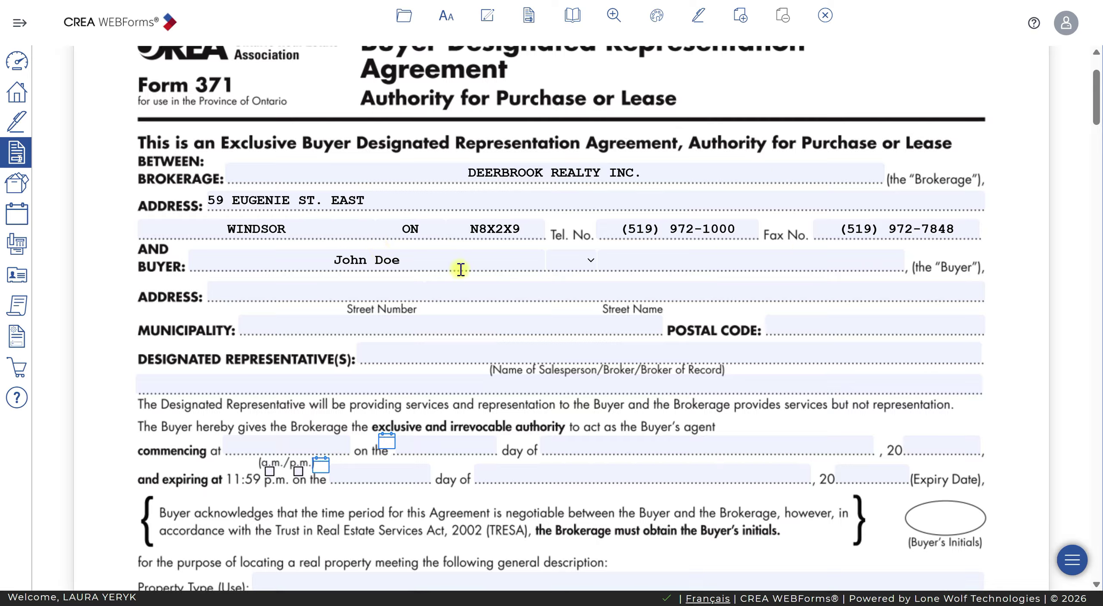
click(296, 295)
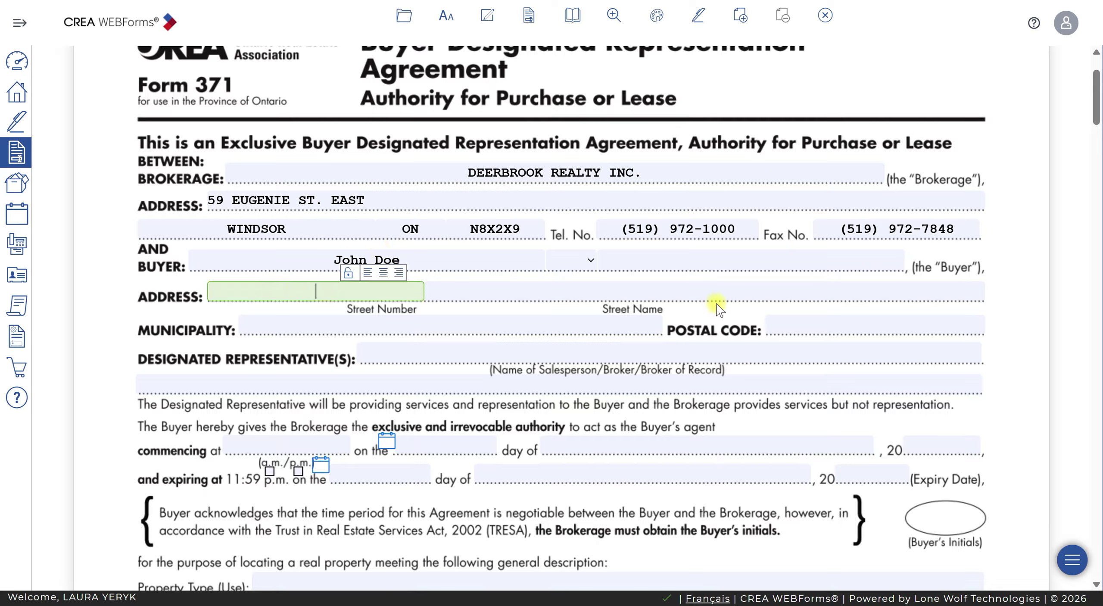
click(567, 349)
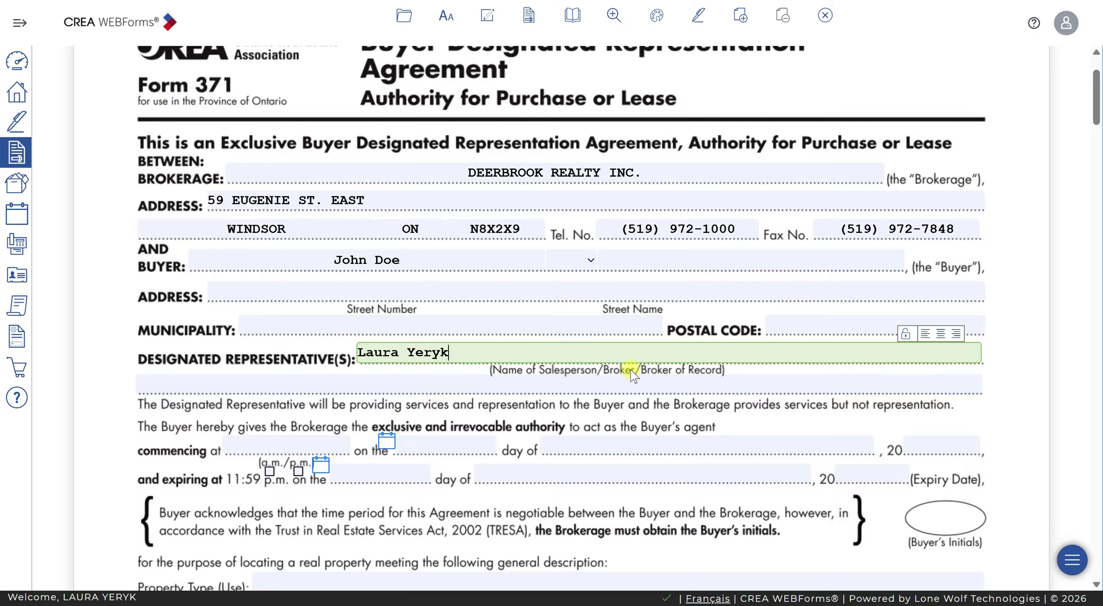
text(&)
key(BackSpace)
key(BackSpace)
key(BackSpace)
key(BackSpace)
key(BackSpace)
key(BackSpace)
key(BackSpace)
key(BackSpace)
key(BackSpace)
key(BackSpace)
key(BackSpace)
Scroll to the authority section and place the cursor in the commencing time field
scroll(479, 417, down, 1)
scroll(479, 417, down, 4)
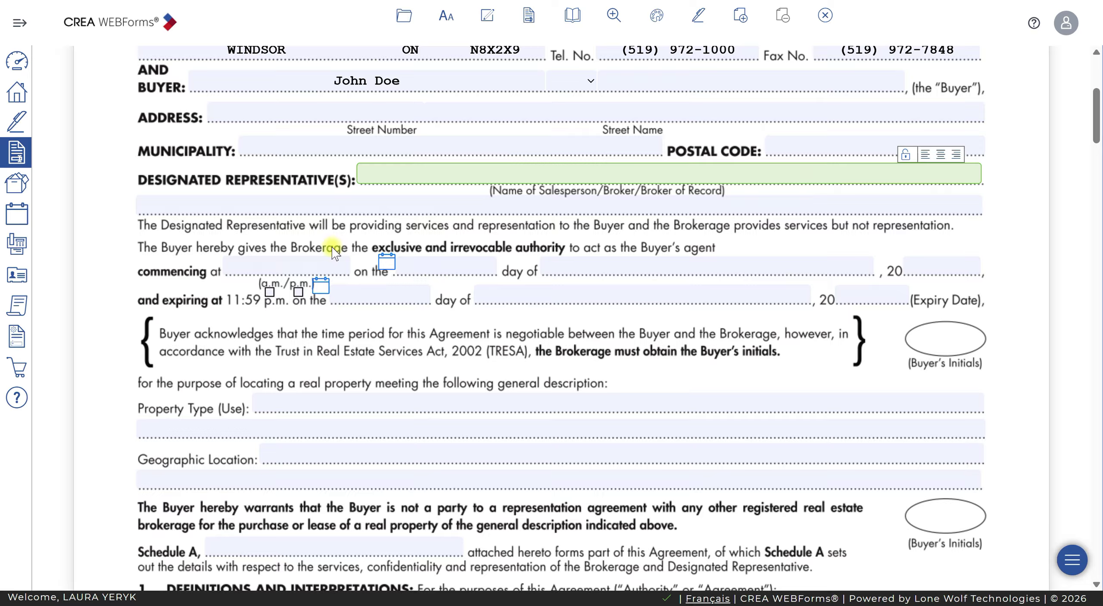
click(314, 265)
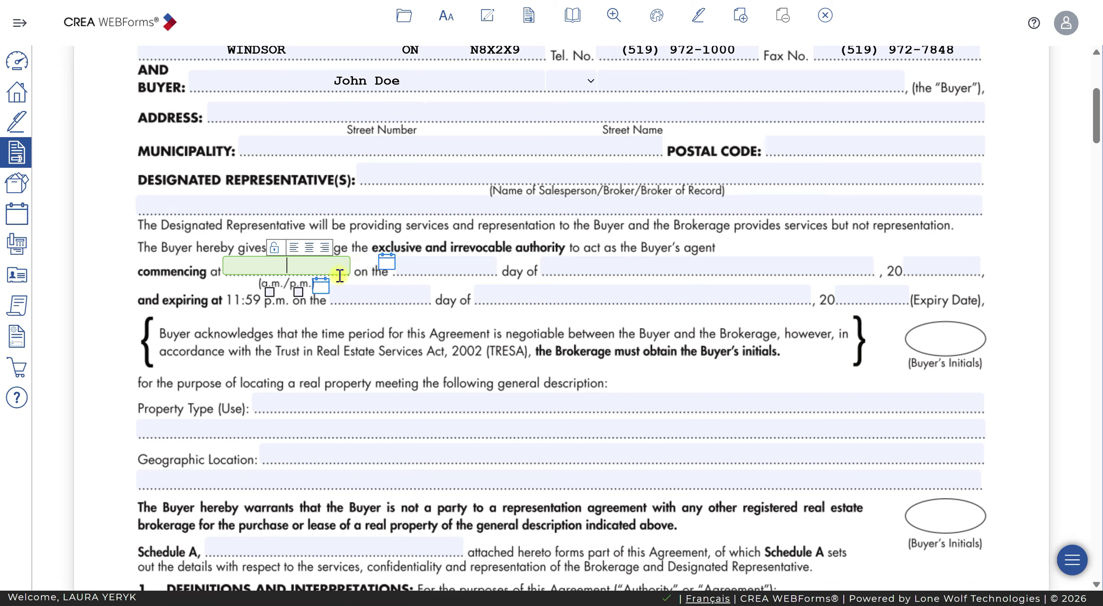
Set the agreement to commence at 3 p.m. on June 19, 2026 and expire September 30, 2026
text(3)
click(299, 292)
click(387, 261)
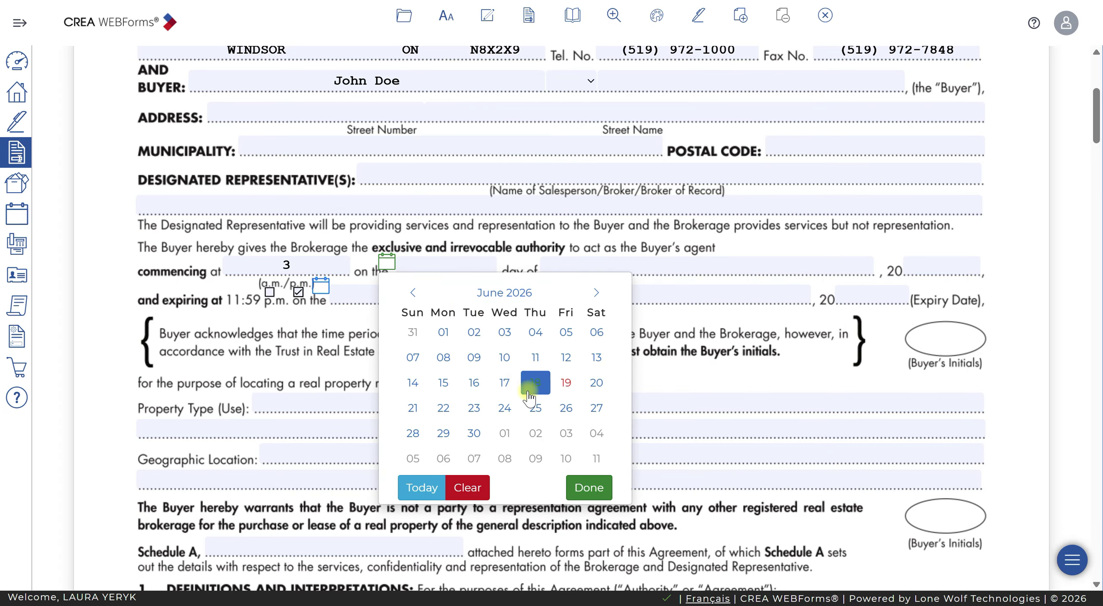
click(567, 383)
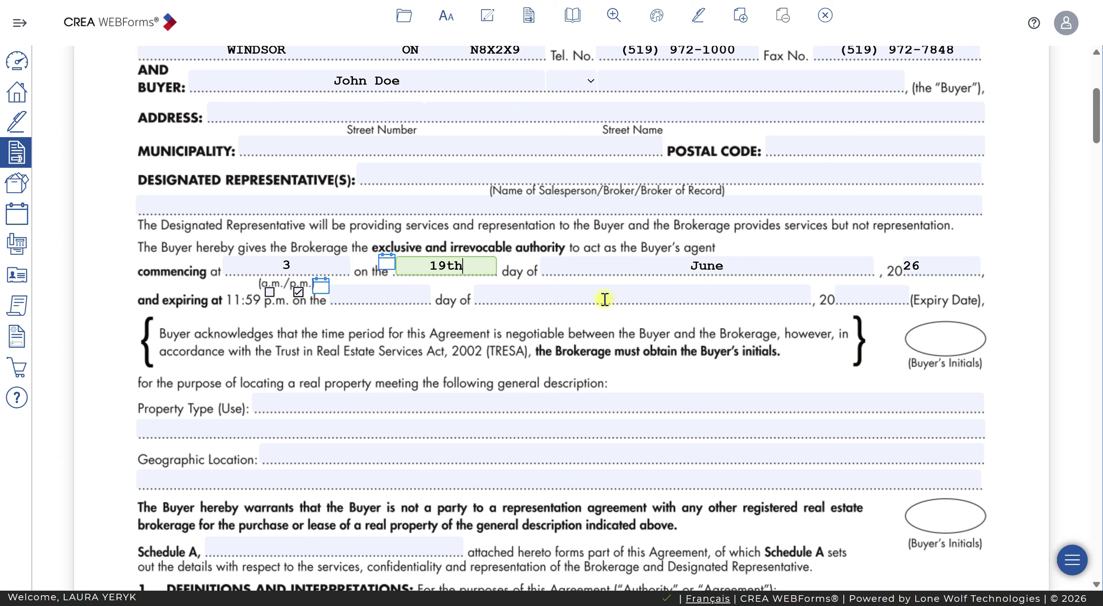
click(321, 286)
click(531, 317)
click(530, 317)
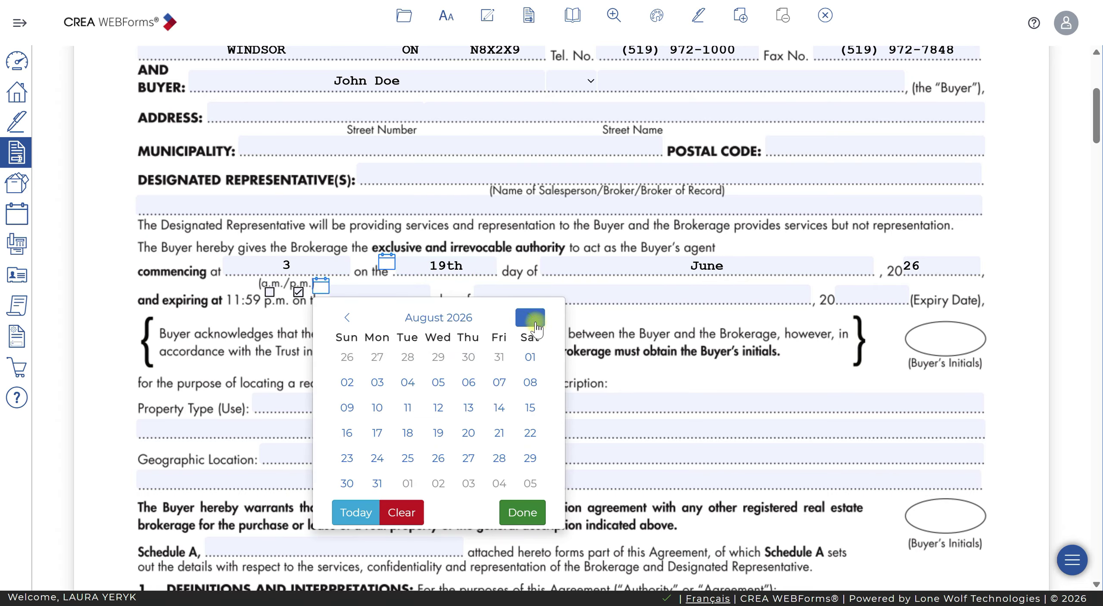
click(531, 317)
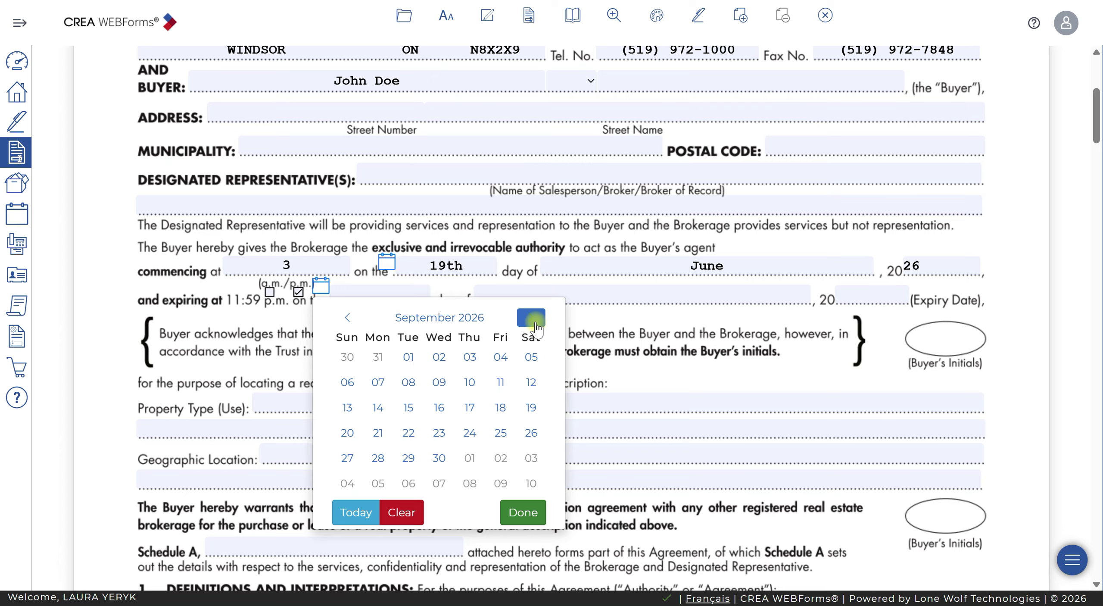
click(436, 457)
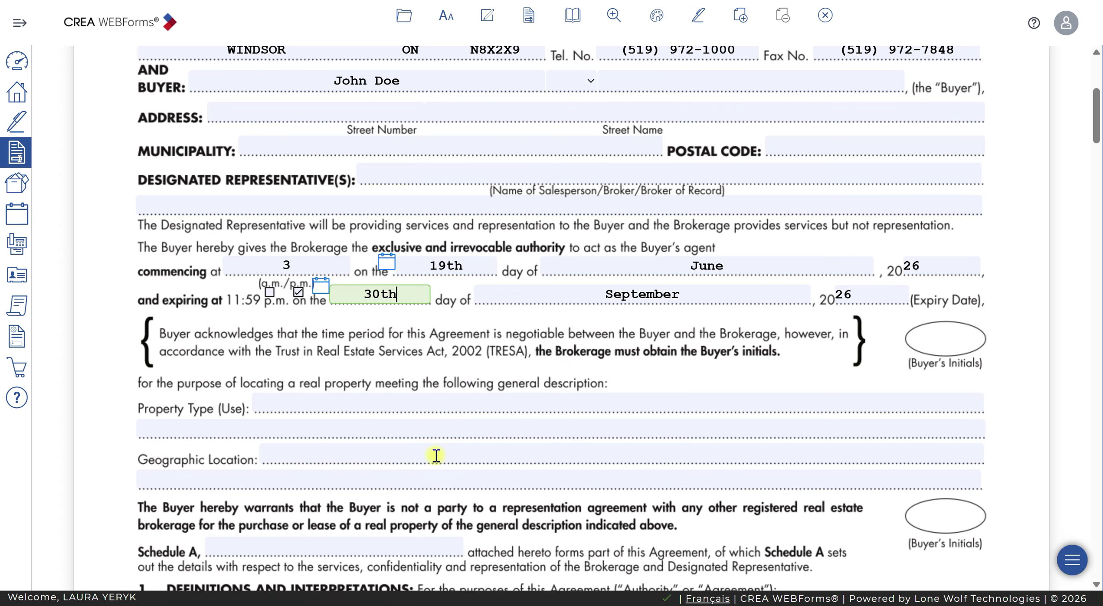
click(302, 401)
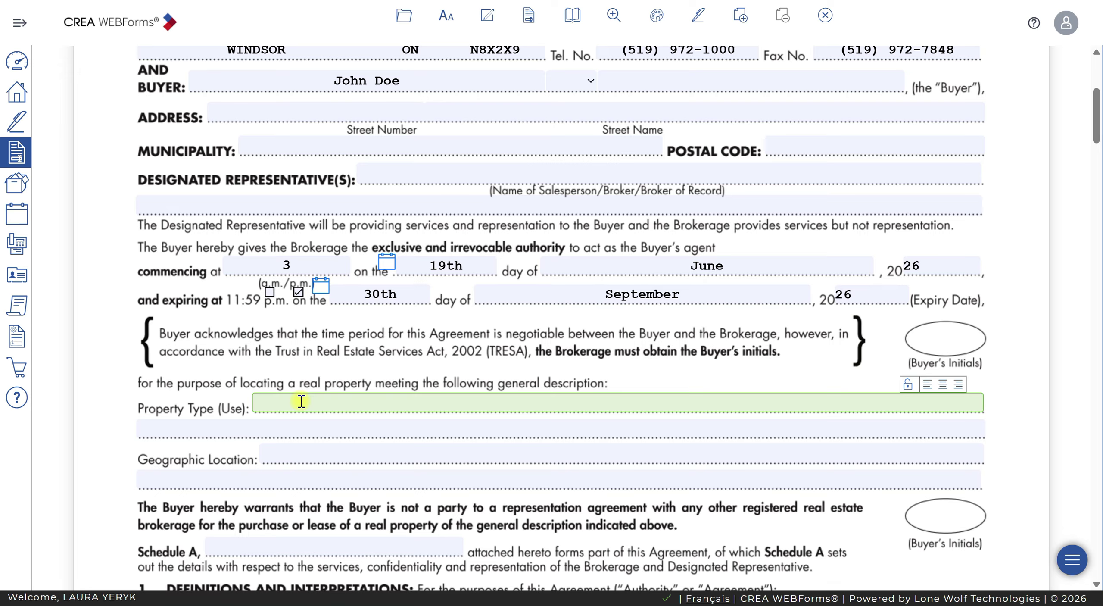
Enter Single Family Residential as property type and Windsor Essex County as geographic location
text(Single Famil)
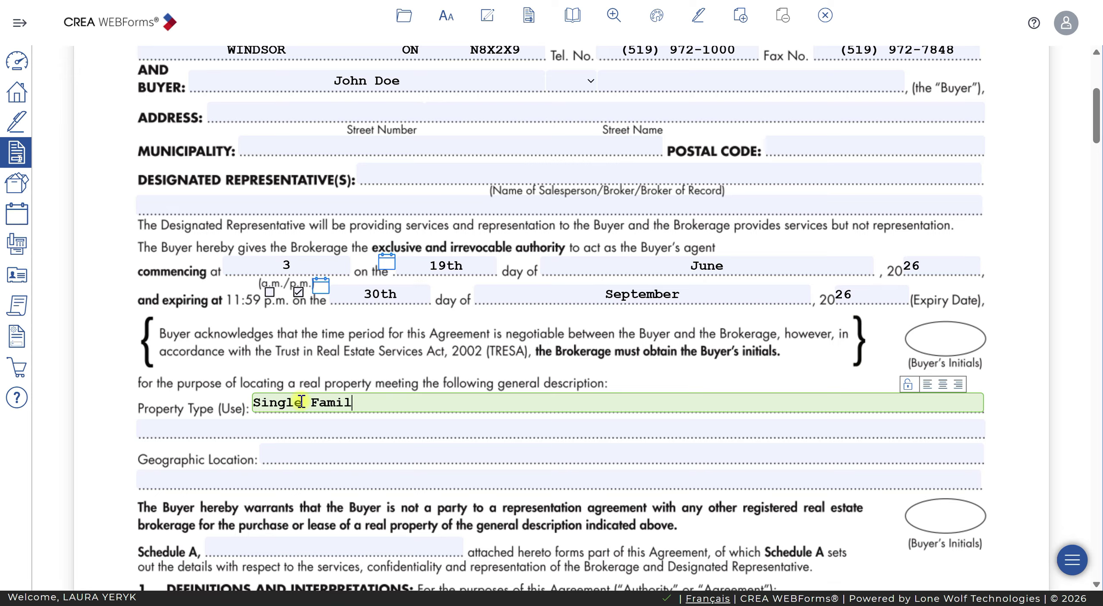
text(y Residential)
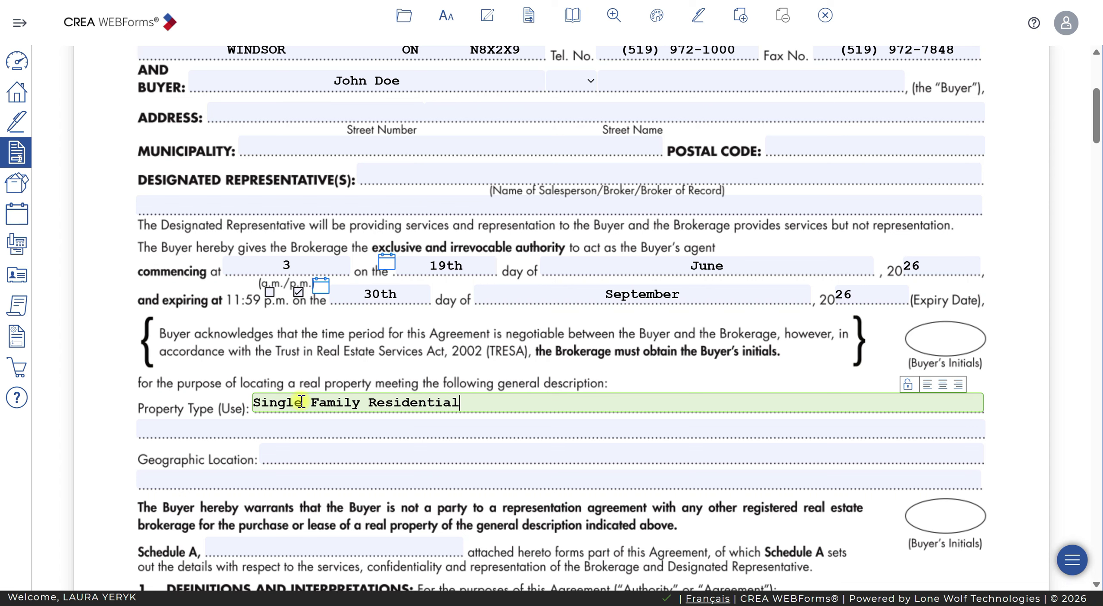
click(328, 450)
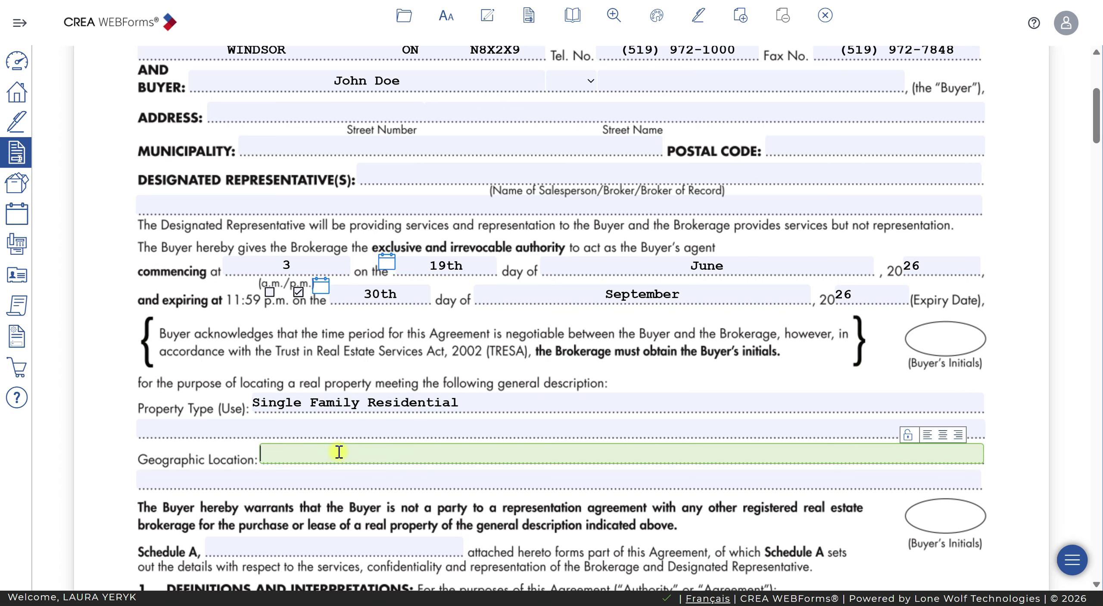
text(Windsor Essex County)
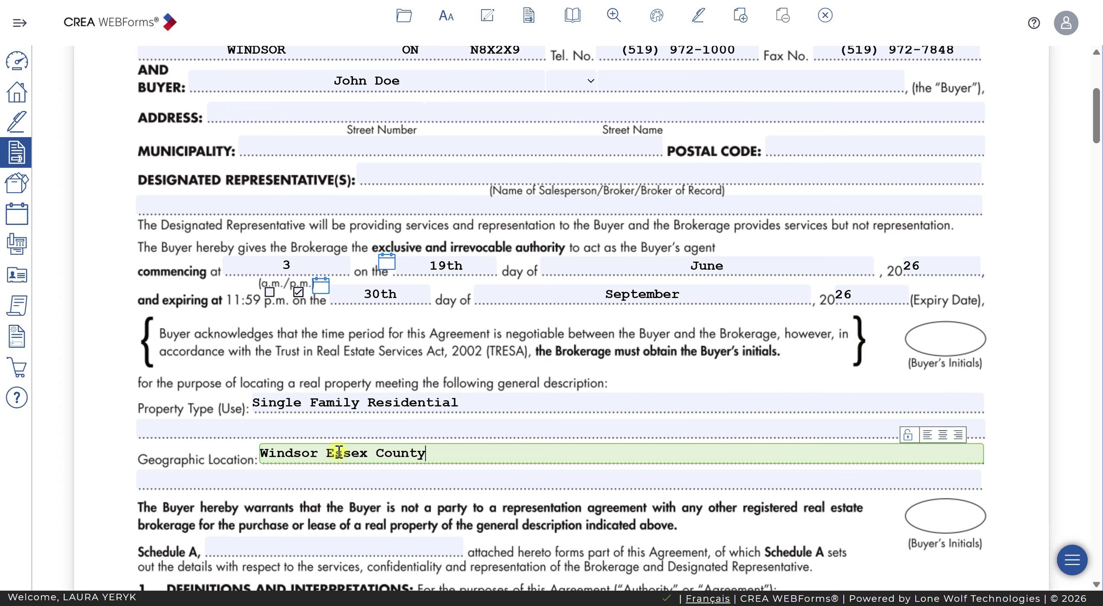
Scroll down to the Schedule A blank and place the cursor in it
scroll(527, 475, down, 5)
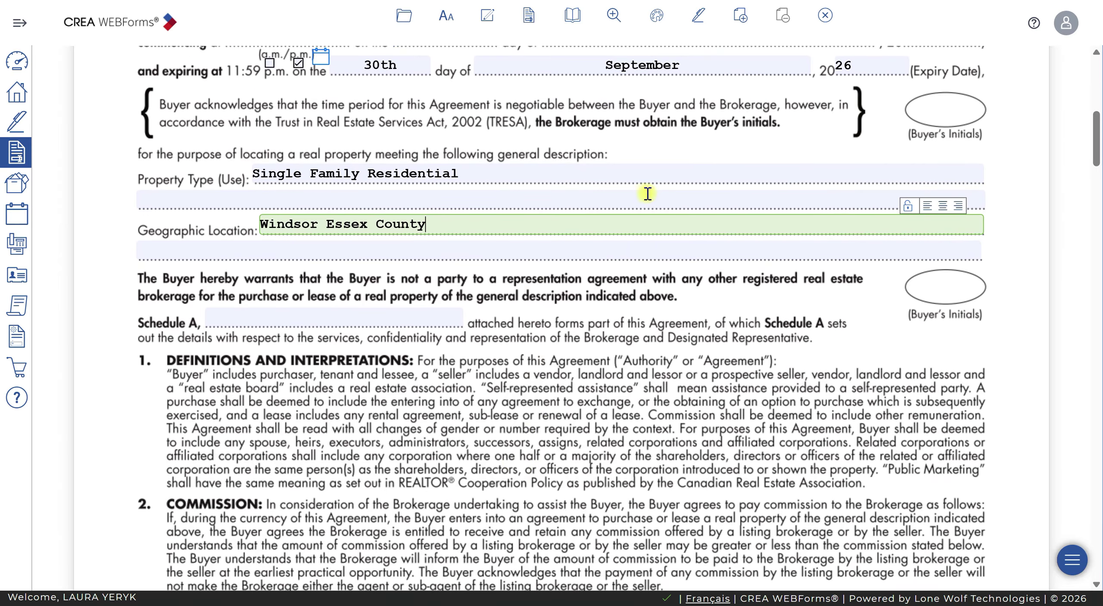
scroll(810, 323, down, 2)
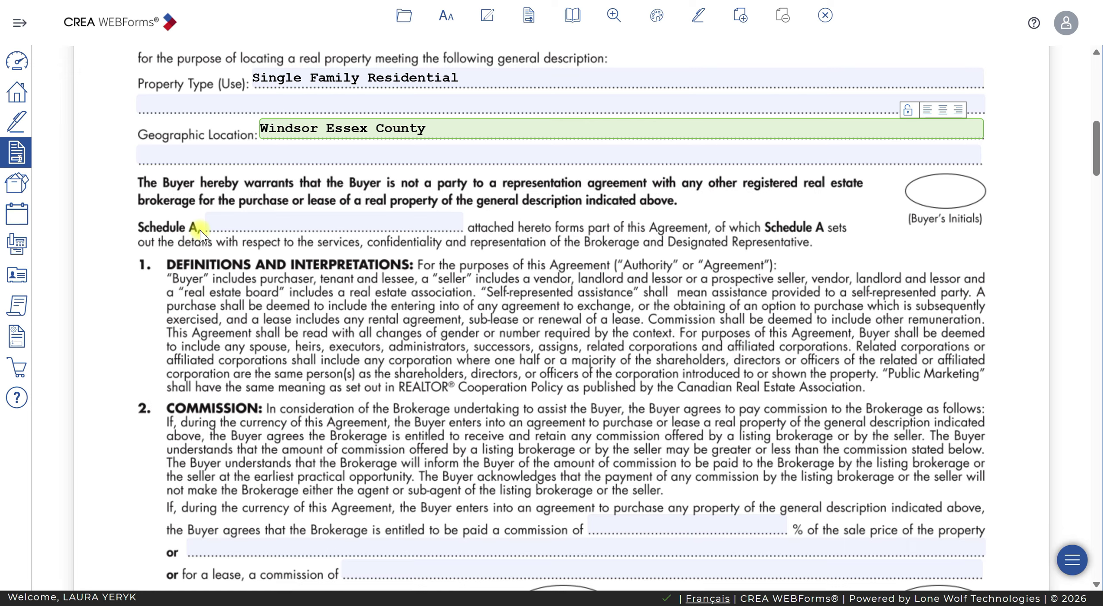
click(280, 224)
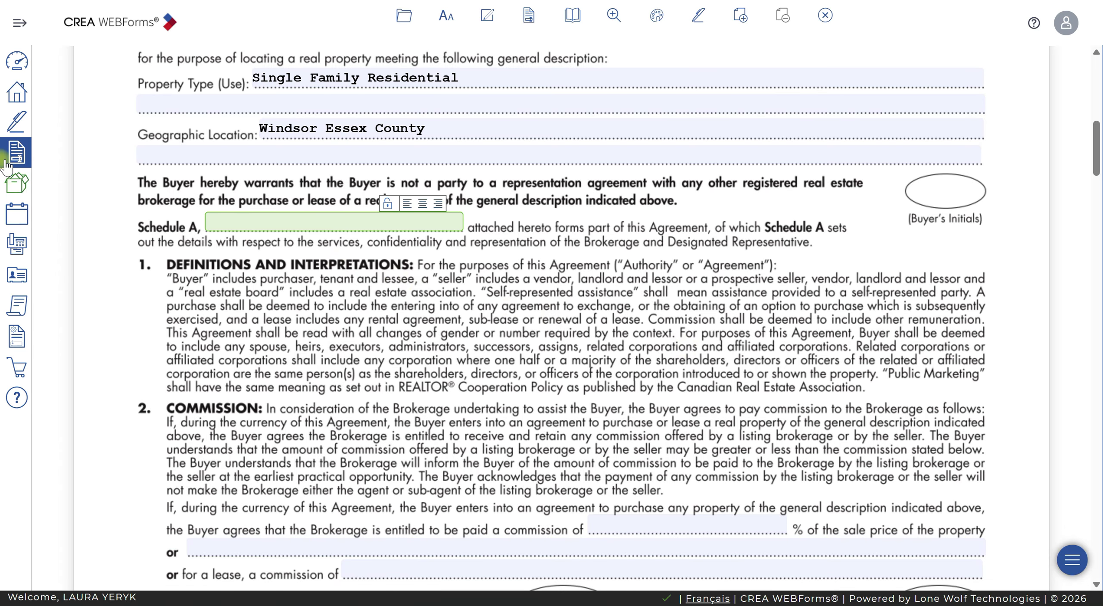
scroll(435, 308, down, 1)
scroll(435, 308, down, 2)
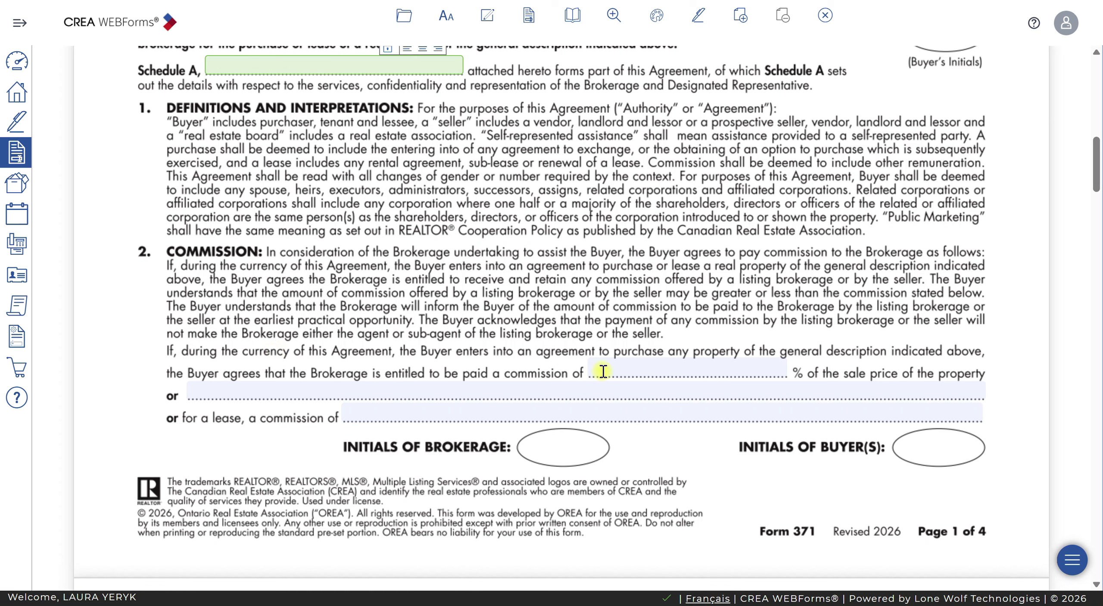
Enter a 2.5 % purchase commission, leaving the alternative and lease commission lines blank
click(620, 371)
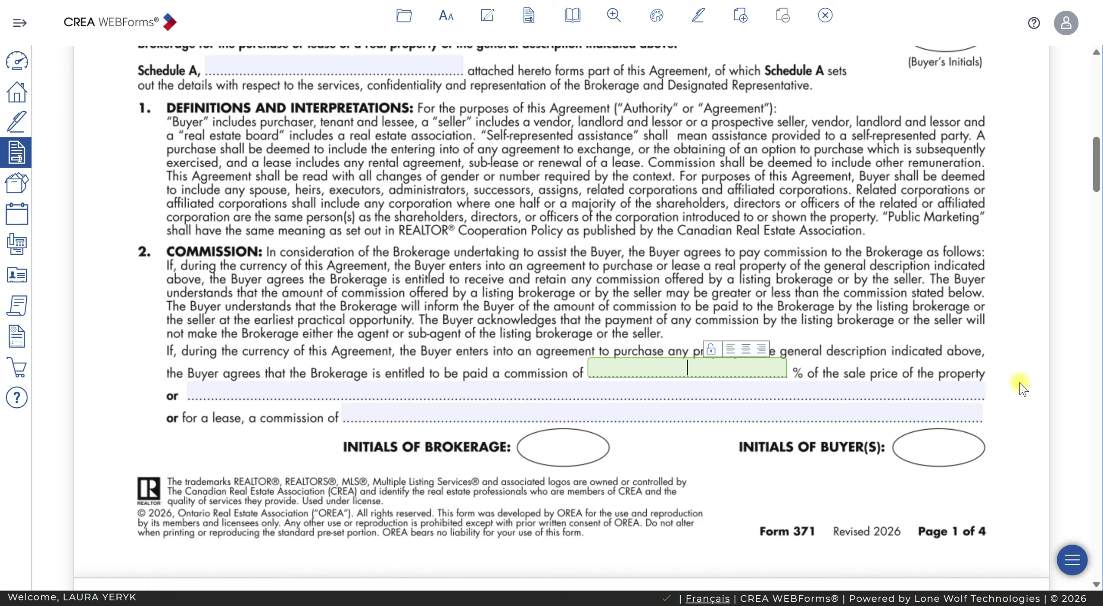
text(2.5)
click(287, 390)
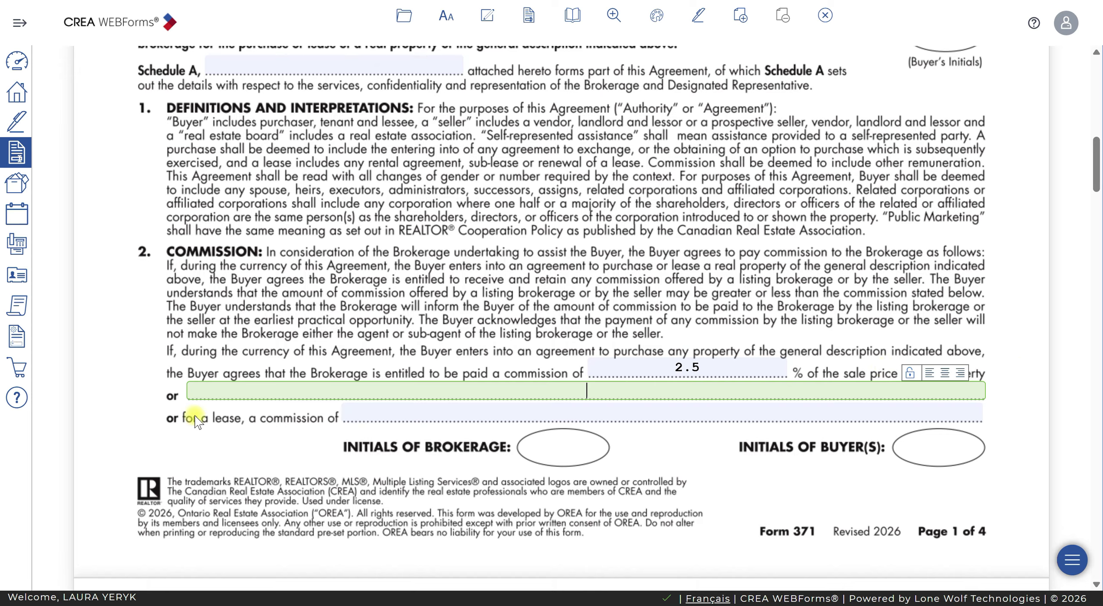
click(394, 421)
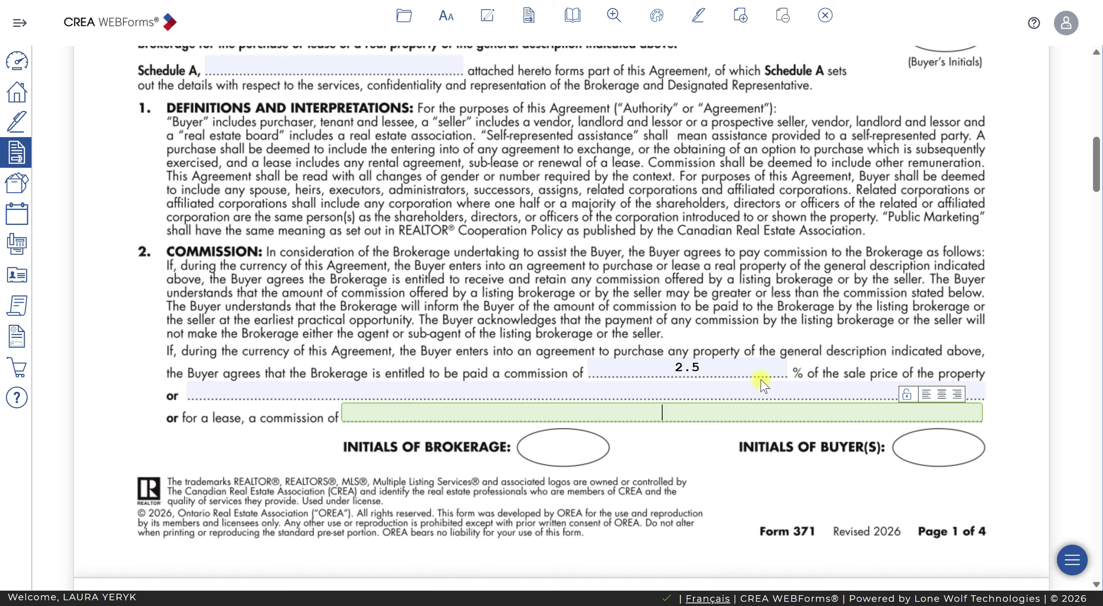
scroll(761, 380, down, 3)
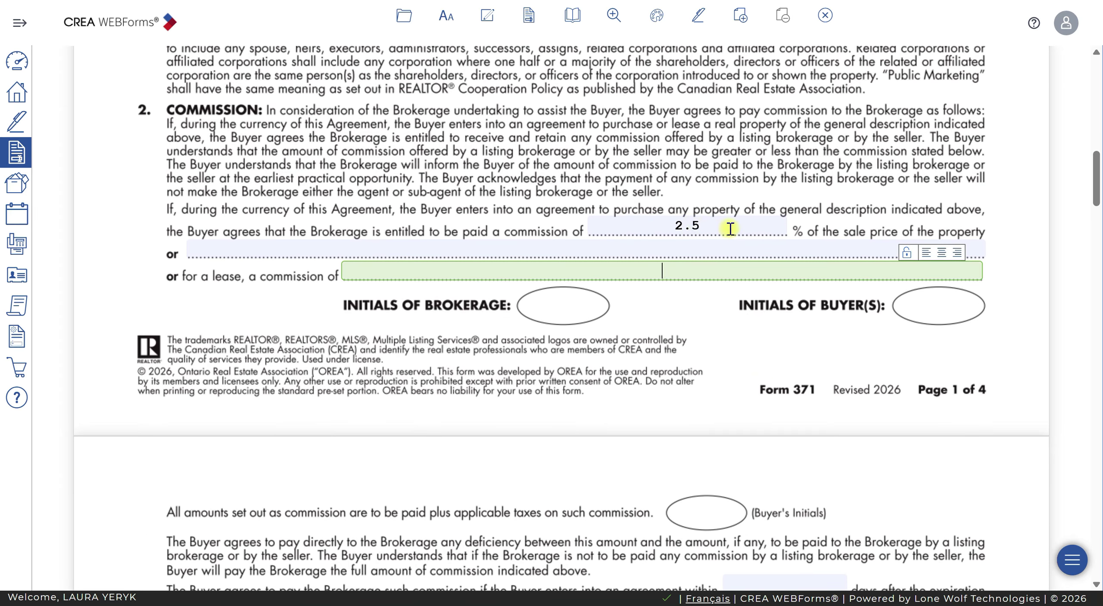
click(730, 227)
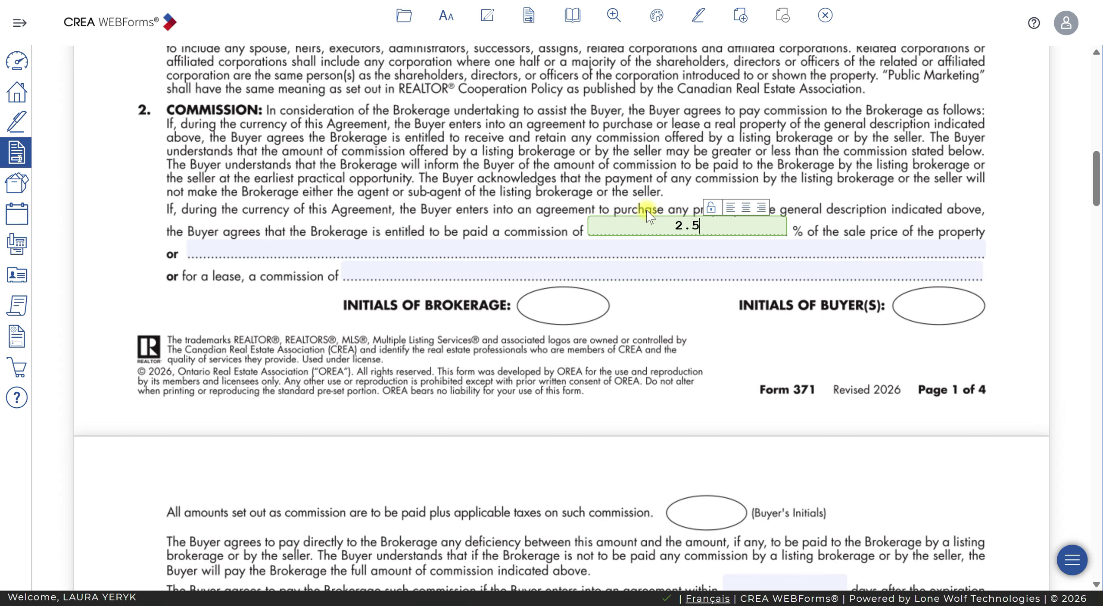
scroll(641, 214, down, 5)
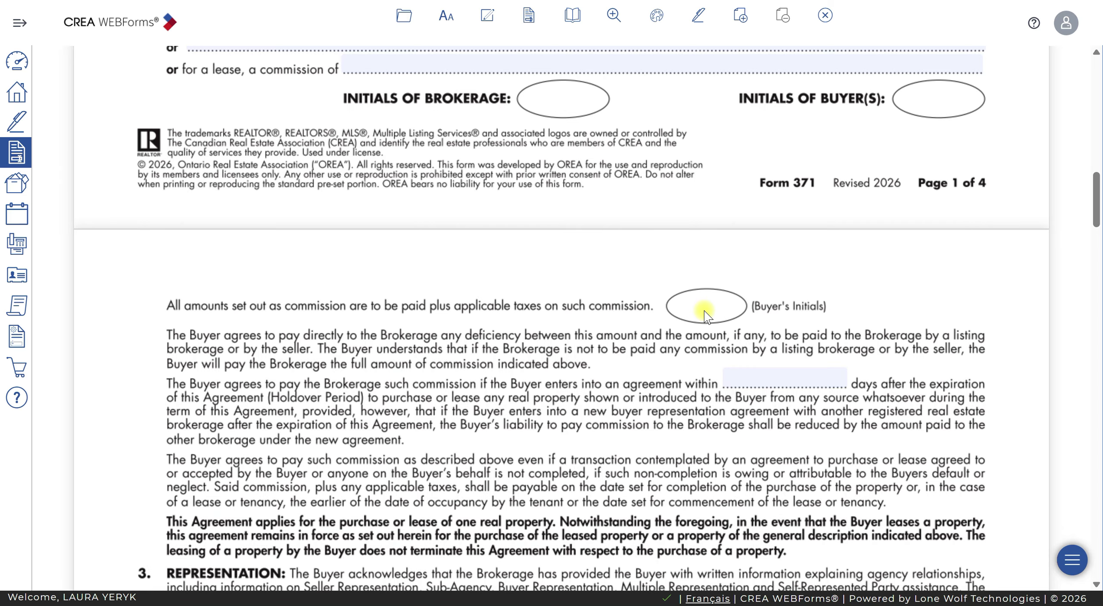
Enter 90 days as the holdover period after the agreement's expiration on Form 371
scroll(703, 309, down, 3)
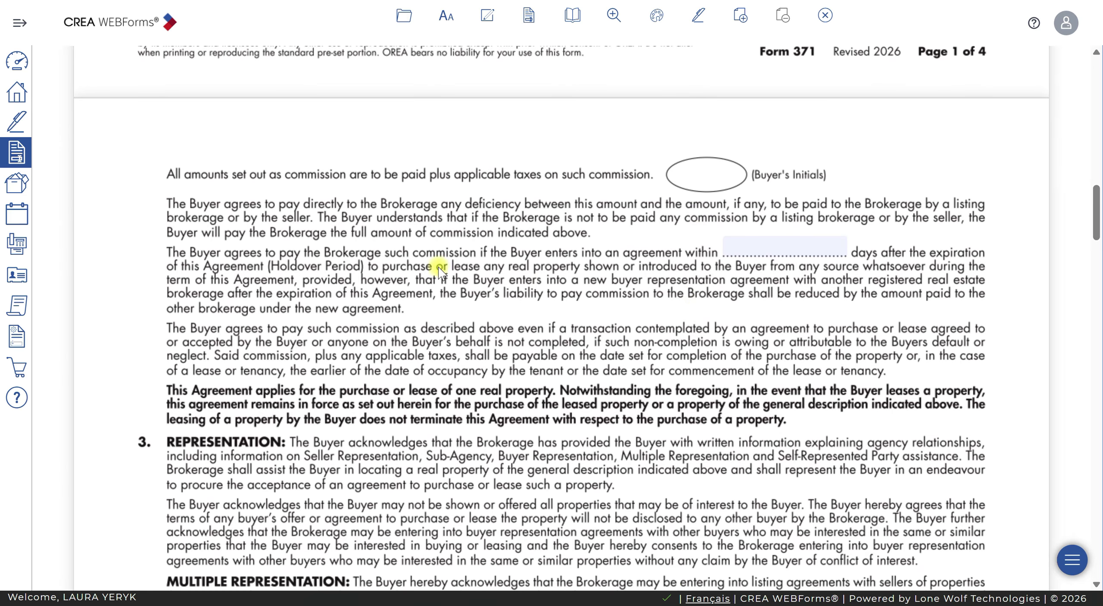
click(769, 248)
text(90)
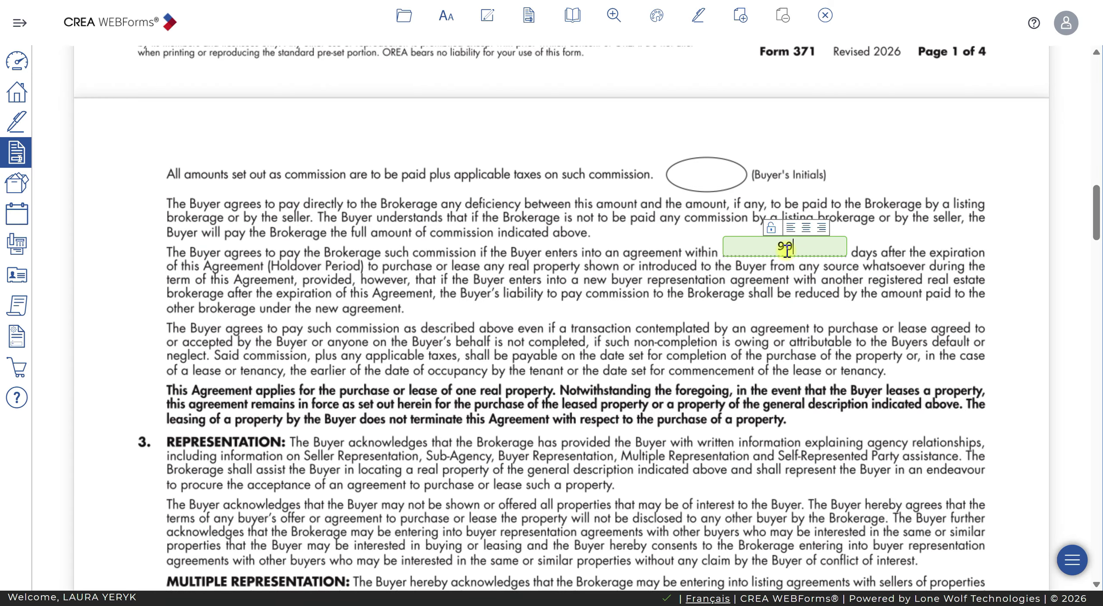
click(919, 294)
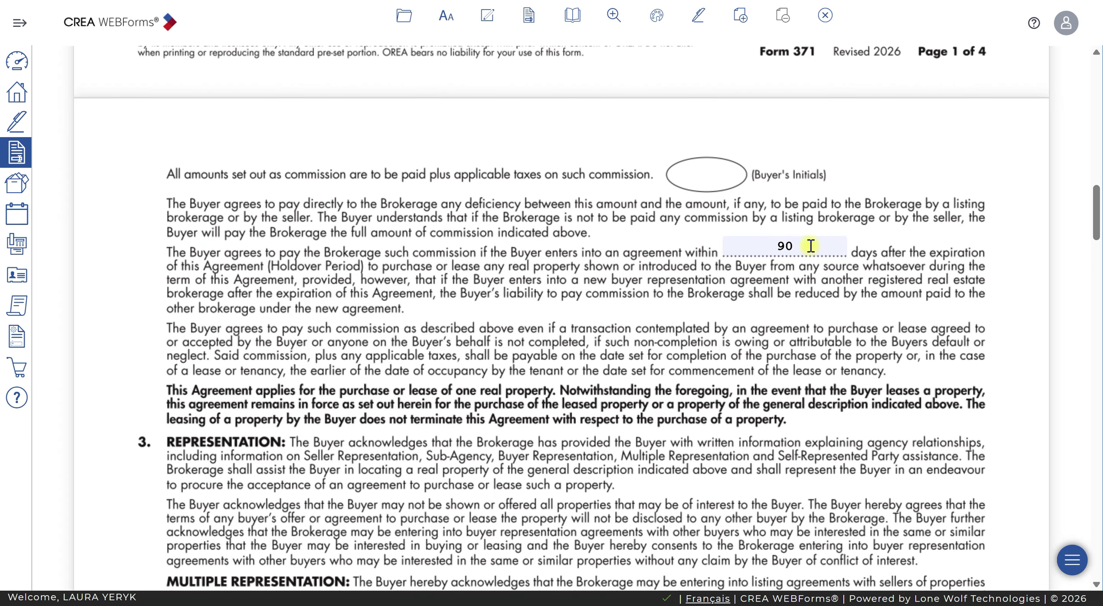
scroll(461, 204, up, 8)
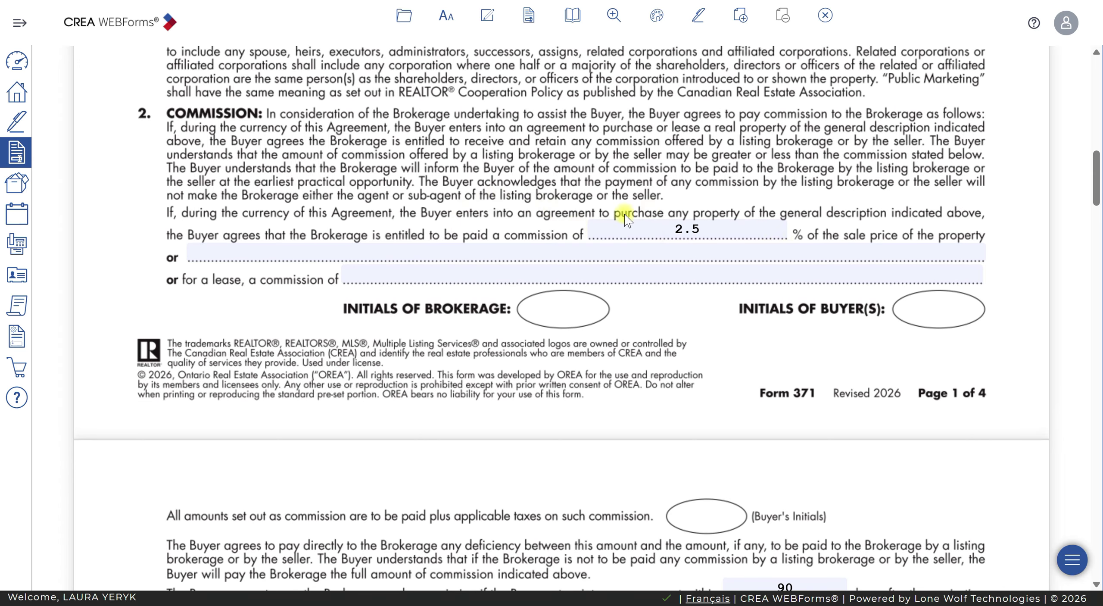
scroll(770, 423, down, 8)
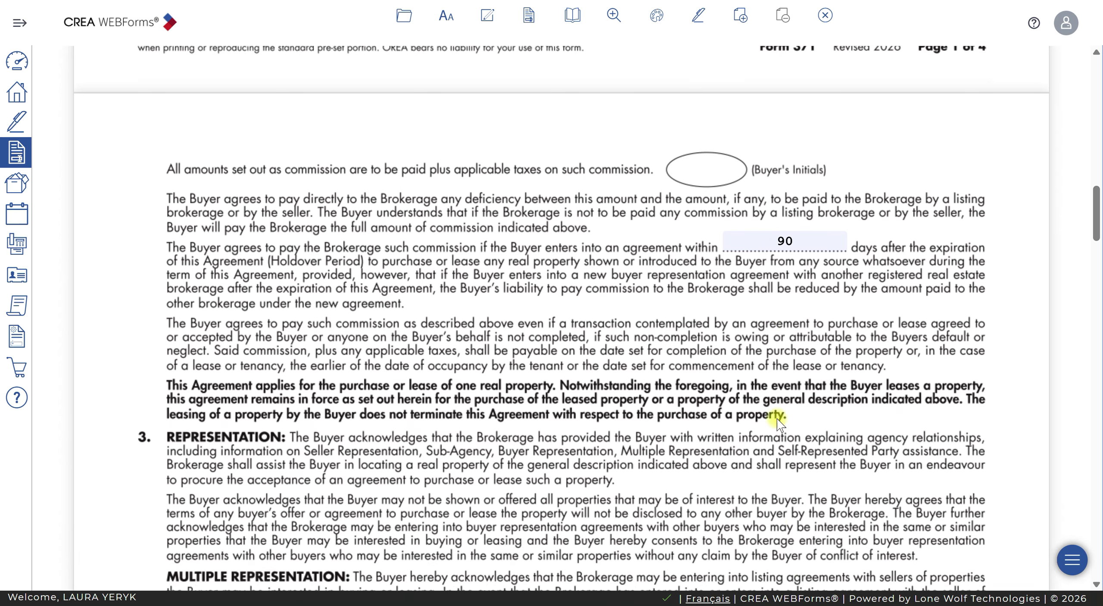
scroll(780, 424, down, 20)
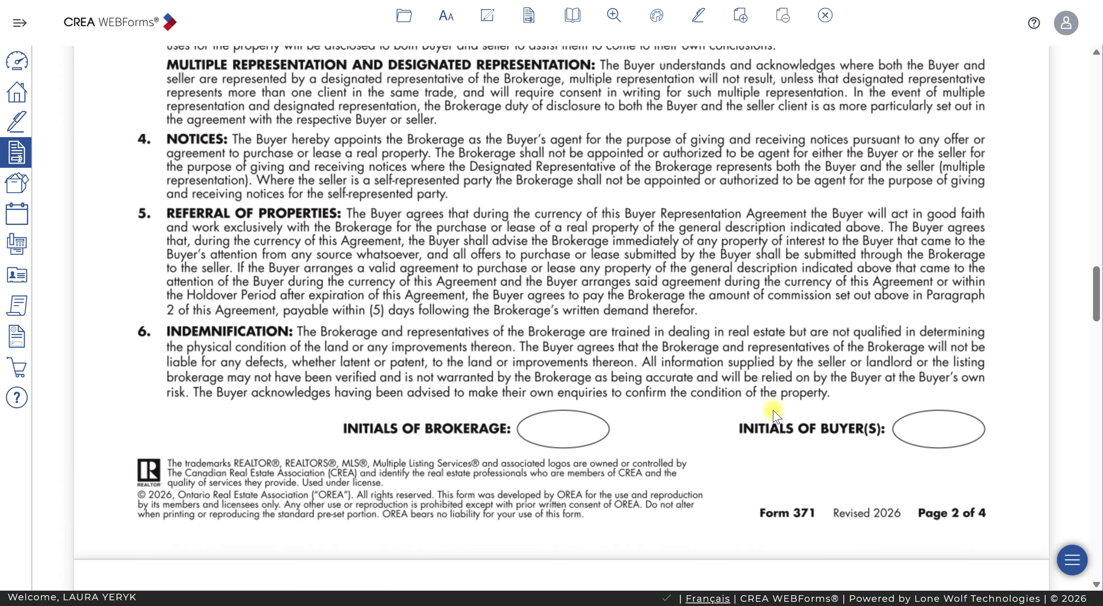
scroll(775, 416, down, 20)
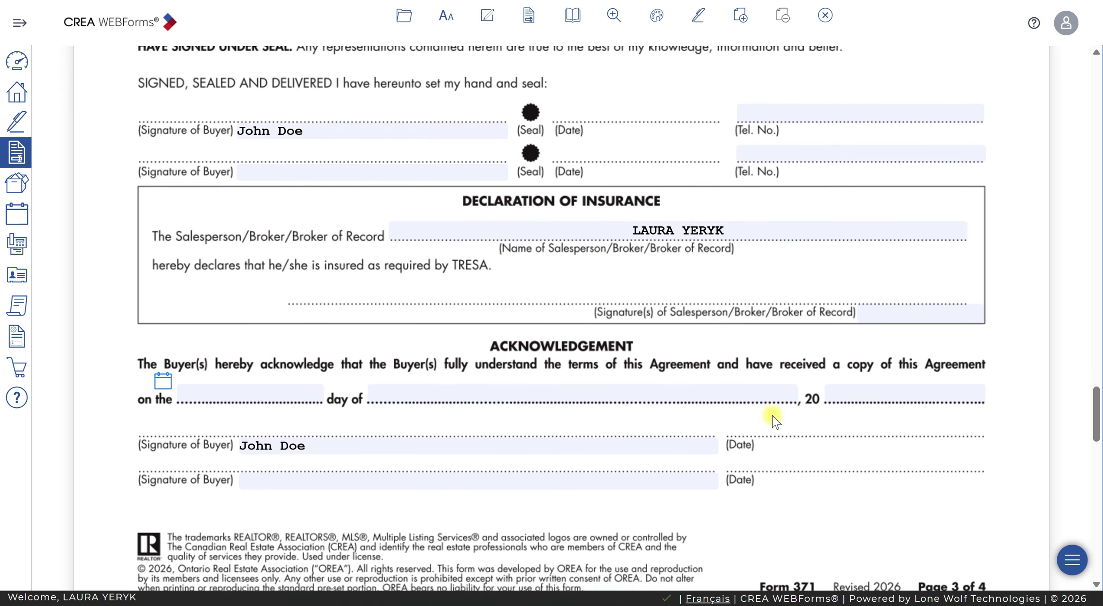
scroll(772, 420, up, 4)
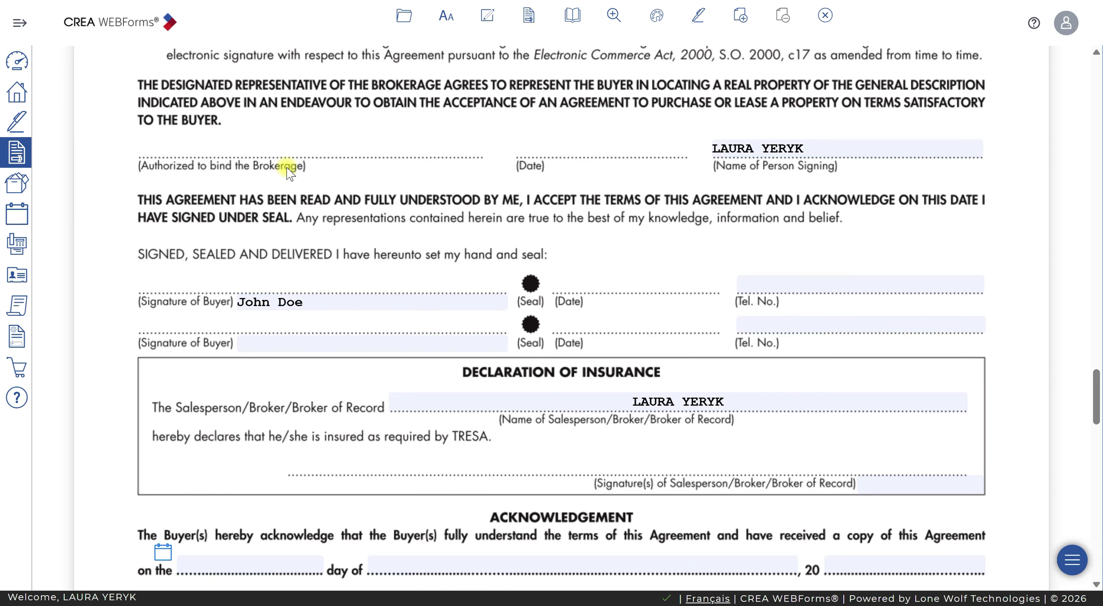
scroll(286, 167, down, 4)
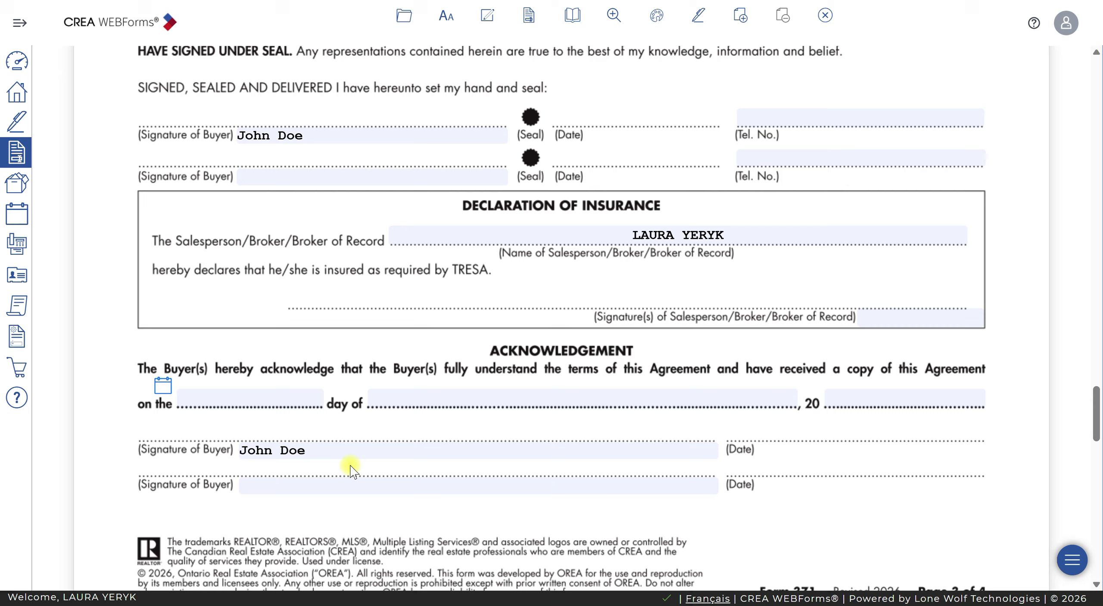
scroll(351, 469, up, 3)
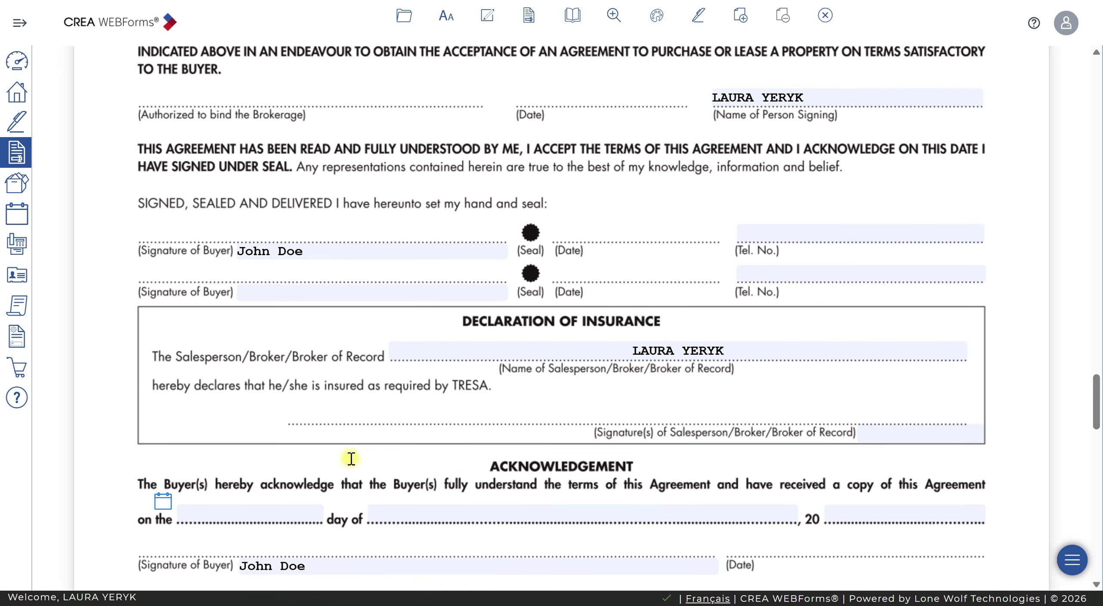
scroll(345, 453, up, 2)
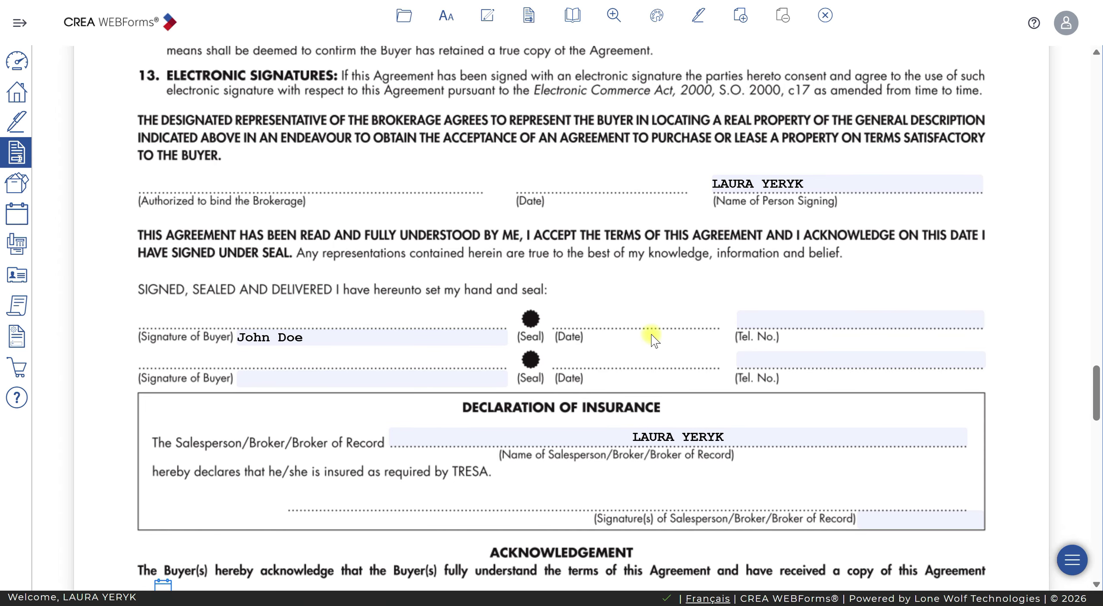
click(849, 322)
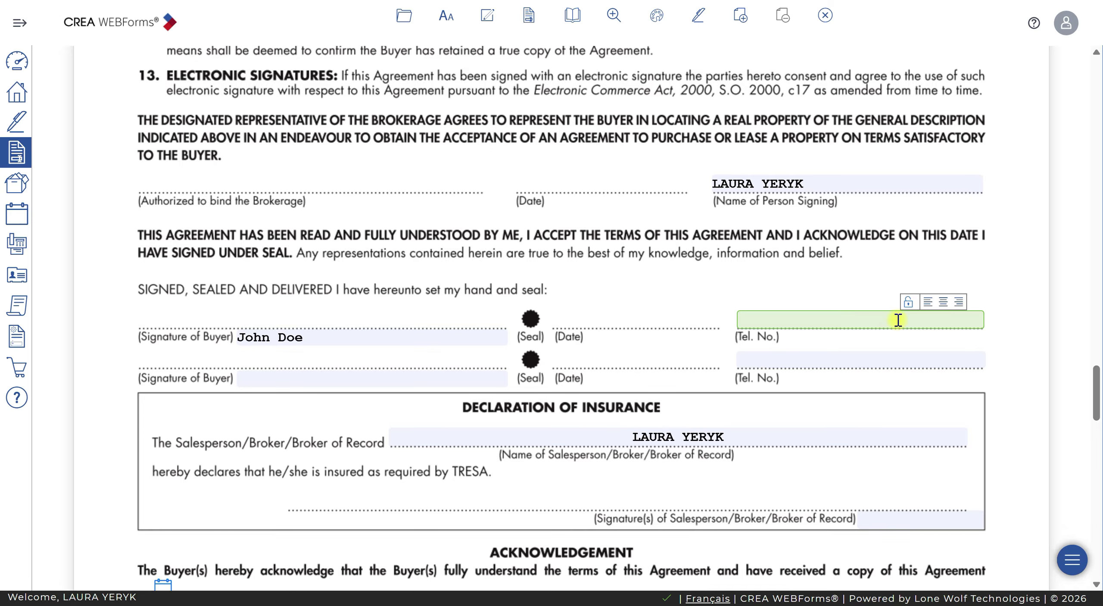
scroll(897, 319, down, 2)
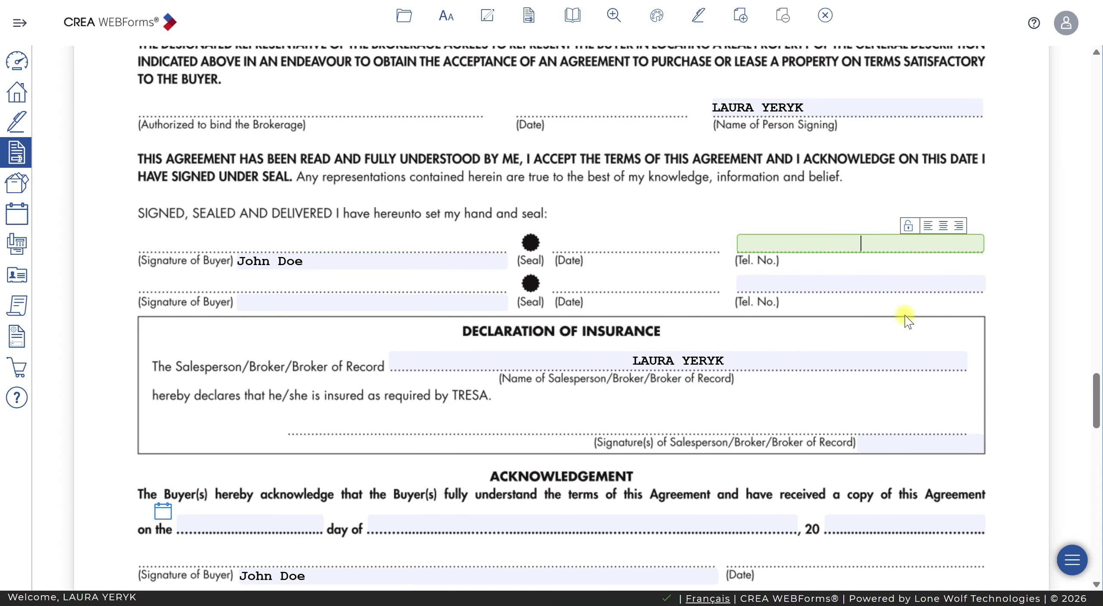
scroll(906, 321, down, 4)
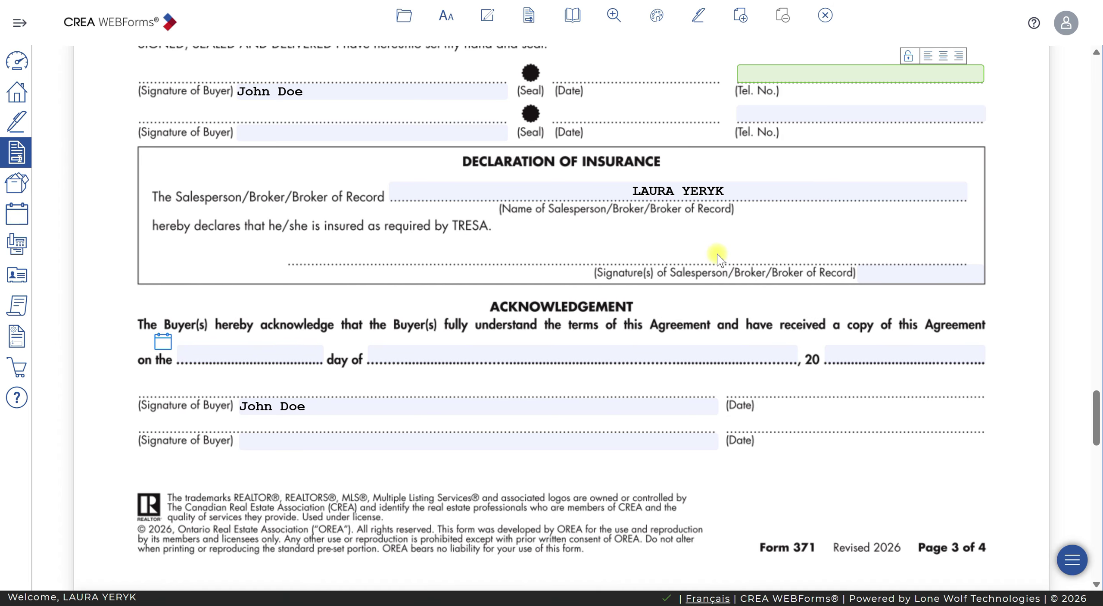
scroll(578, 374, down, 7)
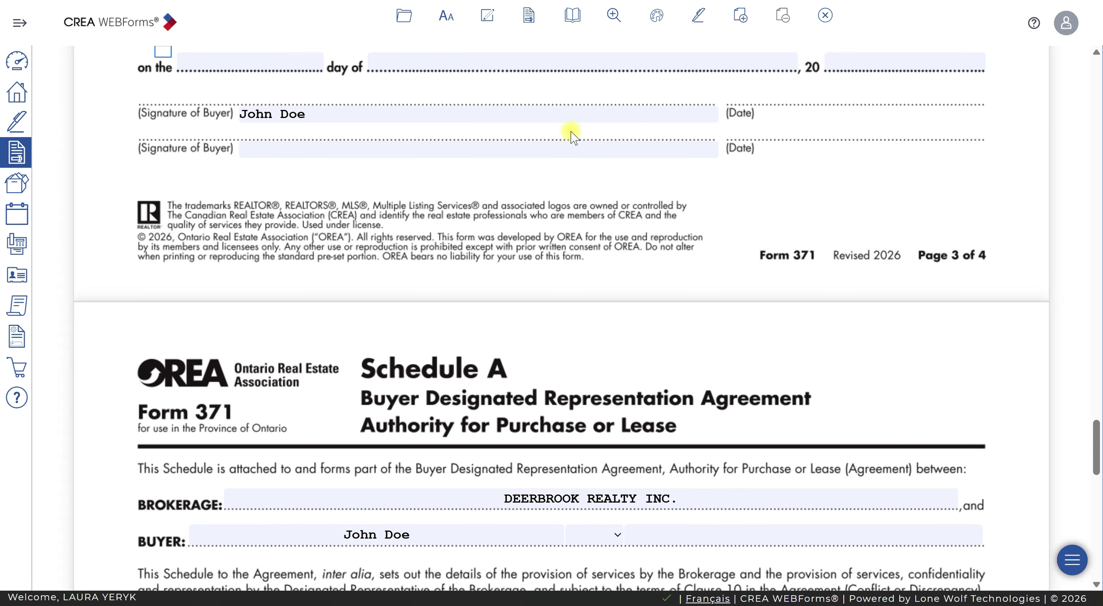
Review the Schedule A services clause, then bring up the deal's Transaction Forms list
scroll(569, 135, down, 7)
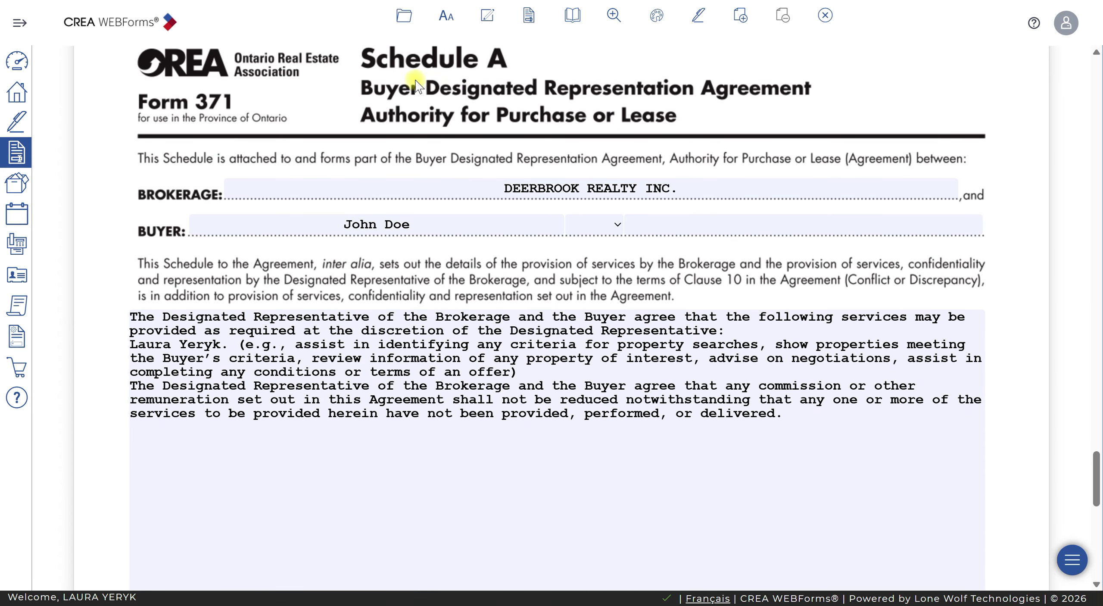
drag(788, 417, 128, 315)
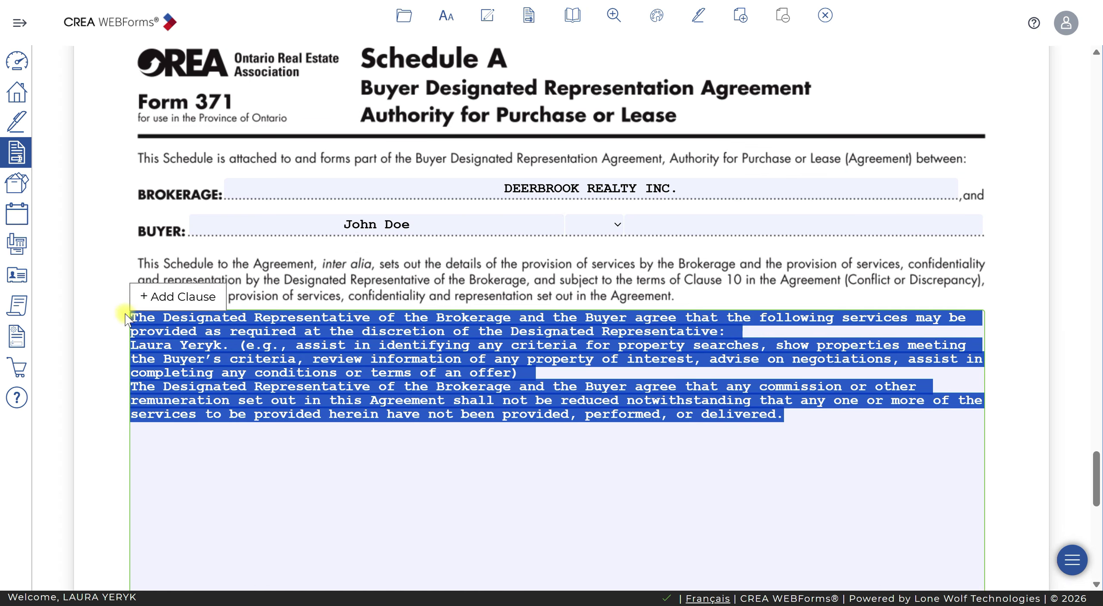
click(808, 420)
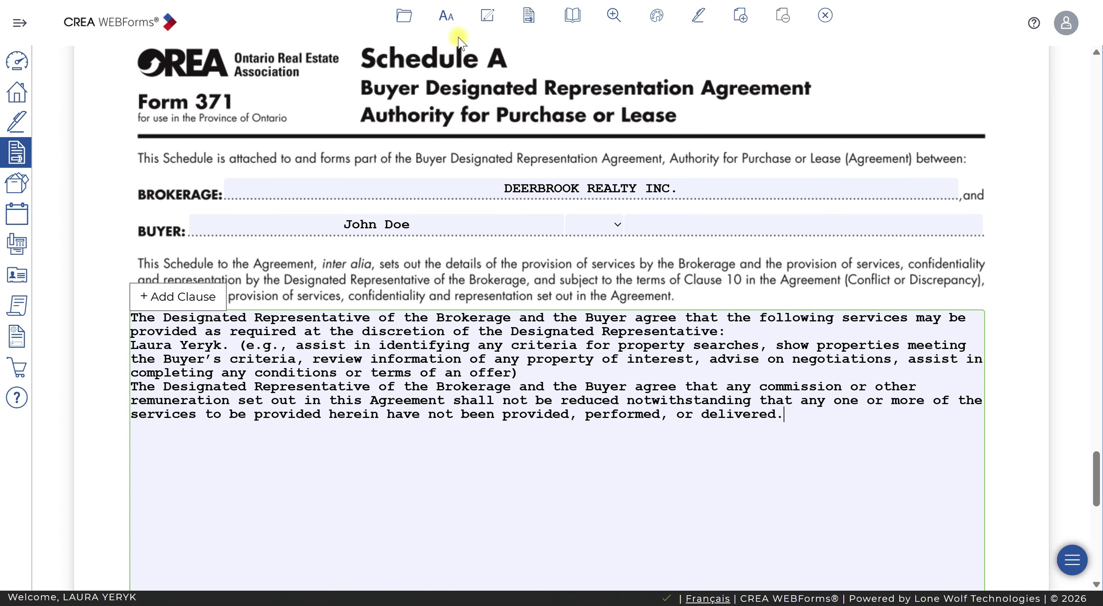
click(529, 15)
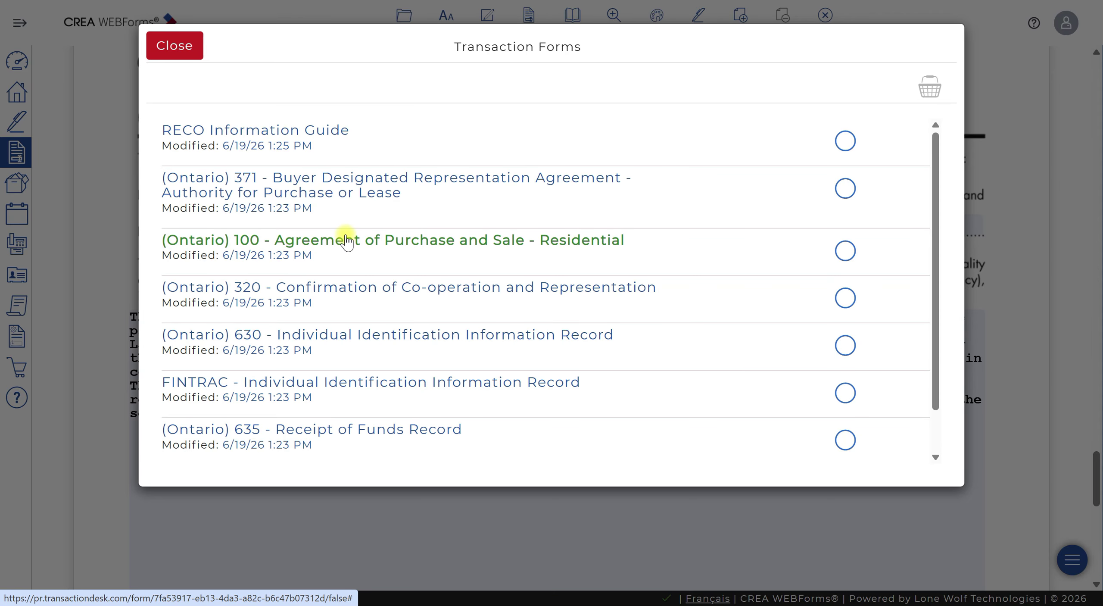
Open Form 100 Agreement of Purchase and Sale and date it 19 June 2026
click(346, 240)
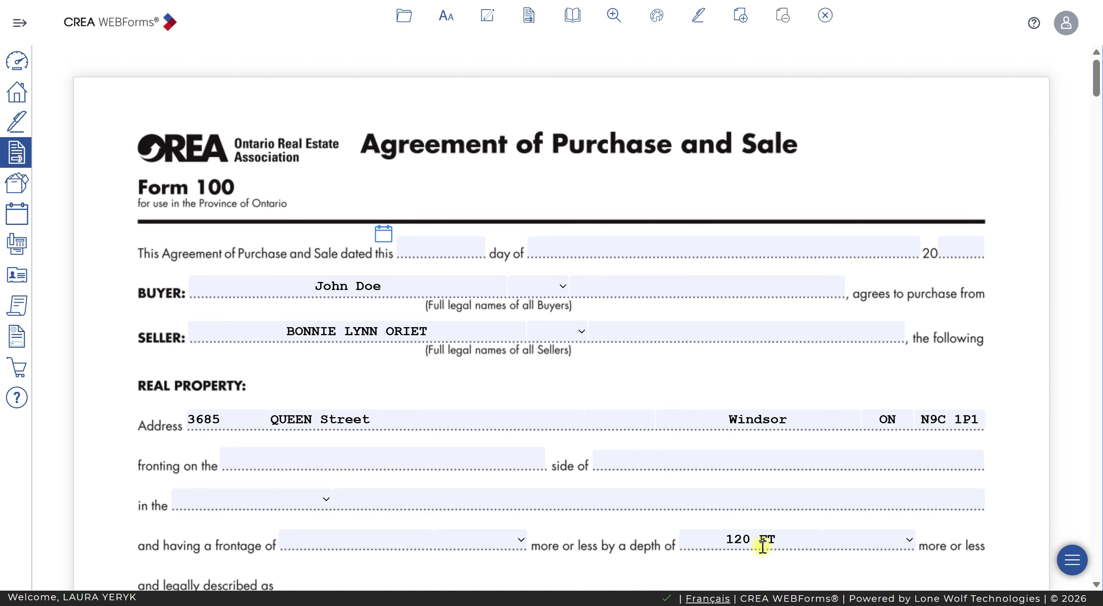
scroll(762, 534, down, 6)
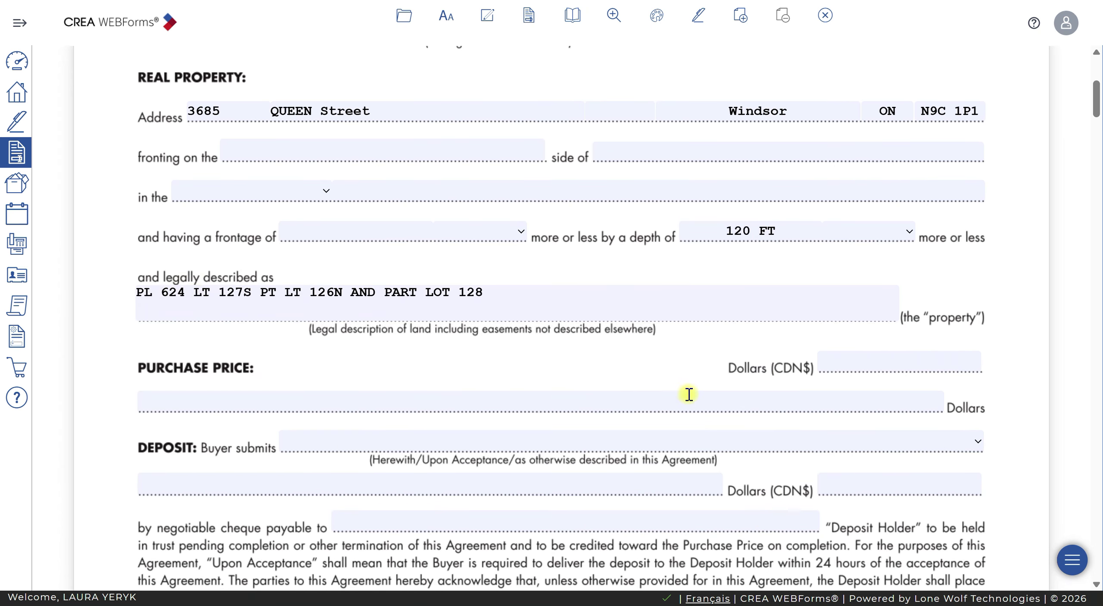
scroll(690, 389, up, 6)
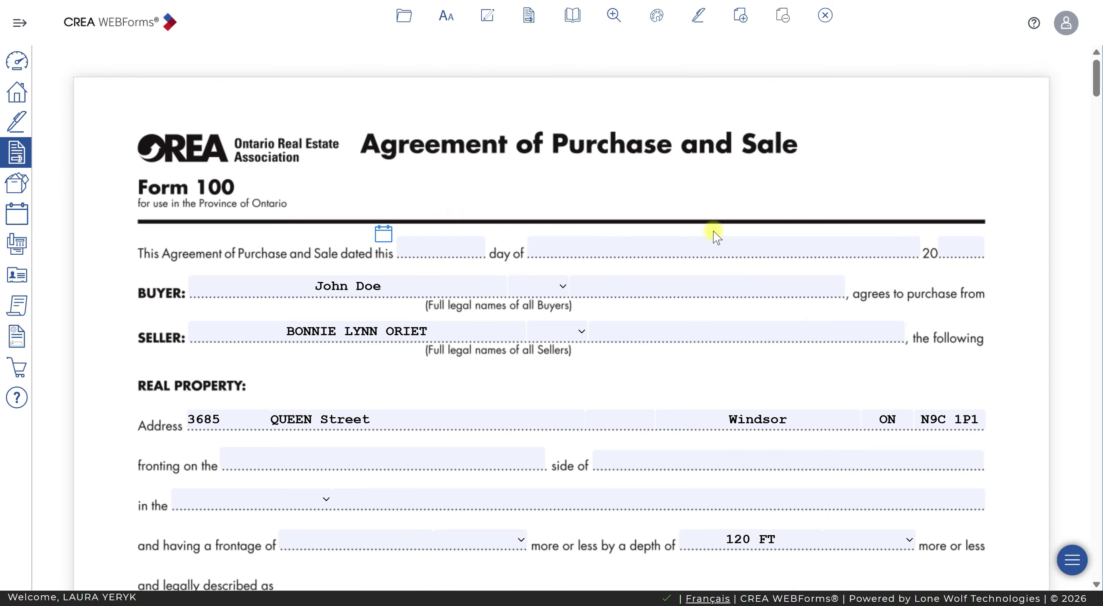
click(381, 234)
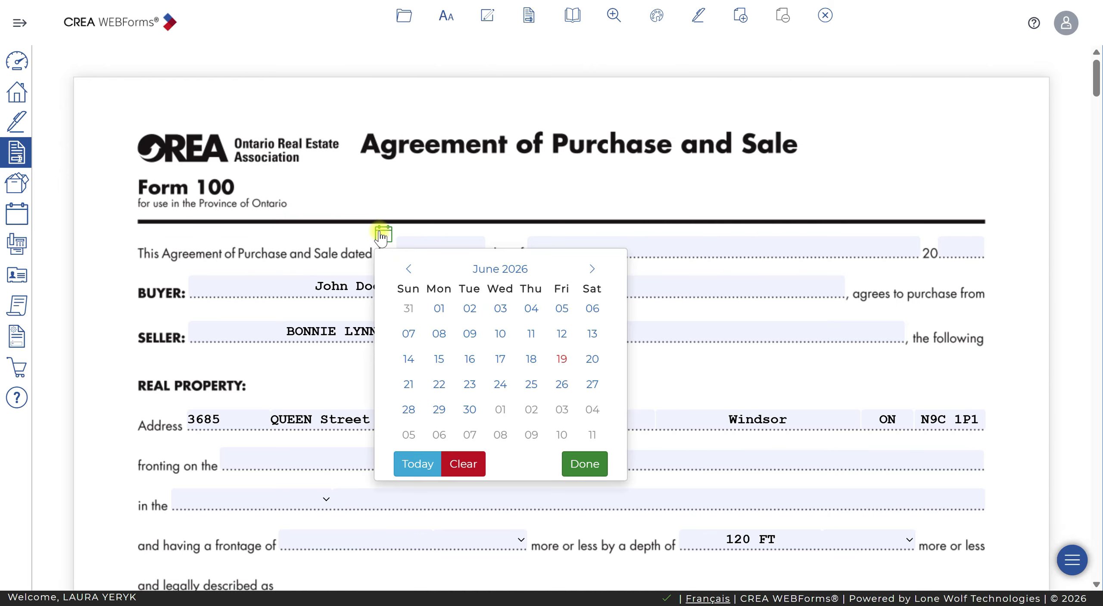
click(562, 358)
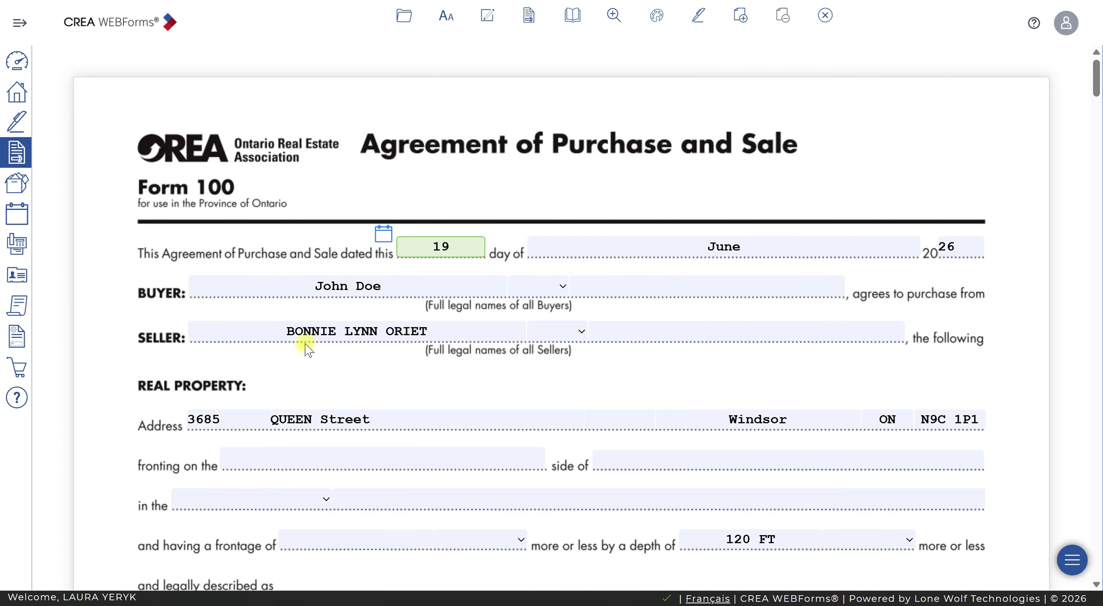
scroll(495, 320, down, 5)
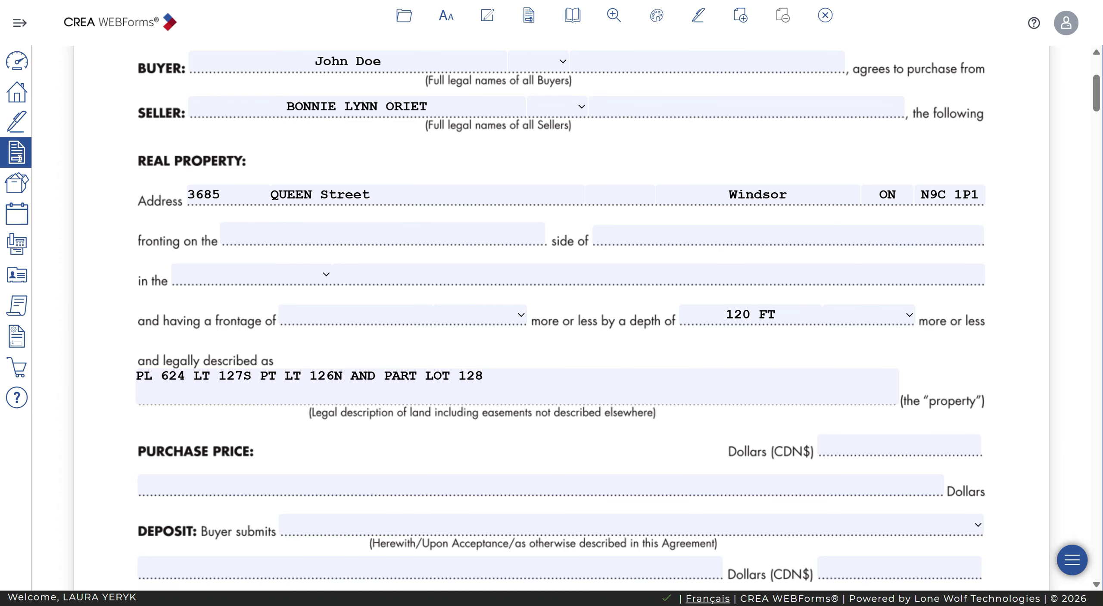
Enter EAST as the fronting side, checked against the MLS listing, and QUEEN ST as the street
key(alt+Tab)
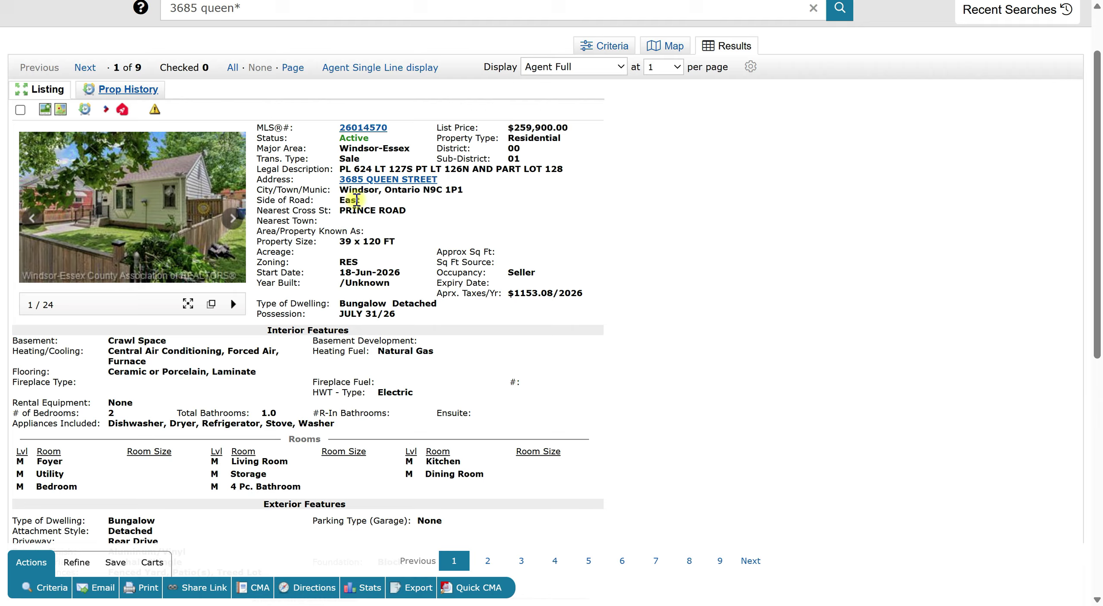
double_click(351, 200)
key(alt+Tab)
click(373, 233)
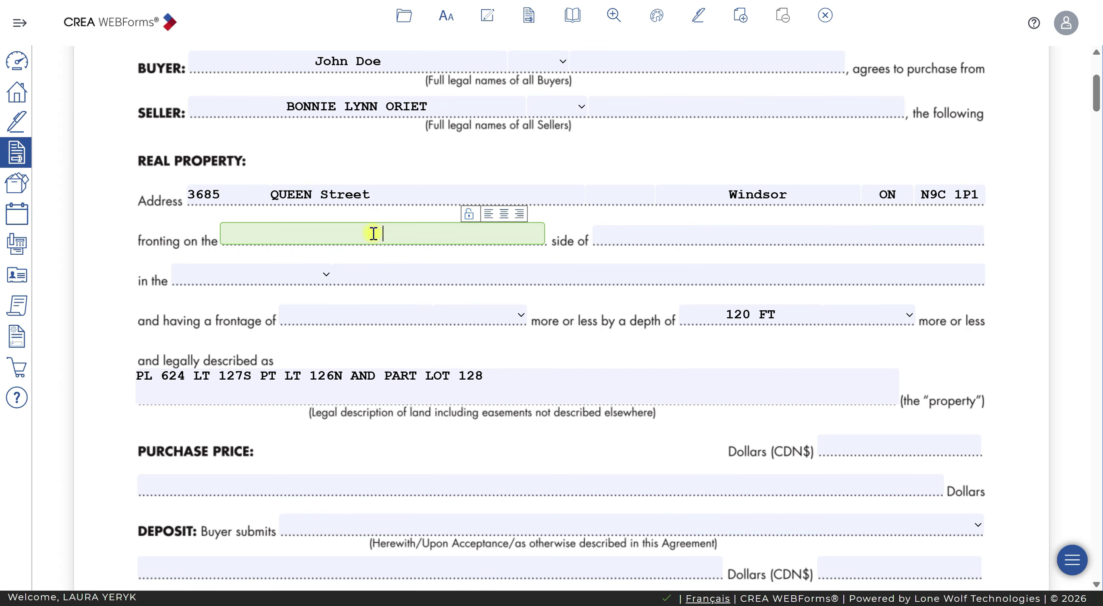
key(Tab)
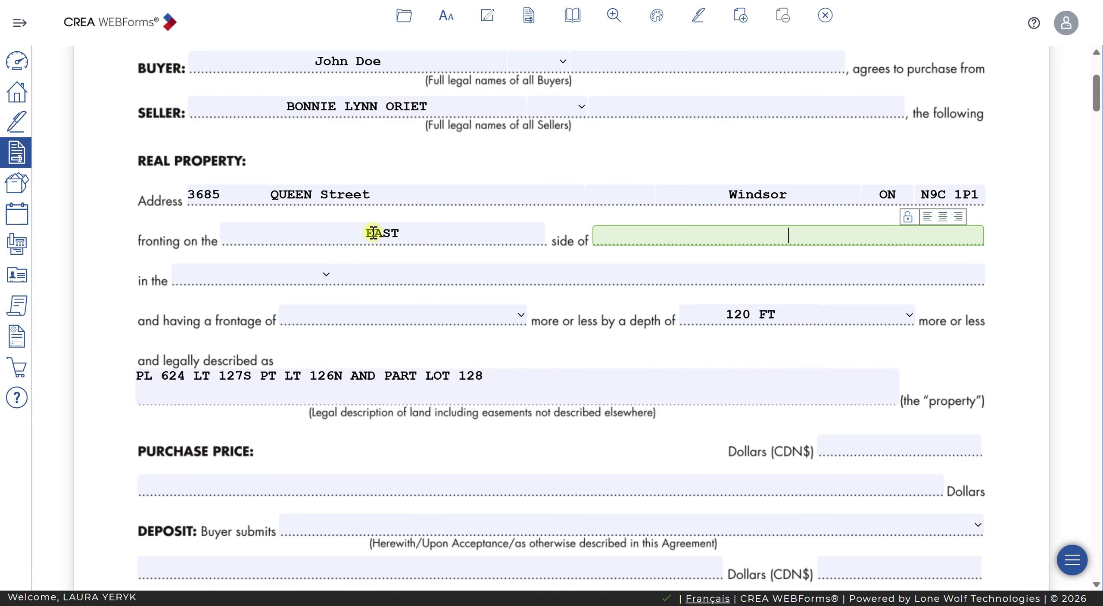
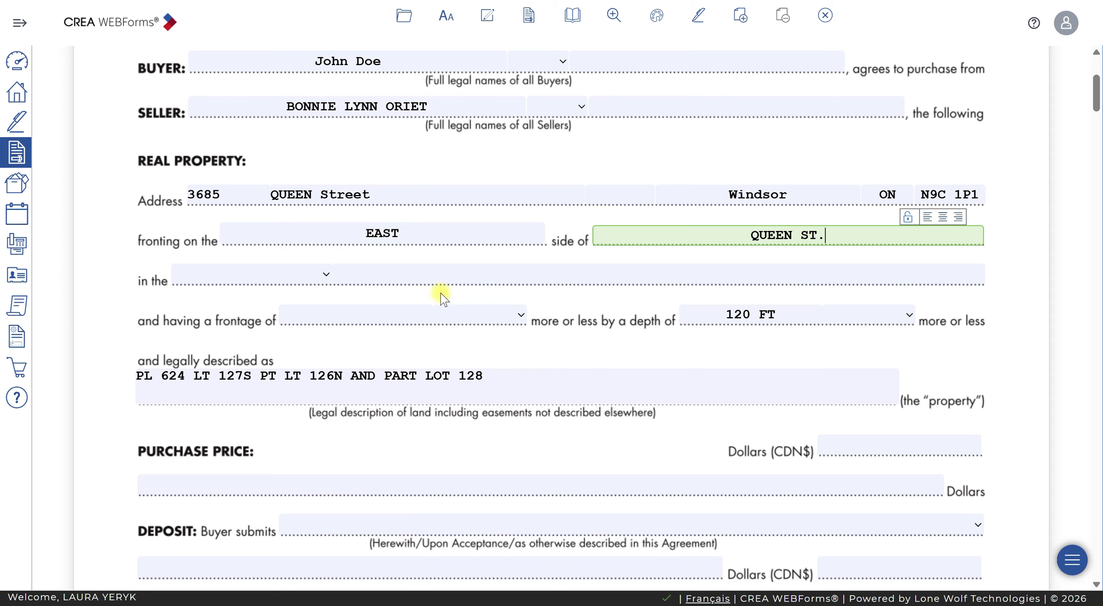
Set the municipality to City of Windsor
click(326, 275)
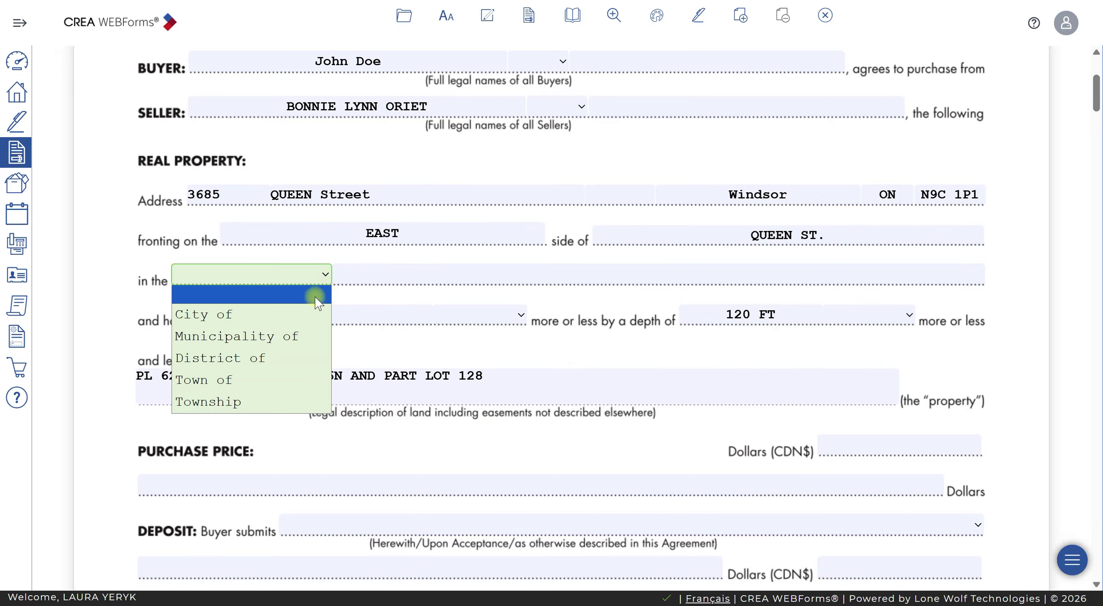
click(248, 312)
click(407, 276)
text(Windsor)
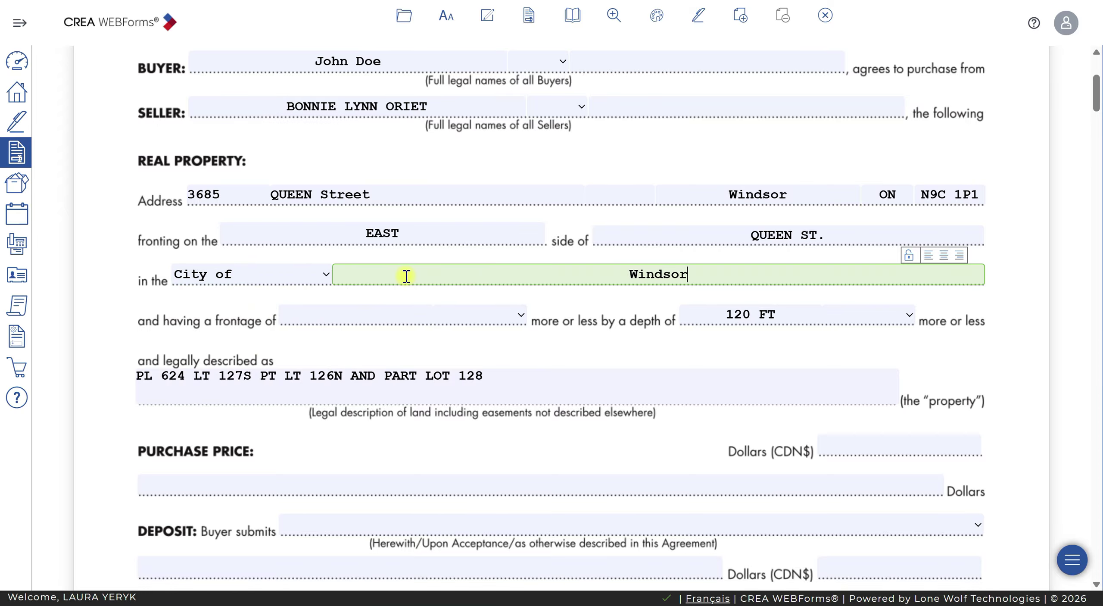
key(Tab)
Take the 39 ft frontage from MLS and locate GeoWarehouse's Site & Structure section (39.00 x 120.00 ft)
key(alt+Tab)
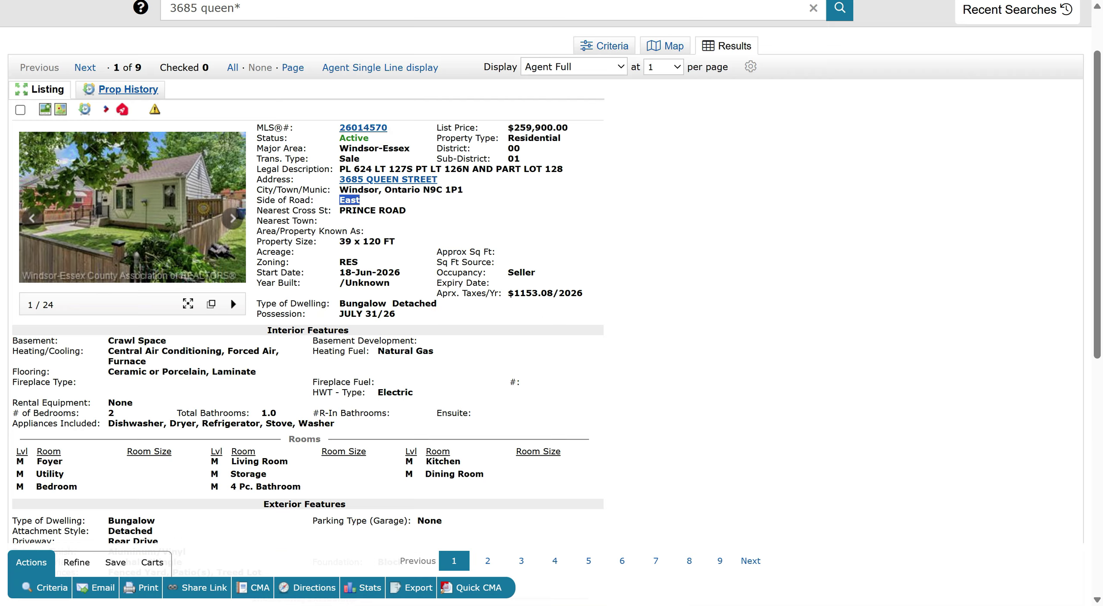
double_click(345, 241)
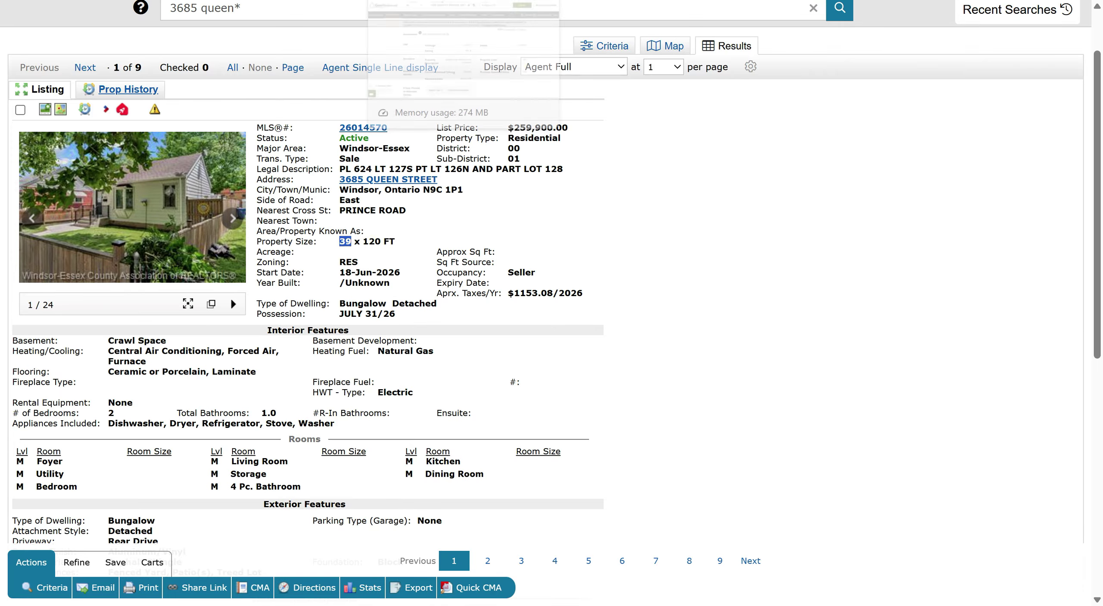
key(alt+Tab)
scroll(467, 249, down, 1)
scroll(401, 283, up, 5)
scroll(400, 282, up, 5)
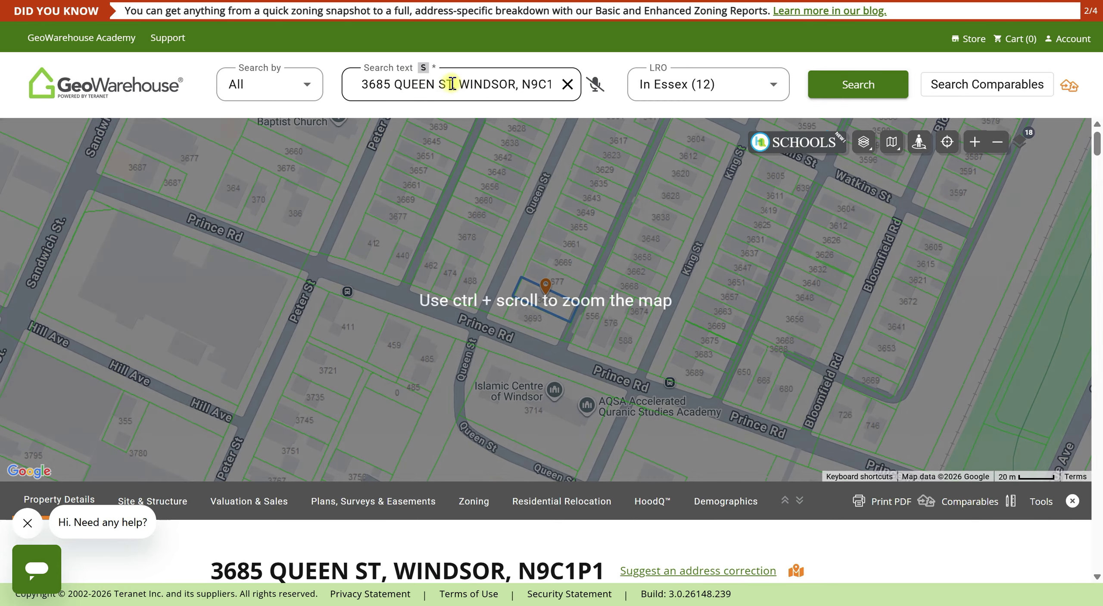
scroll(581, 434, down, 5)
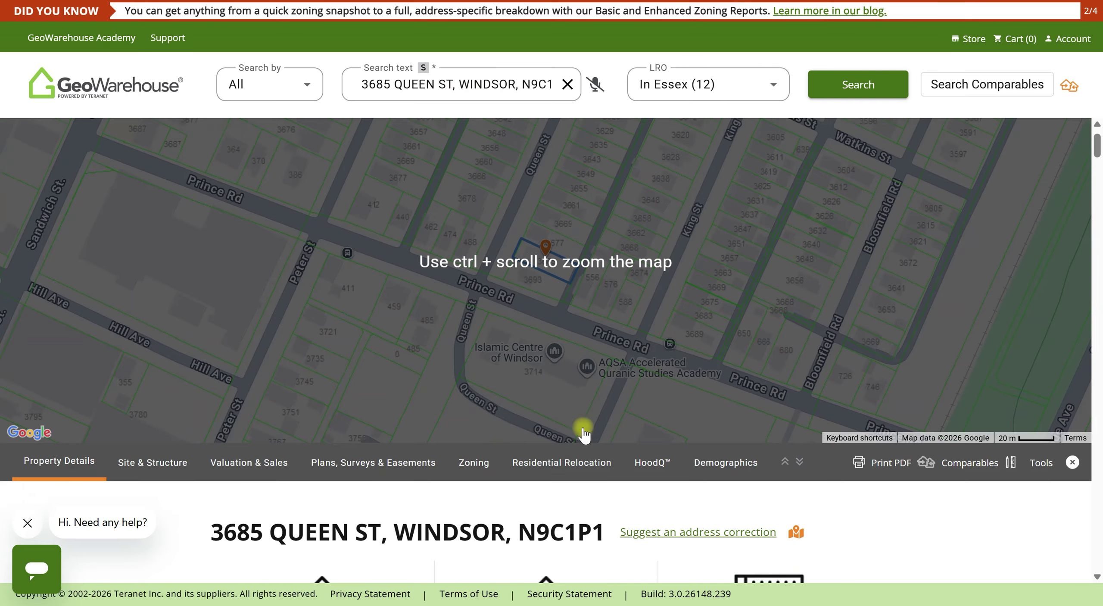
triple_click(605, 465)
scroll(605, 465, down, 15)
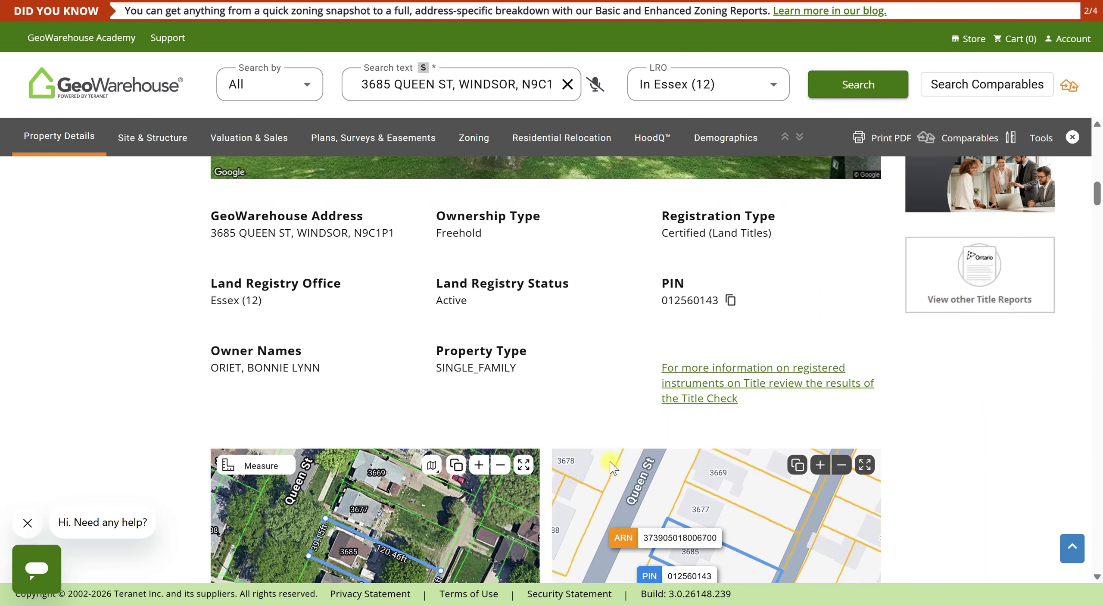
scroll(611, 460, down, 10)
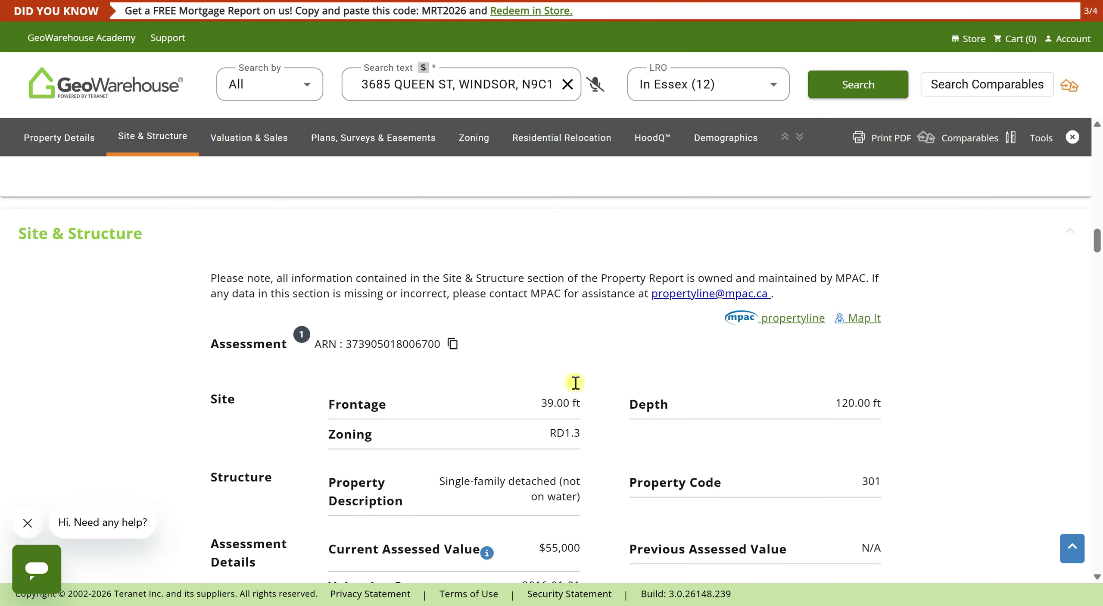
Enter a frontage of 39 Feet on Form 100
key(alt+Tab)
text(39)
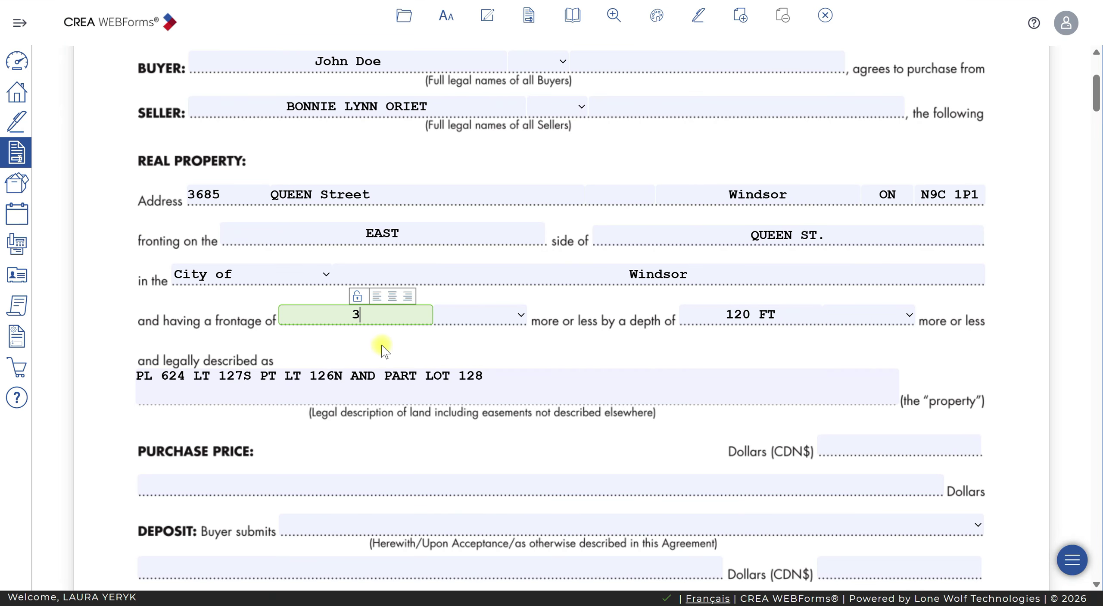
click(474, 316)
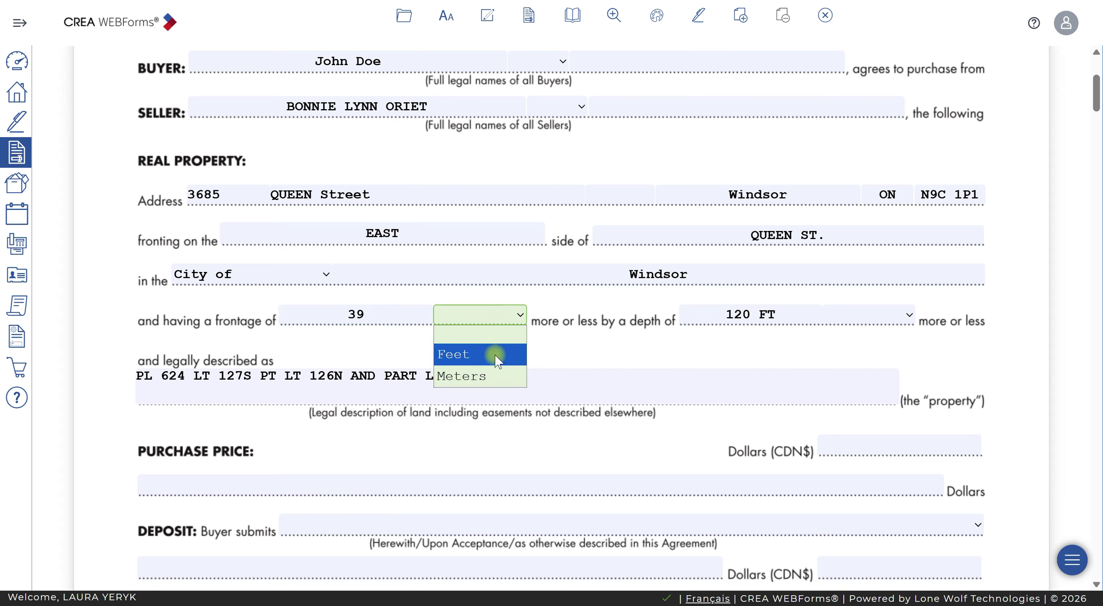
click(494, 355)
Select the existing legal description text on Form 100
scroll(544, 374, down, 1)
click(511, 369)
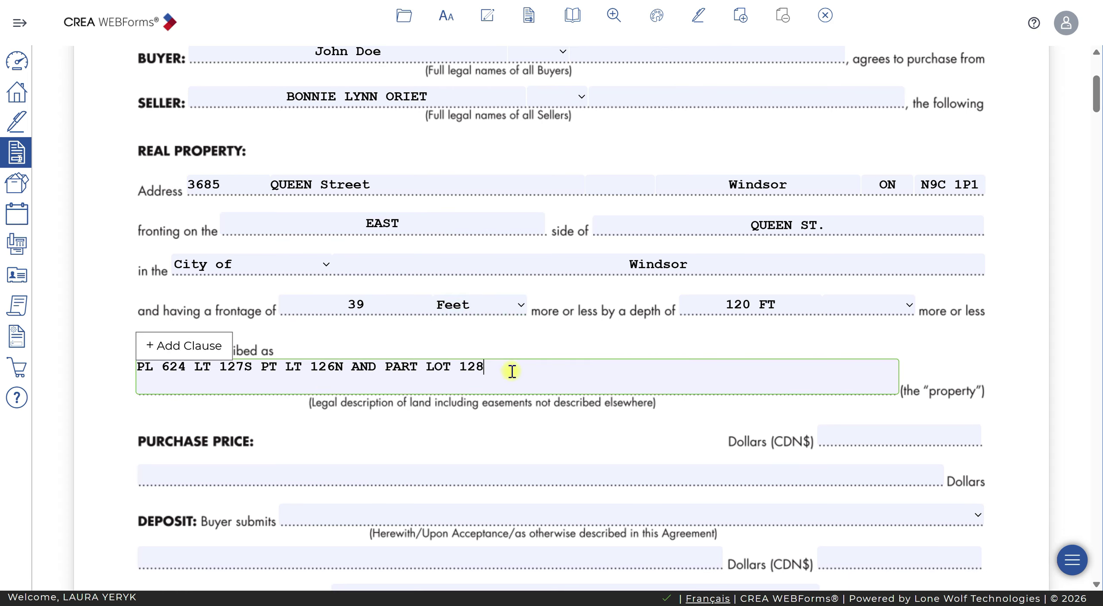
drag(484, 367, 145, 366)
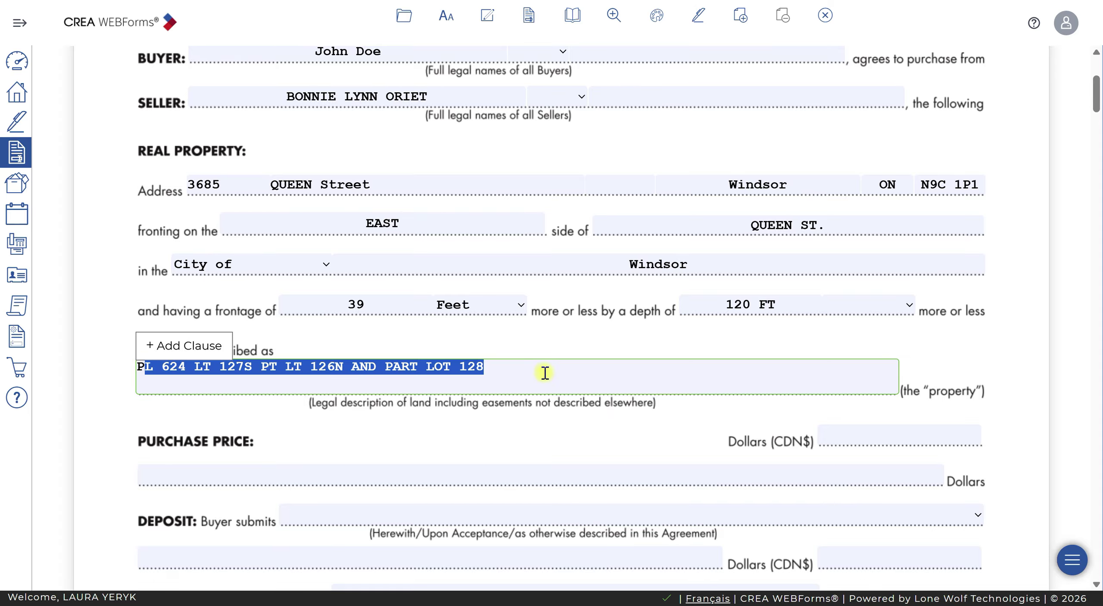
drag(556, 371, 133, 368)
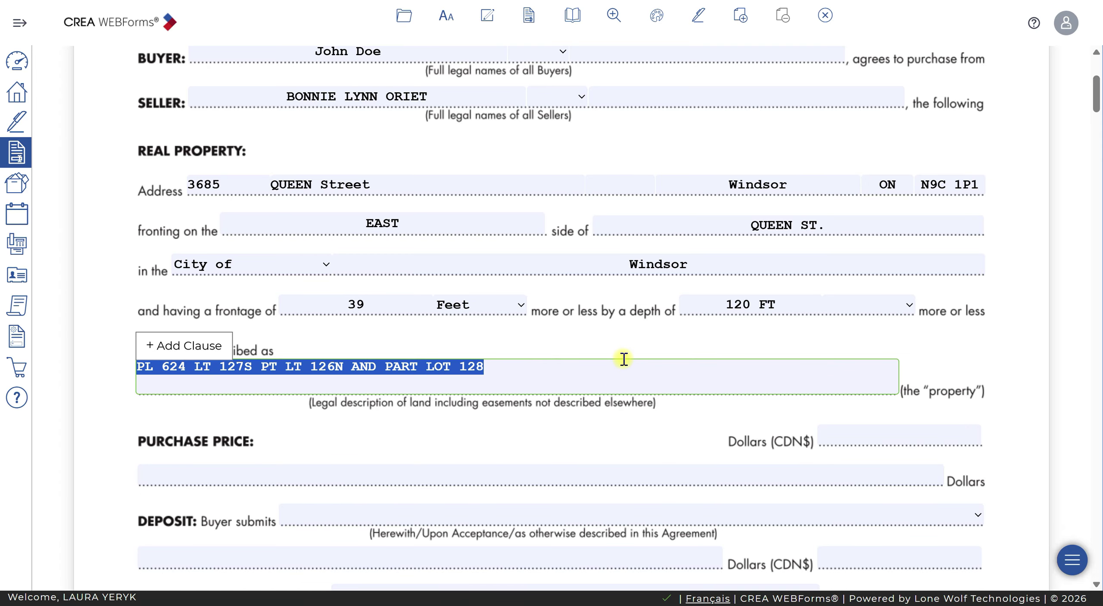
Clear the old legal description and copy the full one from the GeoWarehouse report
key(BackSpace)
key(alt+Tab)
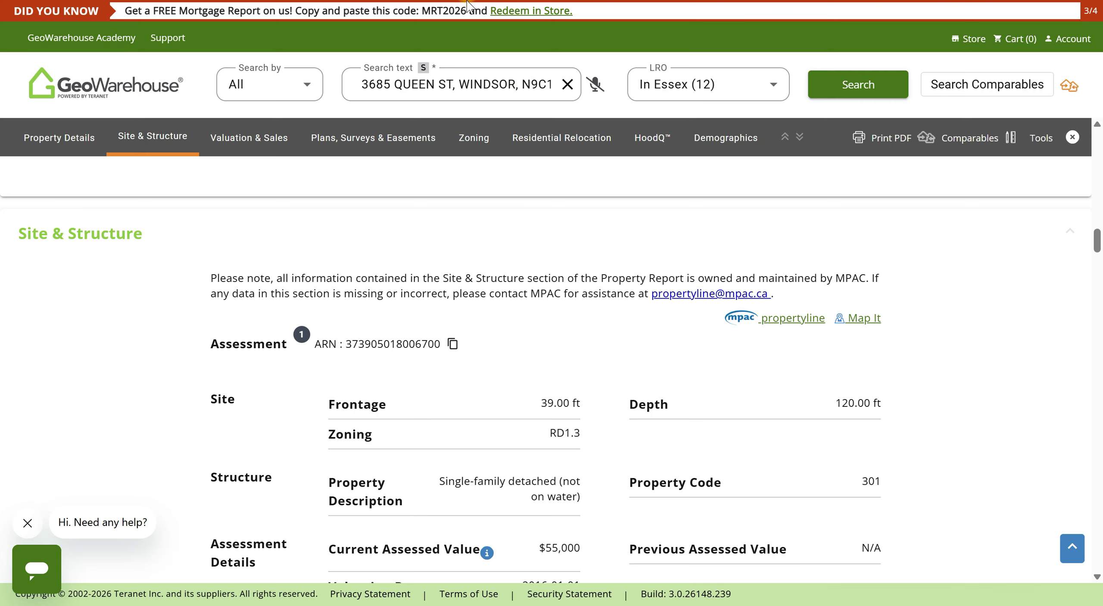
scroll(545, 317, up, 15)
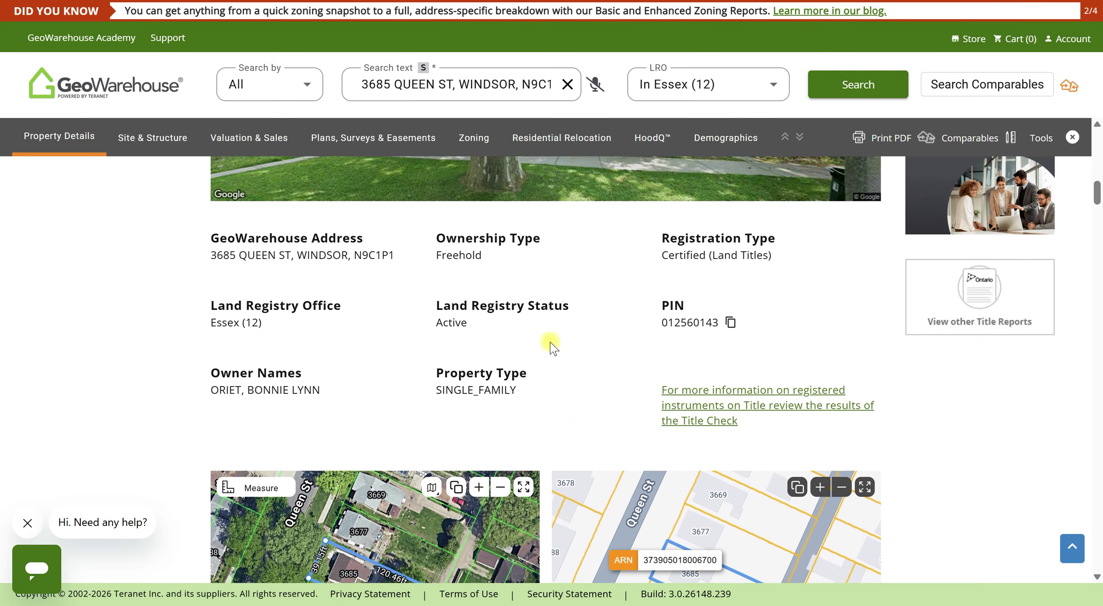
scroll(554, 339, up, 7)
click(236, 339)
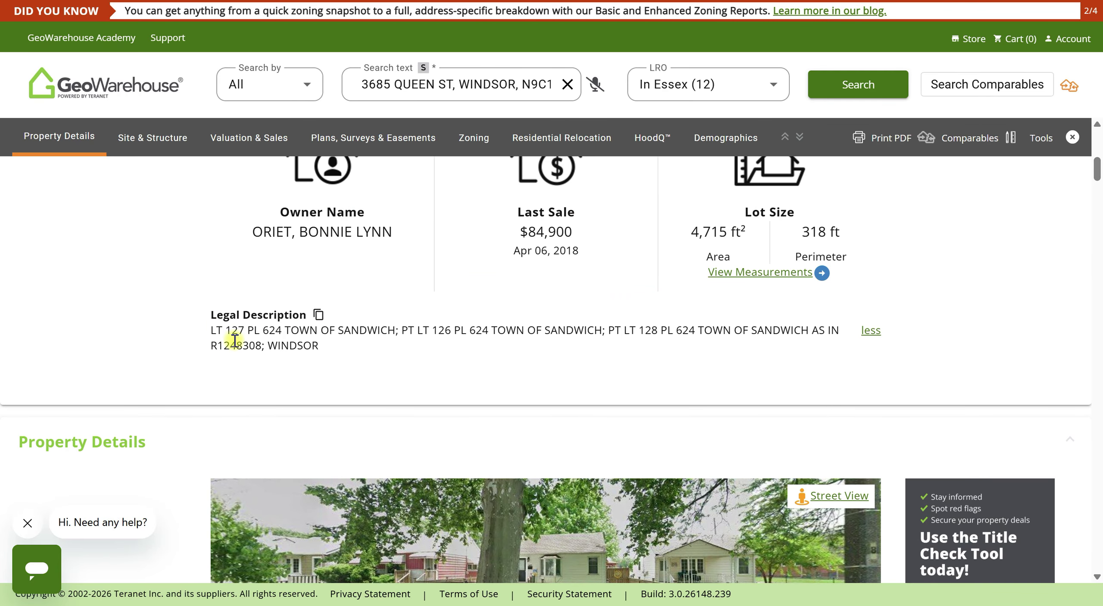
scroll(422, 345, up, 2)
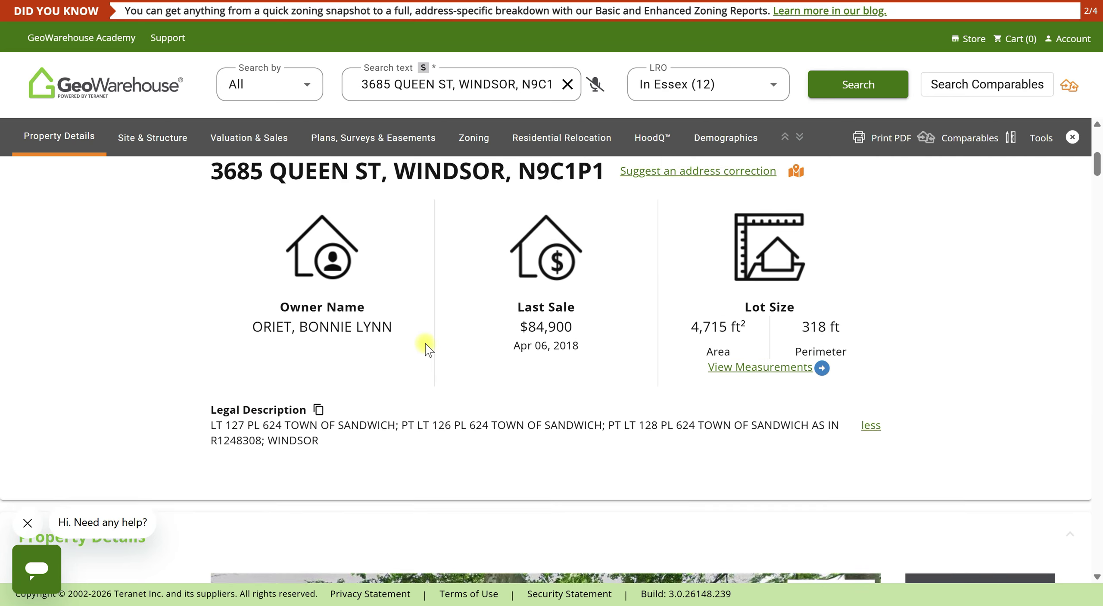
scroll(351, 253, up, 1)
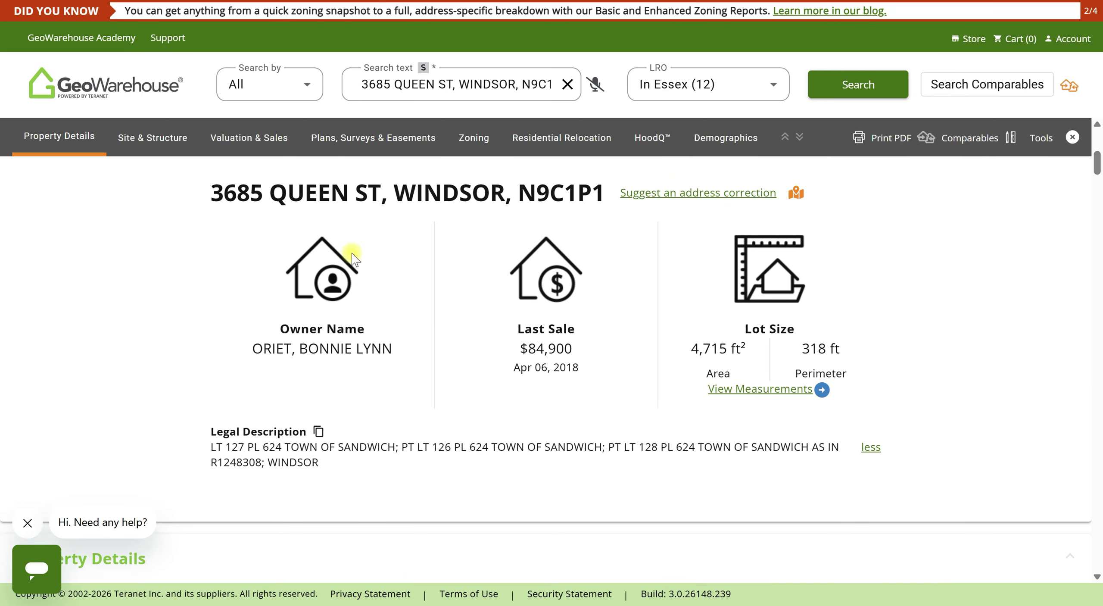
click(318, 431)
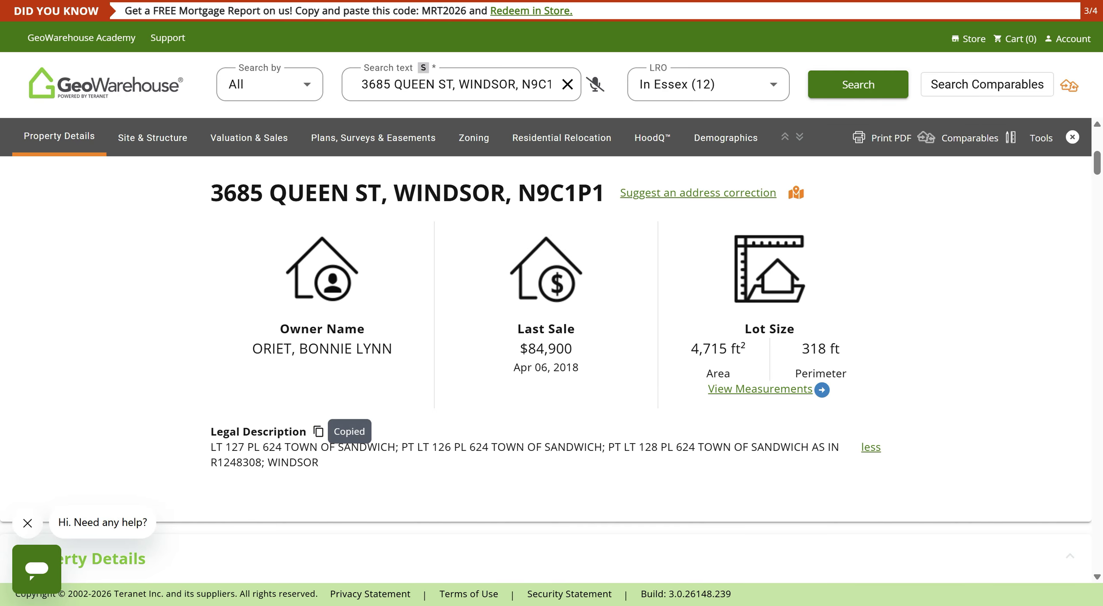
key(alt+Tab)
click(318, 365)
Paste the legal description ending 'AS IN R1248308; WINDSOR' into Form 100
key(ctrl+v)
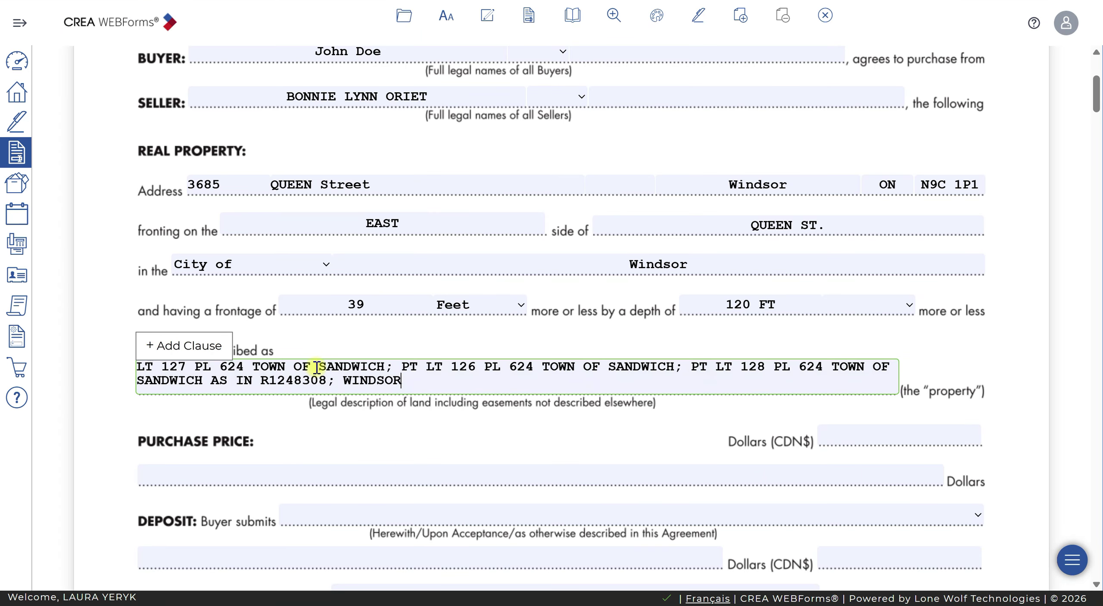
click(961, 373)
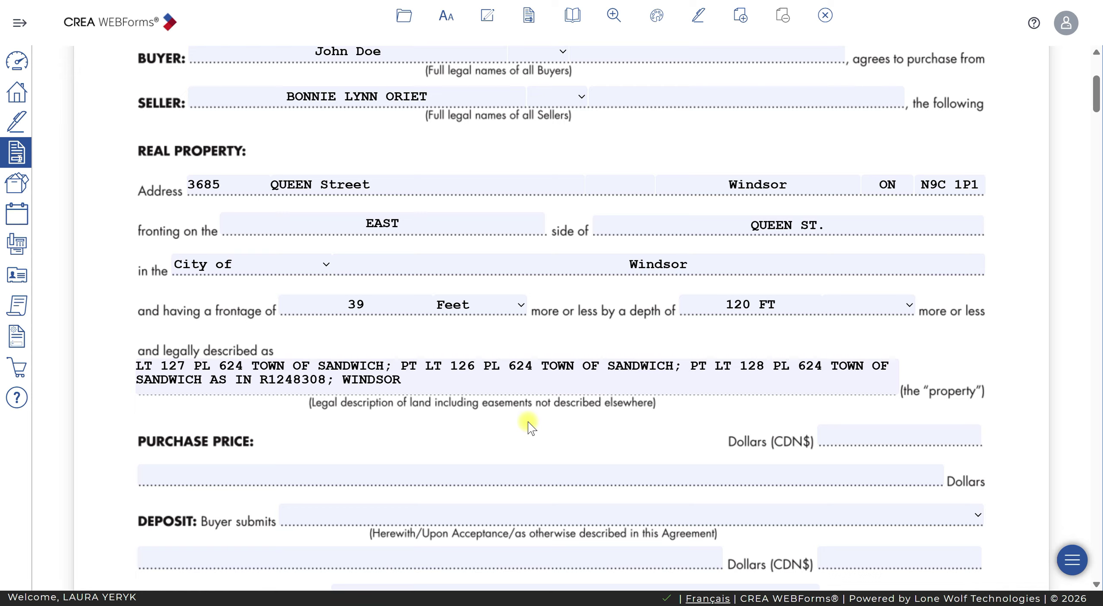
scroll(525, 422, down, 4)
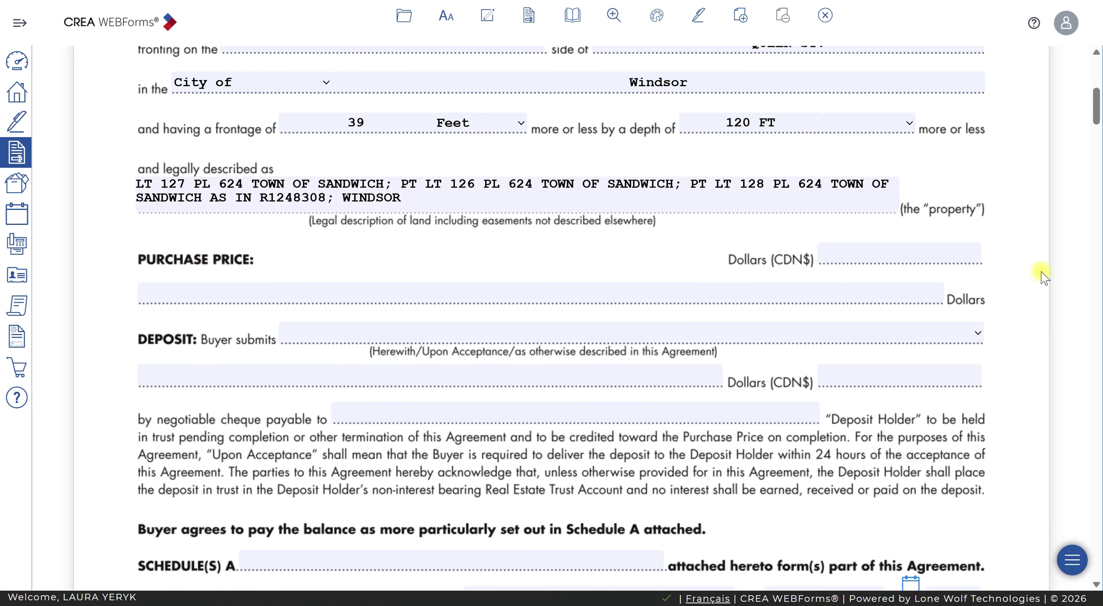
click(855, 254)
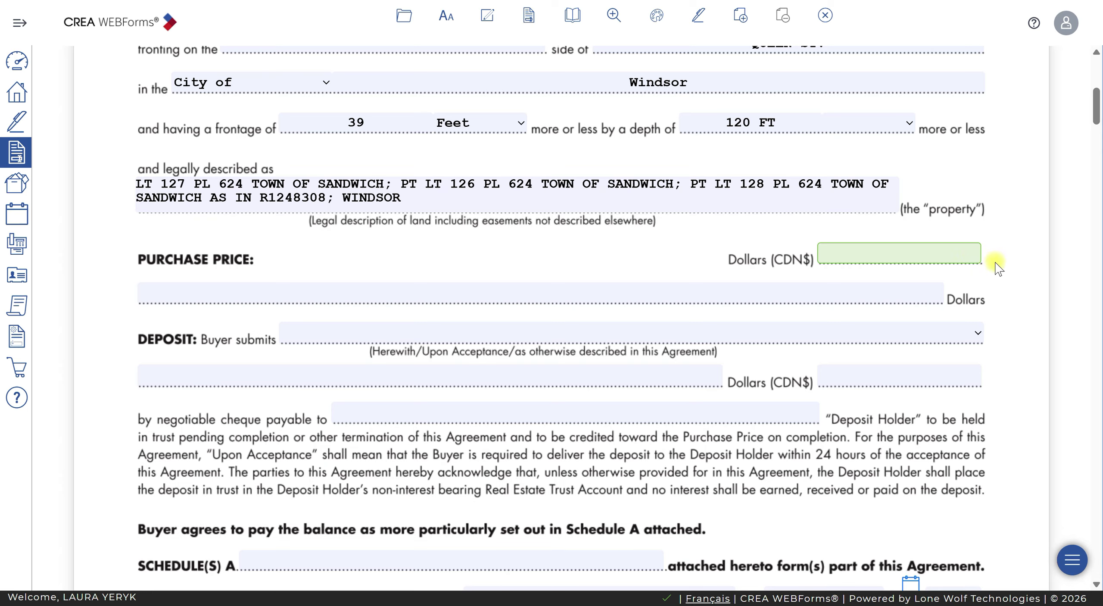
click(934, 255)
Check the MLS listing remarks, highlighting that preemptive offers are considered
key(alt+Tab)
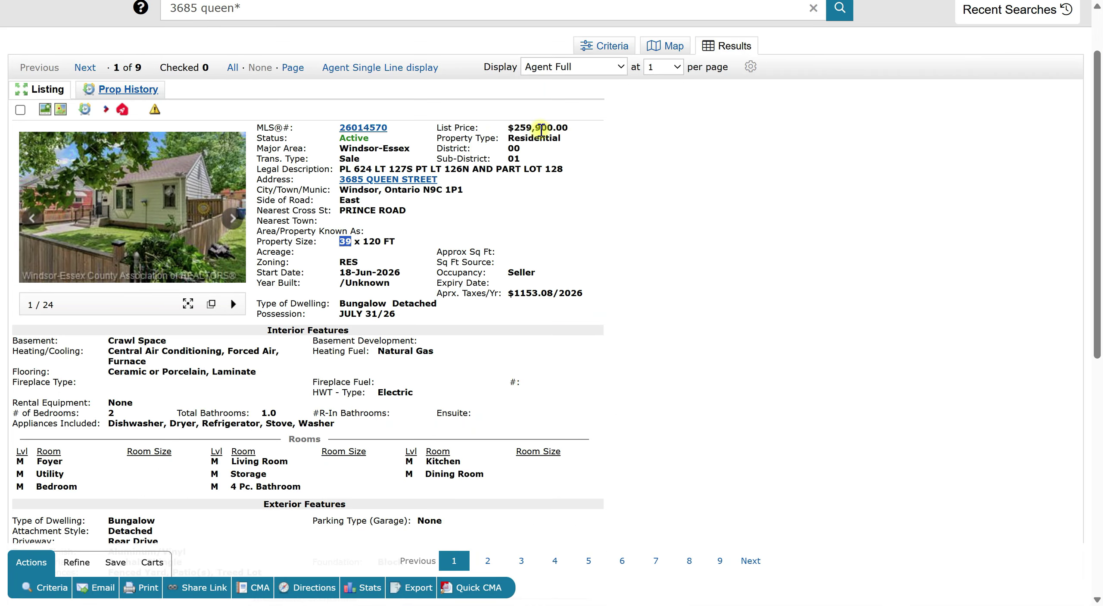
scroll(600, 256, down, 8)
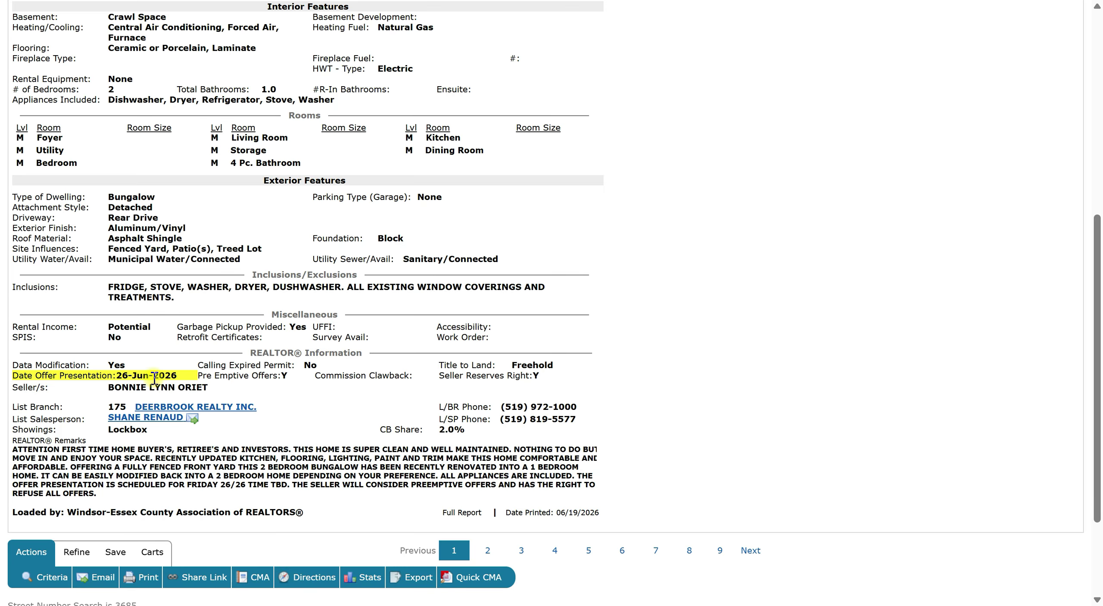
scroll(546, 342, up, 7)
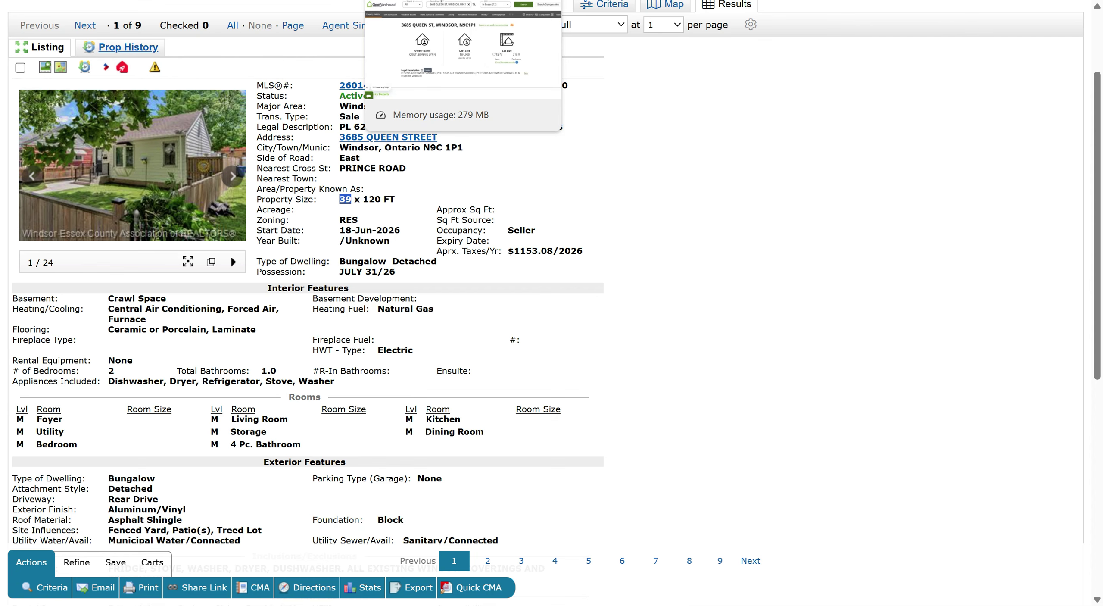
scroll(632, 353, down, 5)
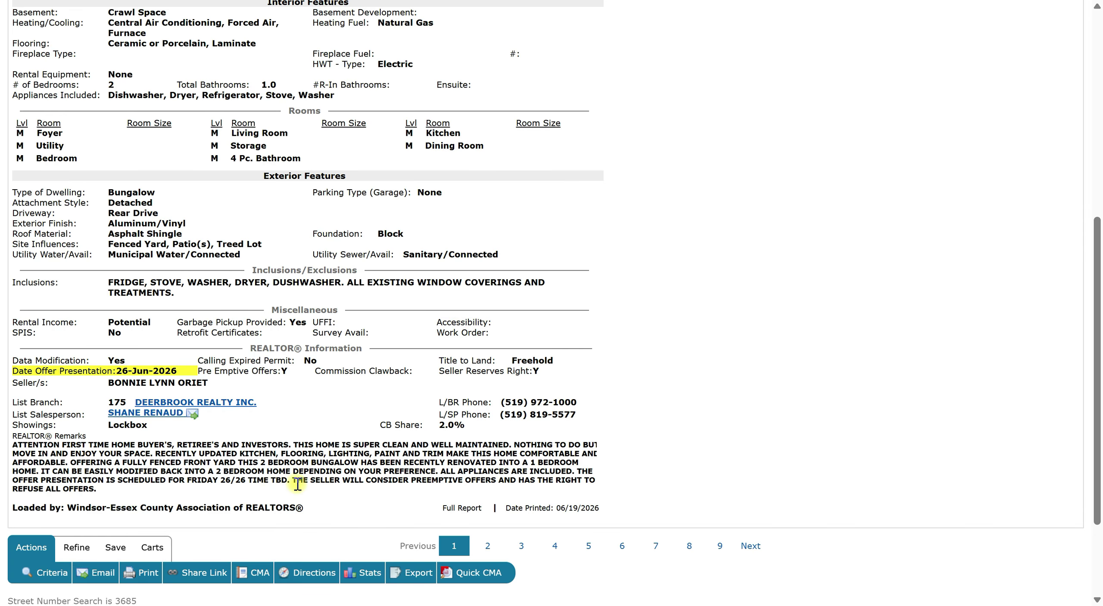
drag(292, 480, 417, 489)
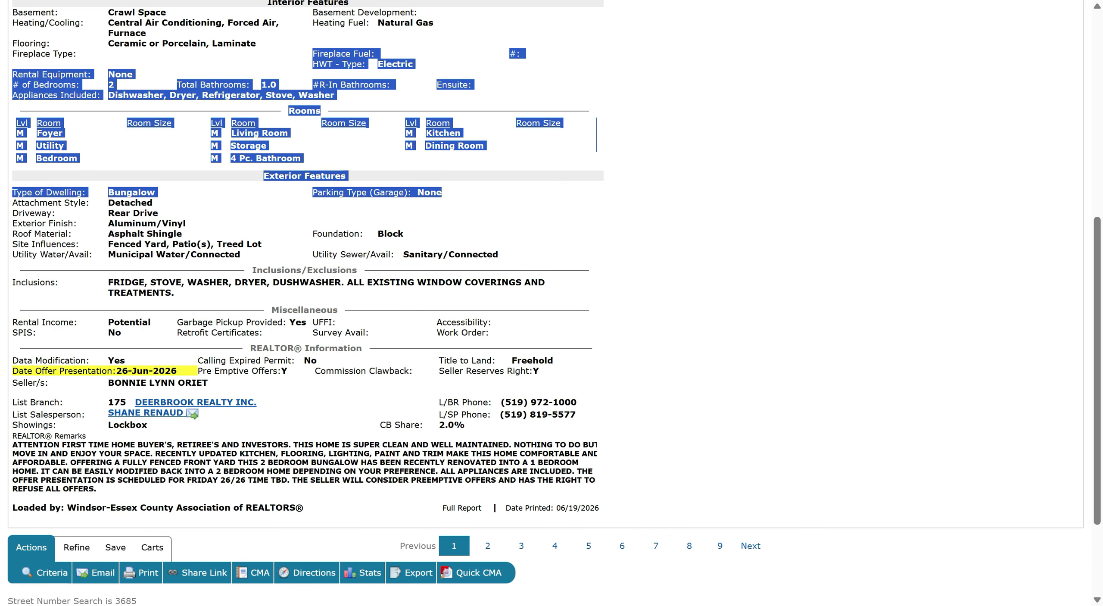
Enter a purchase price of 280,000.00
key(alt+Tab)
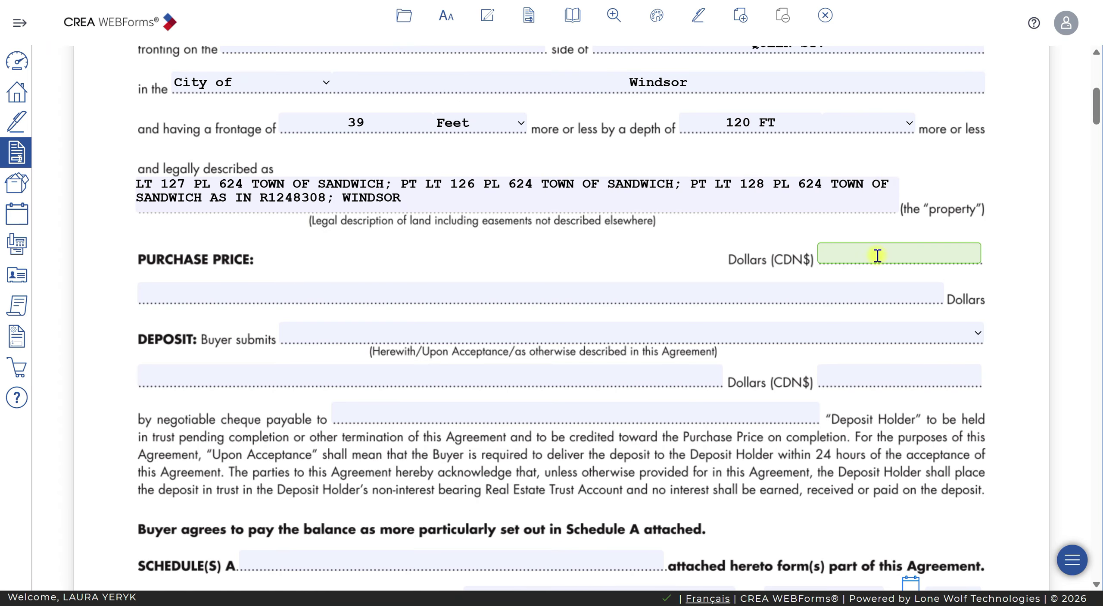
text(280000)
click(910, 233)
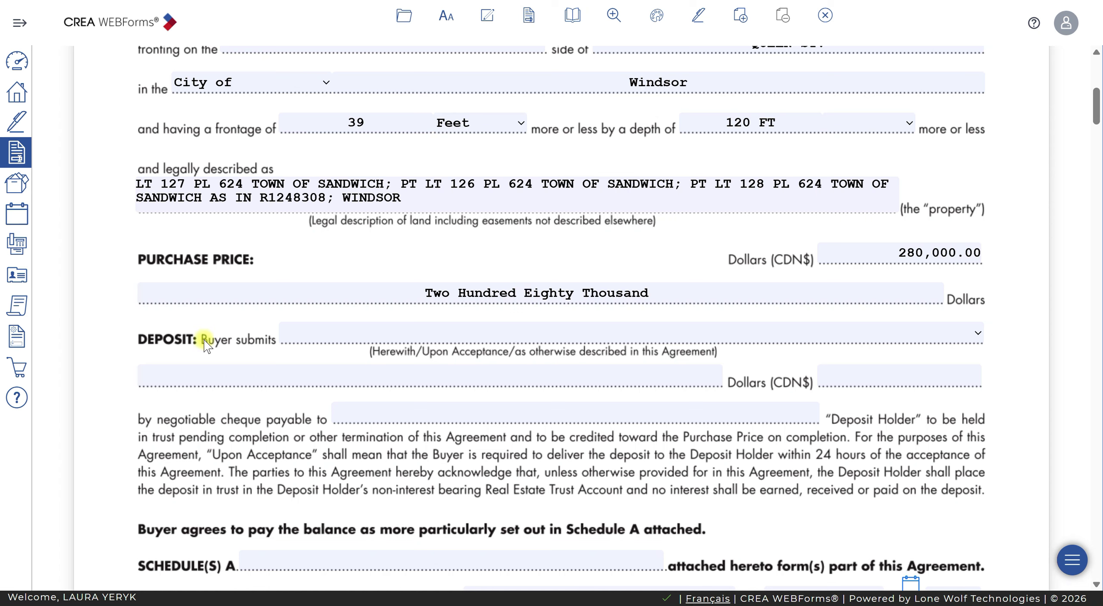
Set the deposit to be submitted 'as otherwise described in this Agreement'
click(424, 336)
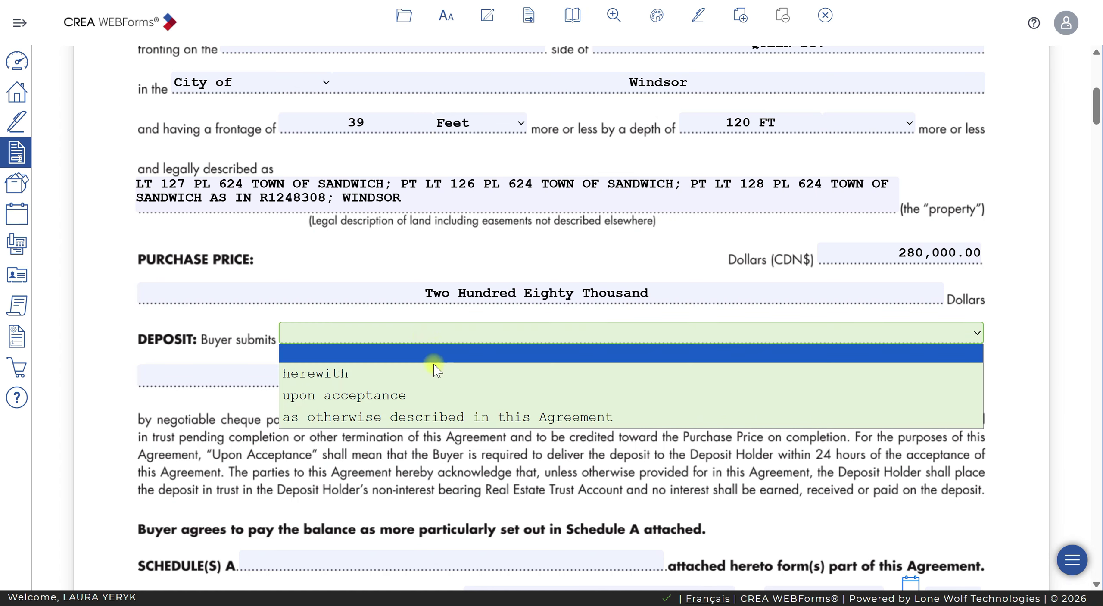
click(382, 398)
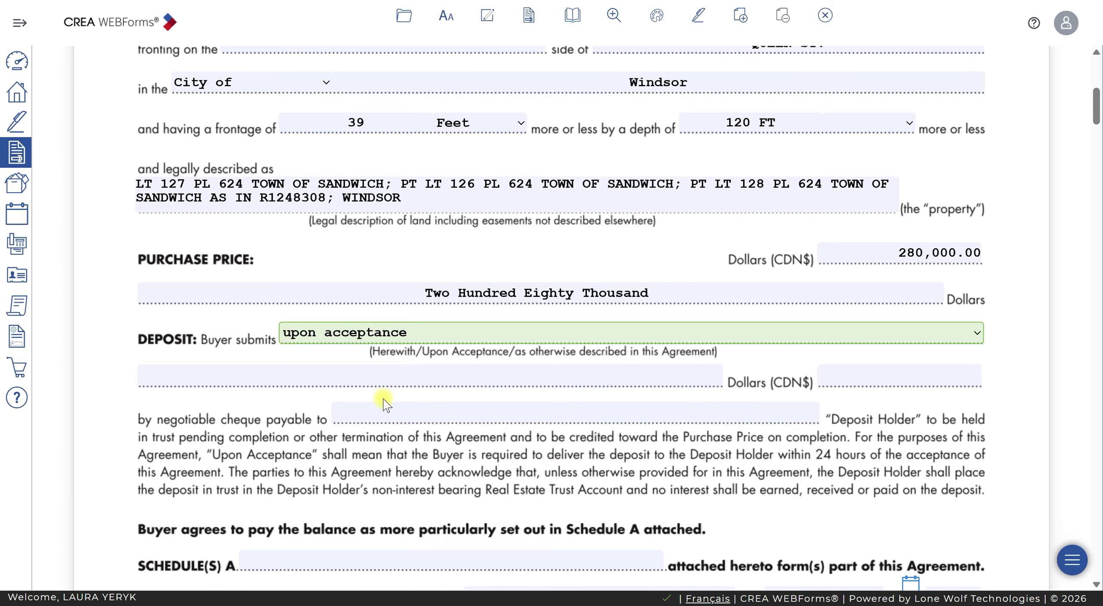
click(442, 334)
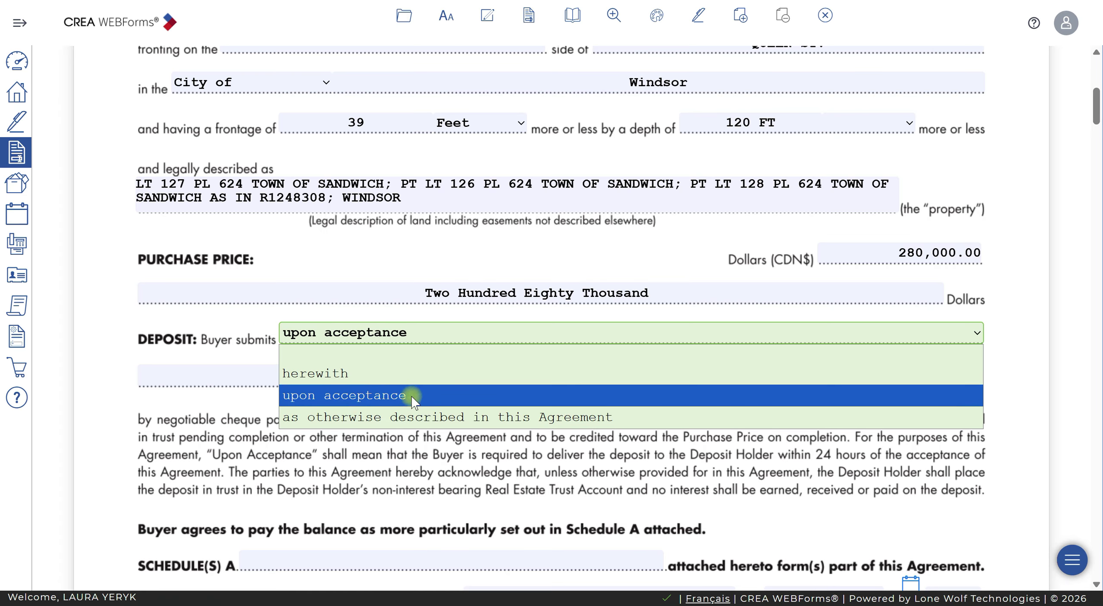
click(517, 417)
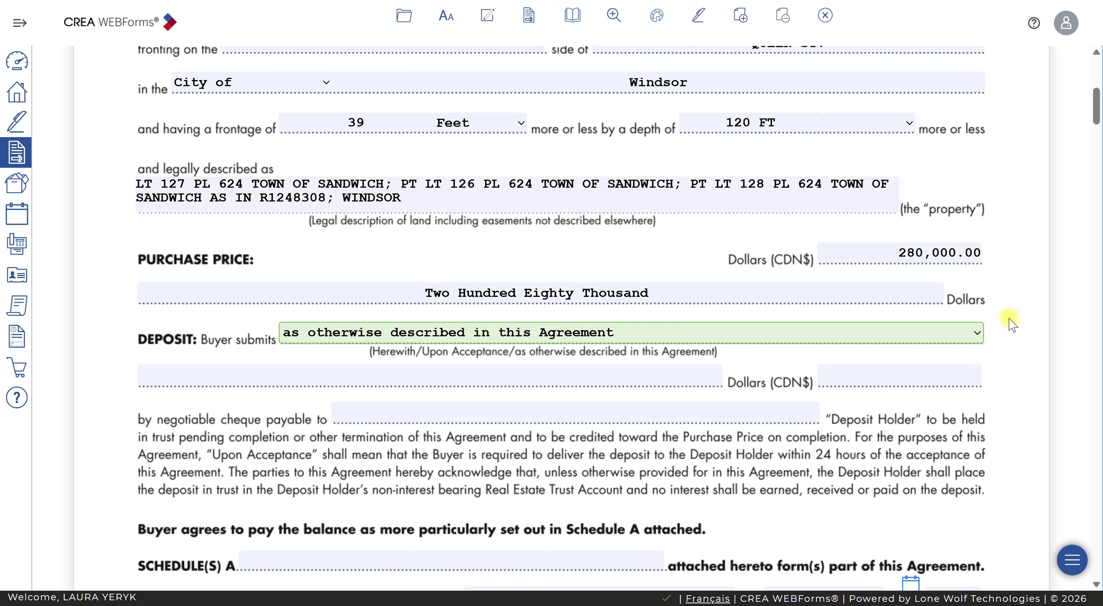
Enter 5,000.00 as the deposit amount
click(877, 375)
text(5000)
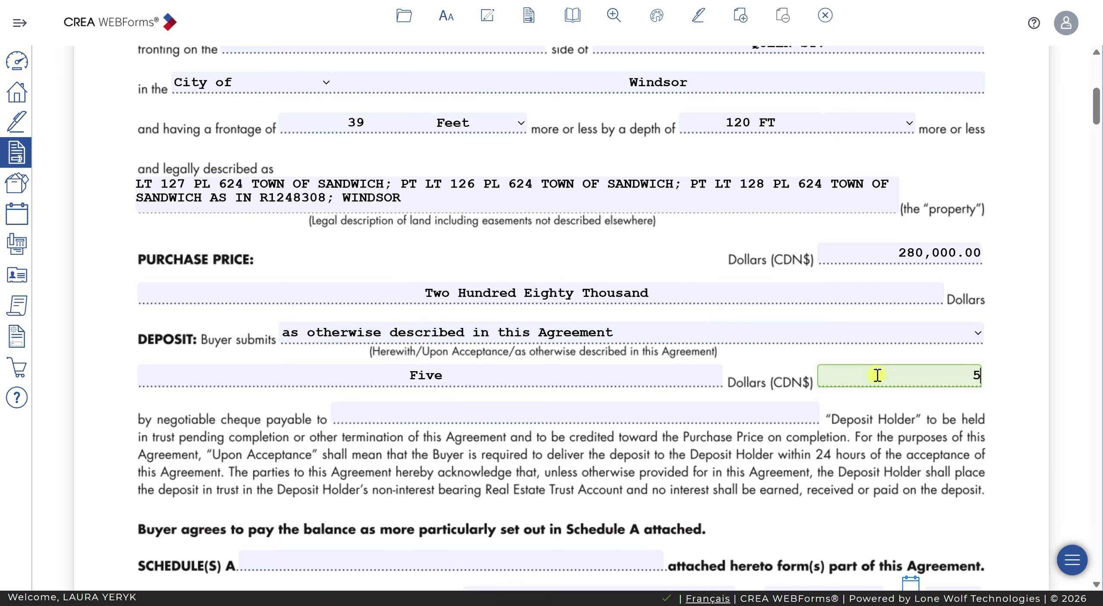
click(977, 401)
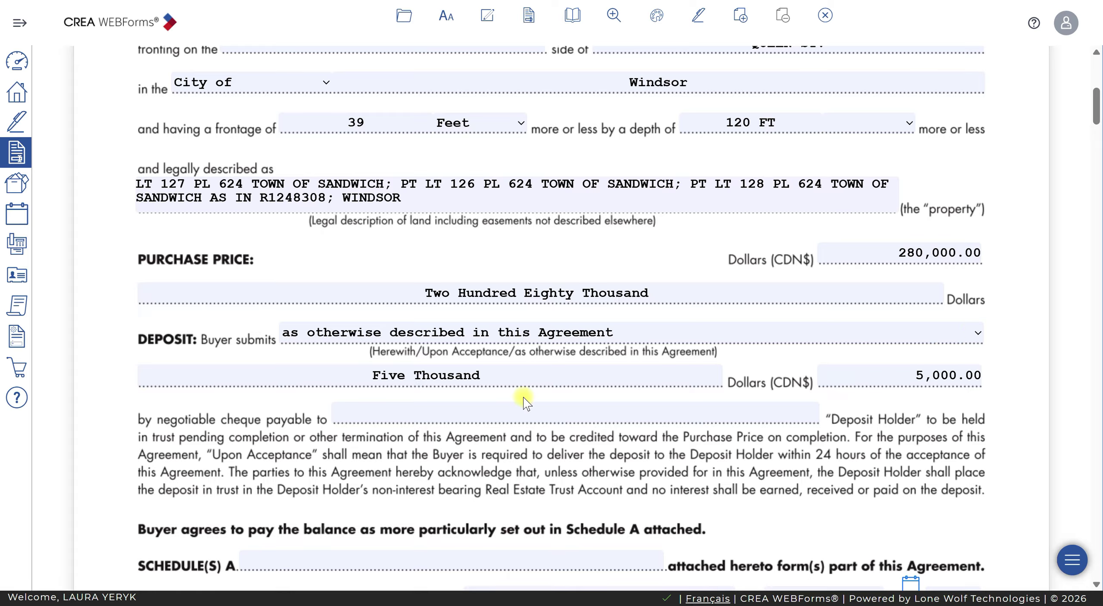
Make the deposit payable to Deerbrook Realty Inc. as Deposit Holder
click(479, 411)
text(Deerbrook REalt)
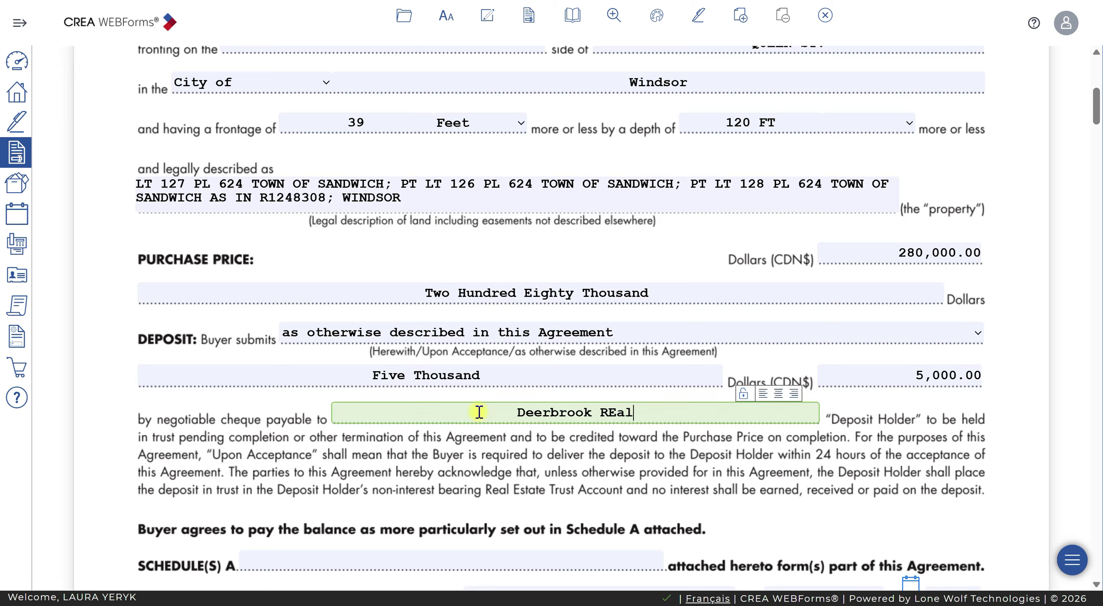
key(BackSpace)
key(BackSpace)
key(BackSpace)
key(BackSpace)
text(ealty)
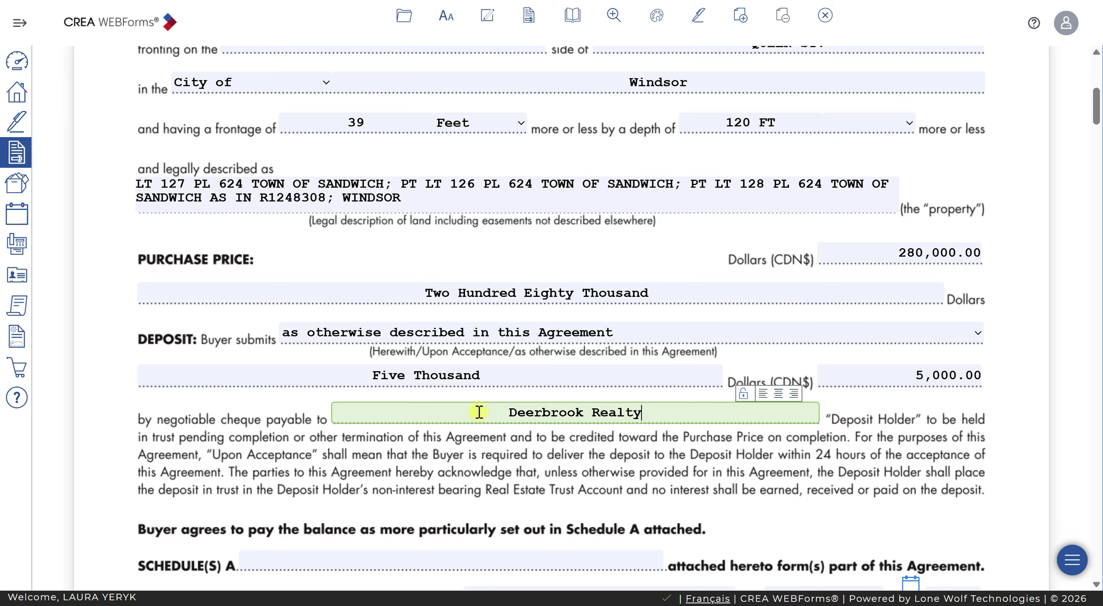
text( Inc.)
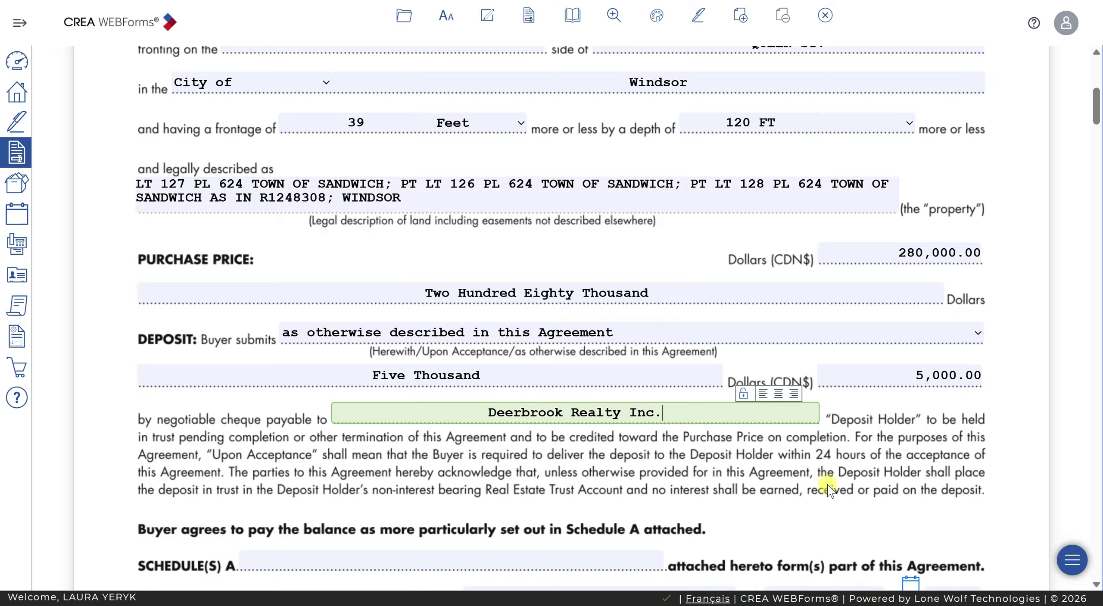
click(837, 444)
click(689, 409)
scroll(698, 407, down, 5)
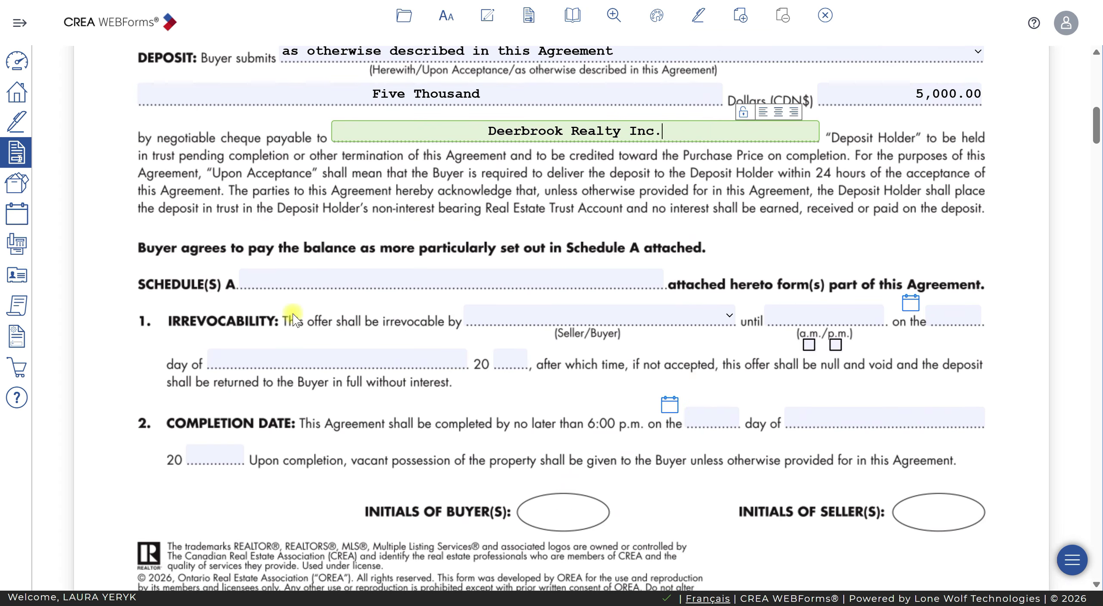
click(250, 284)
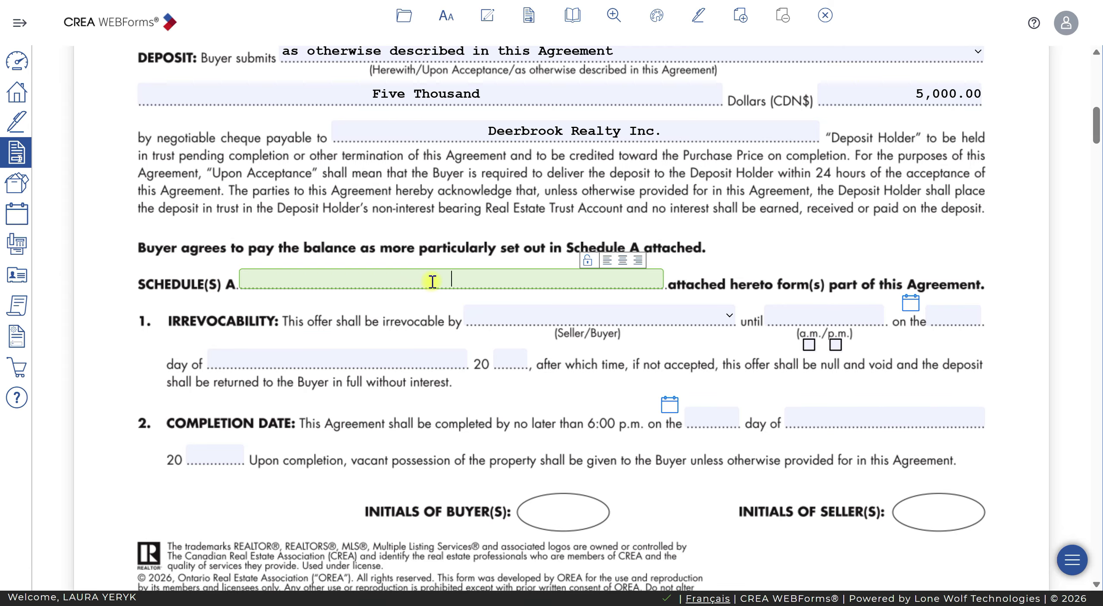
key(alt+Tab)
scroll(173, 259, up, 10)
Make the offer irrevocable by the Buyer until 8 p.m. on June 20, 2026
click(548, 318)
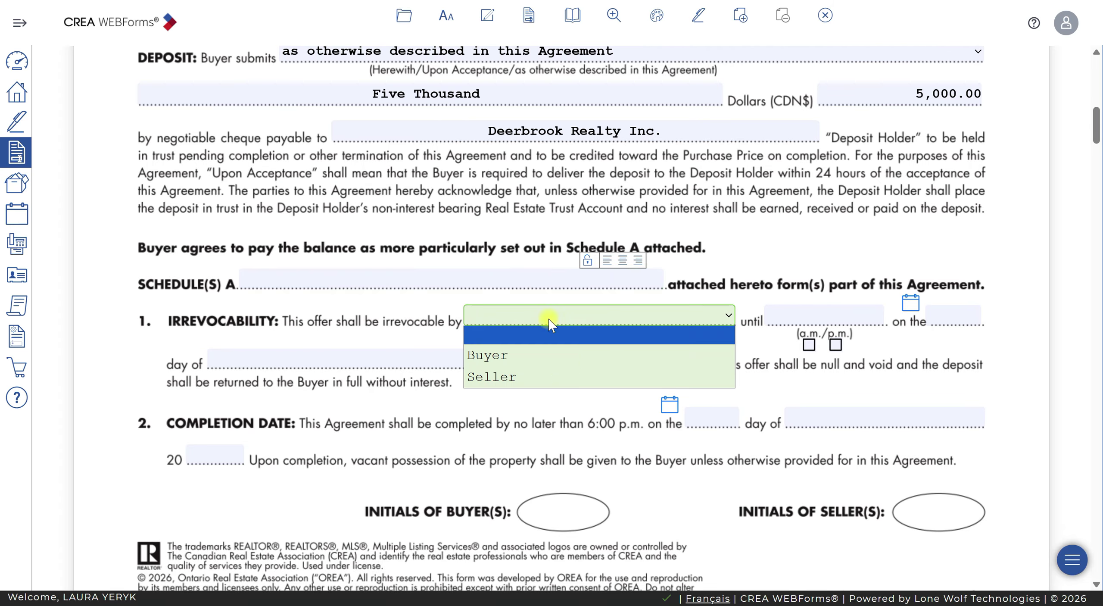
click(576, 356)
click(824, 314)
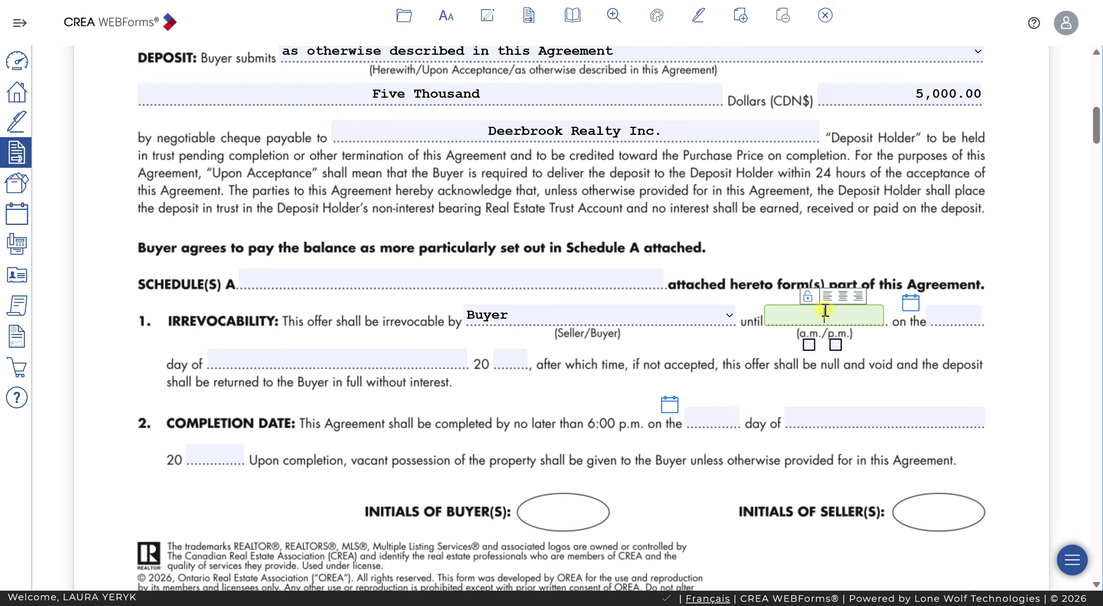
text(8)
click(835, 344)
click(910, 303)
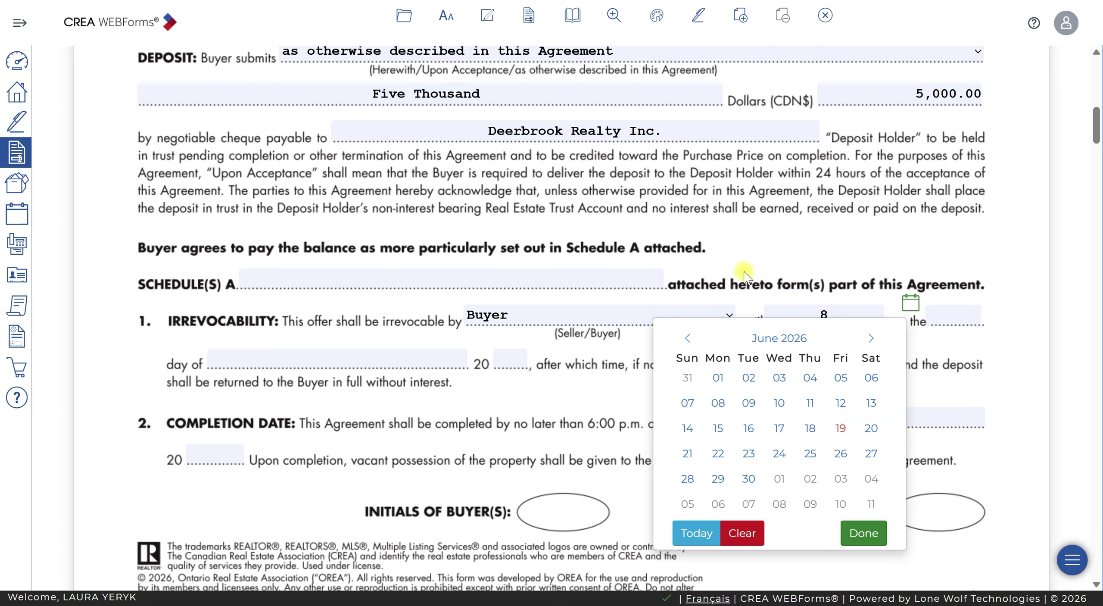
click(871, 428)
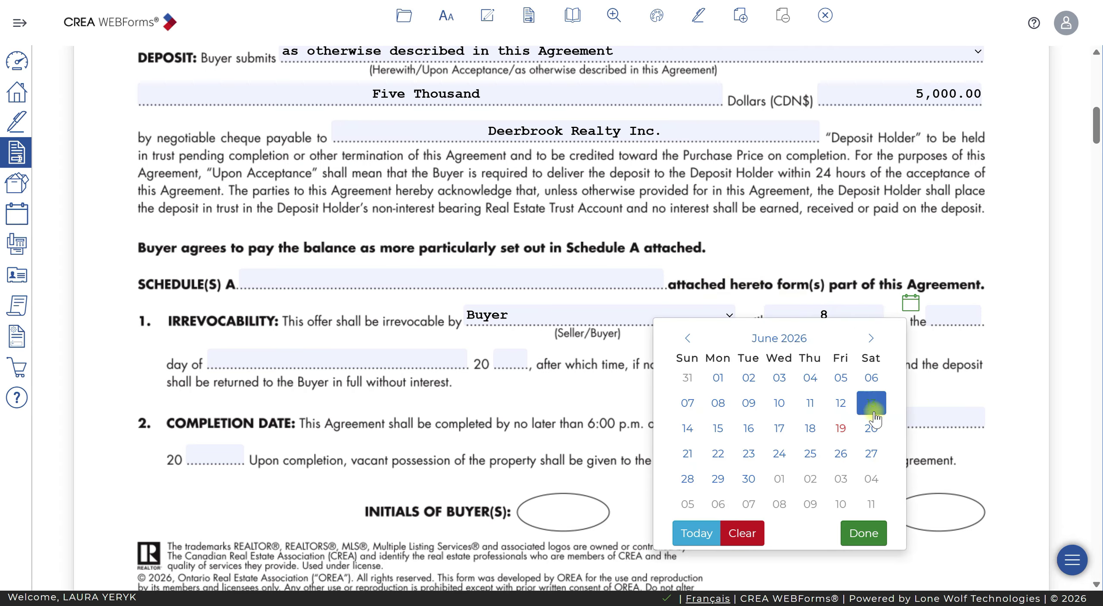
click(855, 317)
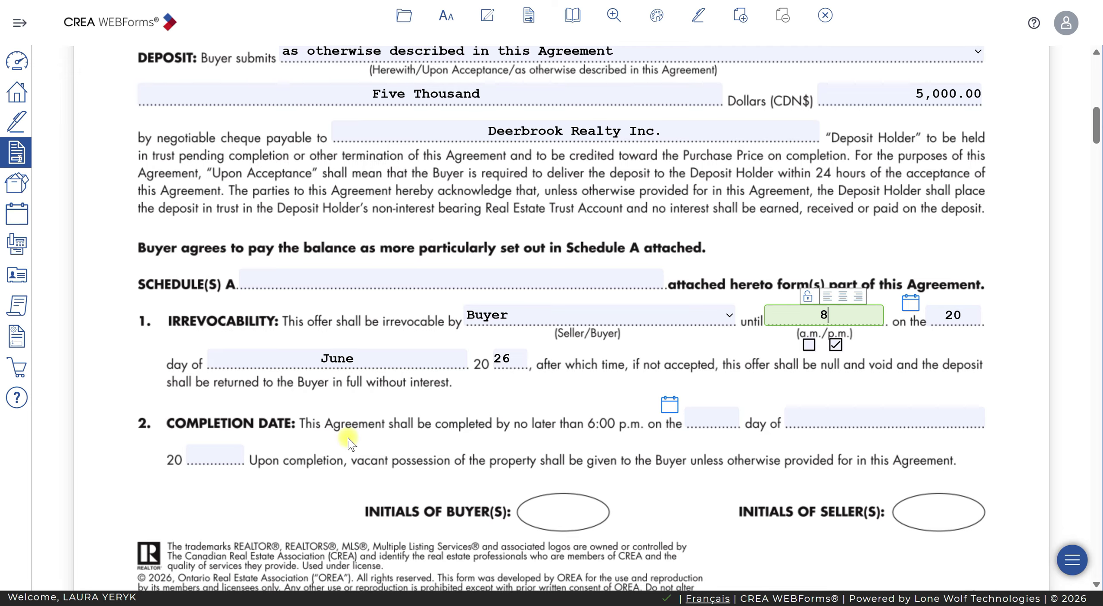
scroll(380, 408, down, 3)
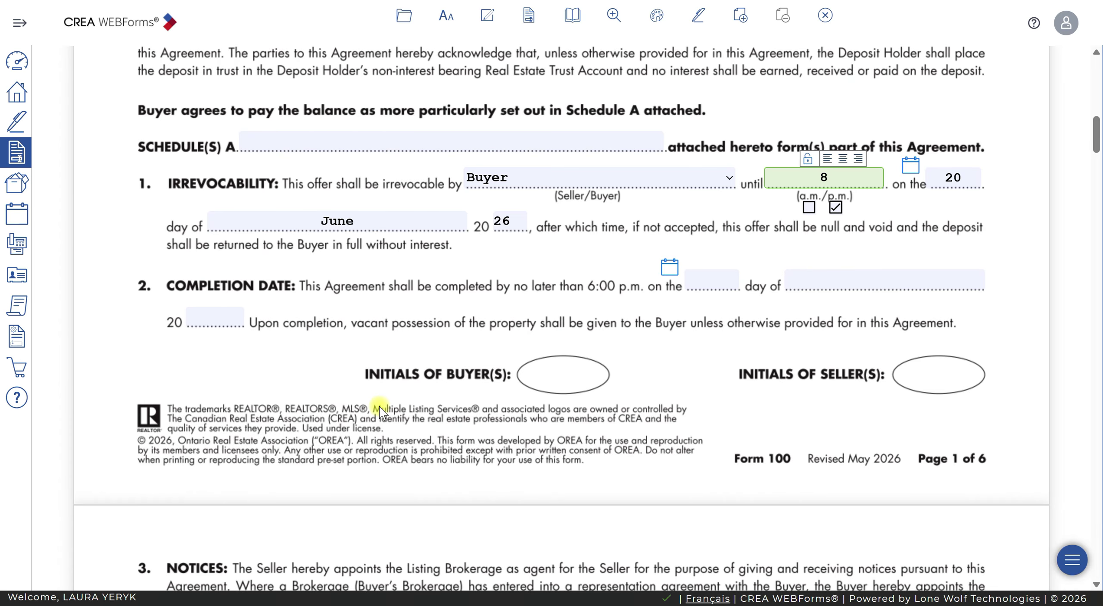
scroll(379, 407, down, 9)
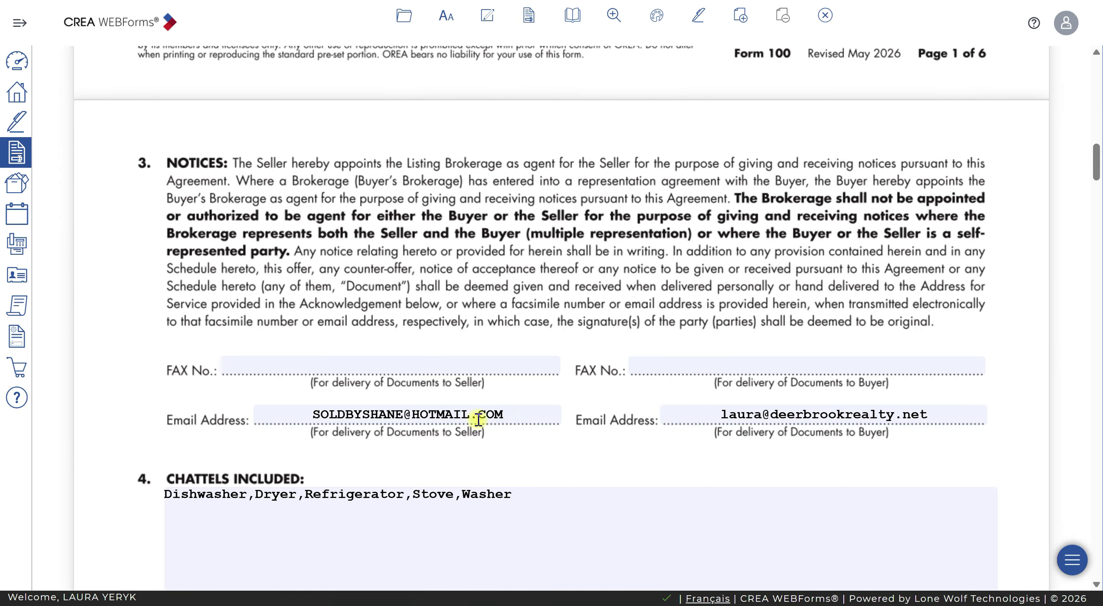
drag(517, 416, 261, 414)
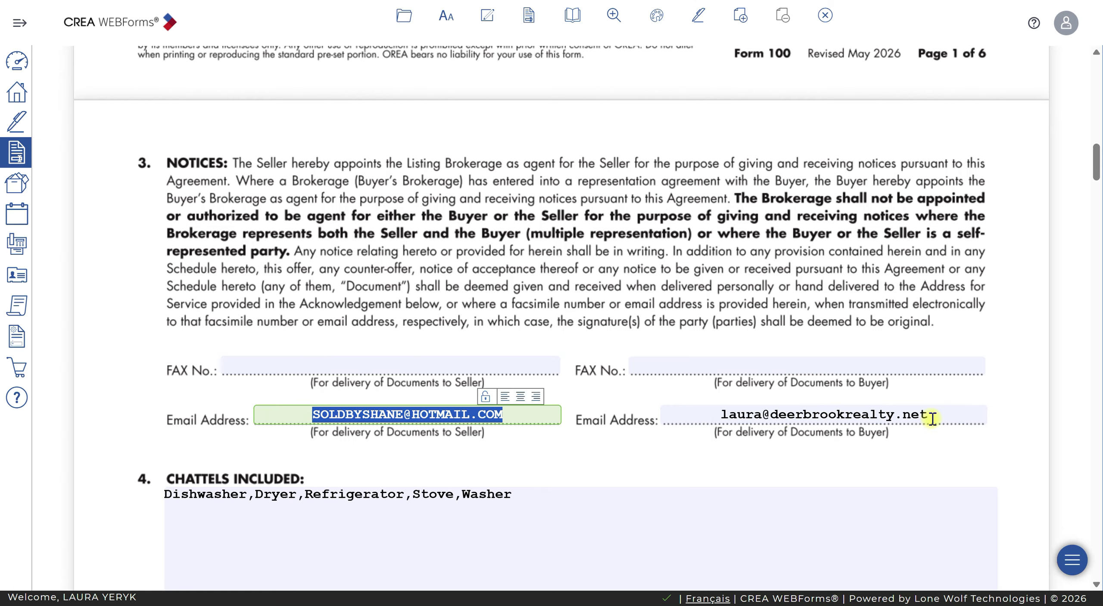
drag(932, 416, 713, 415)
click(993, 439)
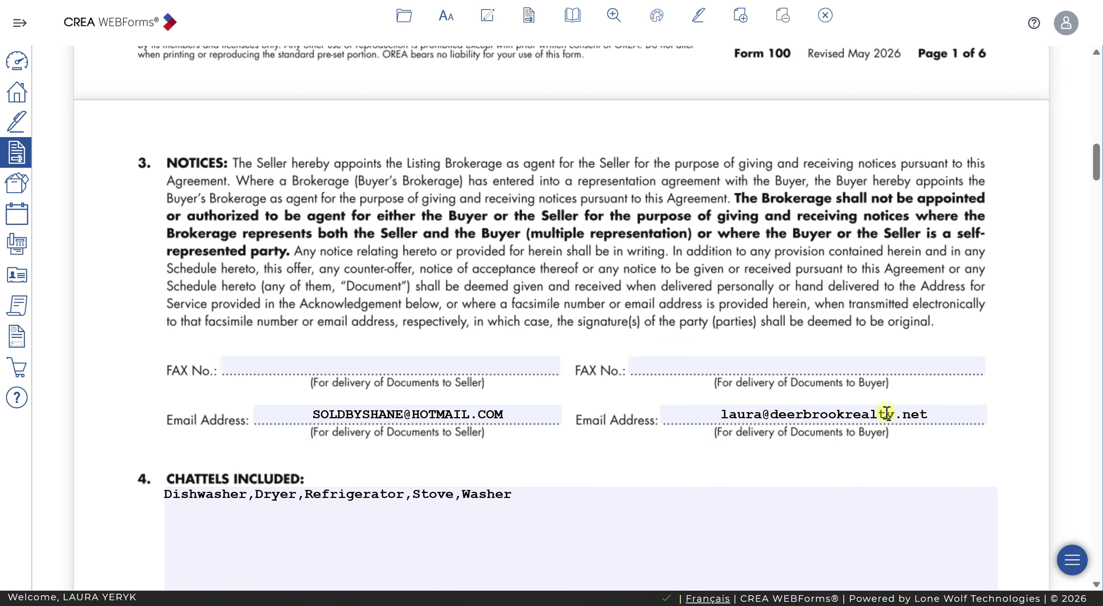
scroll(861, 418, down, 7)
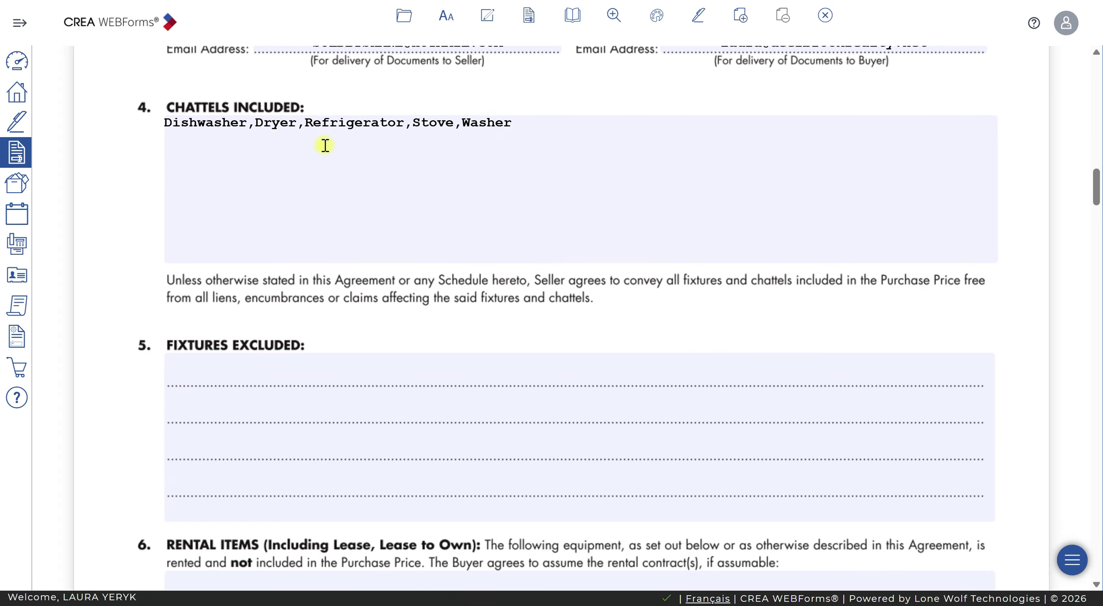
Append Shed and Gazebo after Washer in the Chattels Included list
click(517, 122)
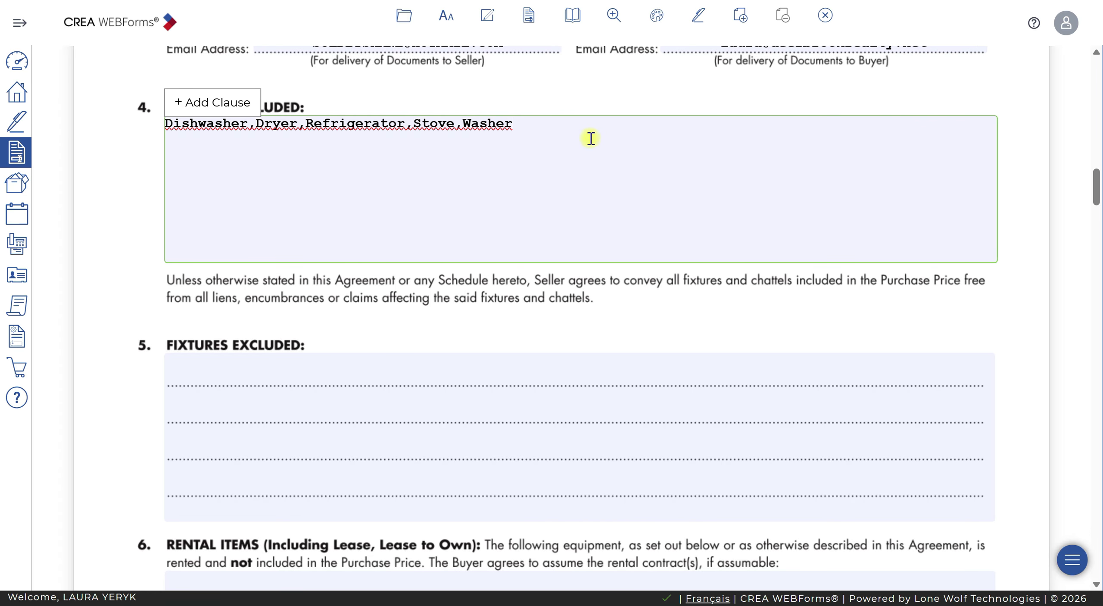
text(, Shed, Gazebo)
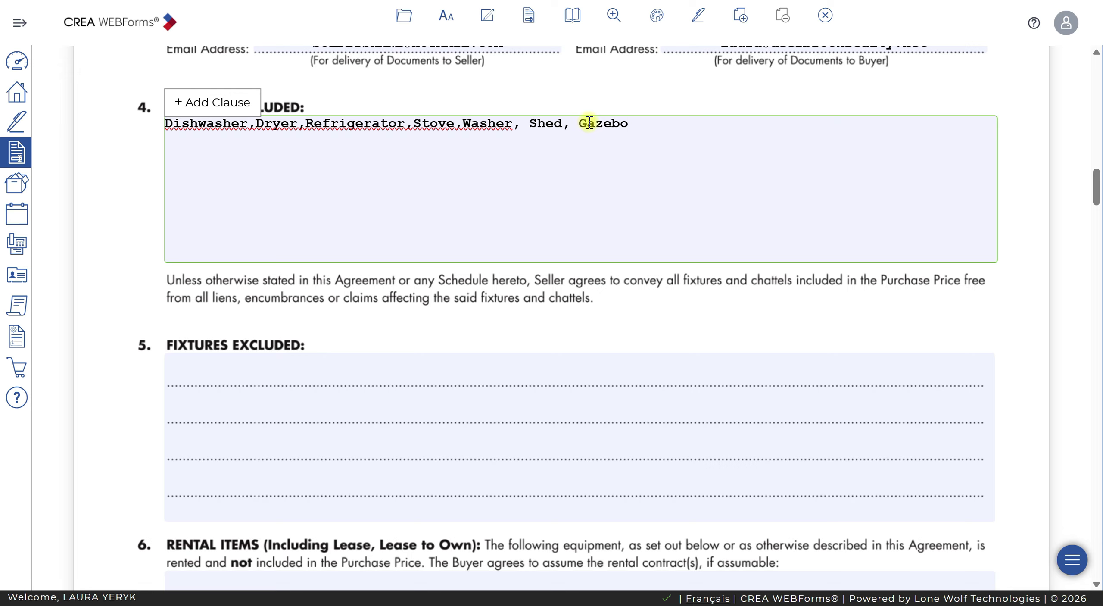
text(,)
click(240, 372)
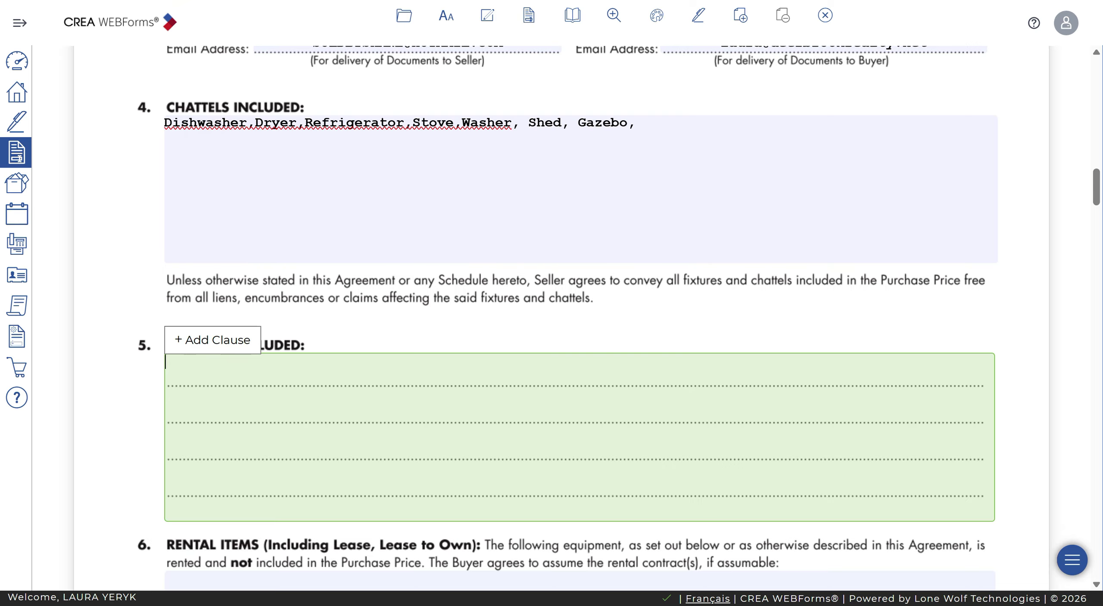
key(alt+Tab)
scroll(654, 364, down, 5)
click(654, 364)
scroll(654, 364, down, 1)
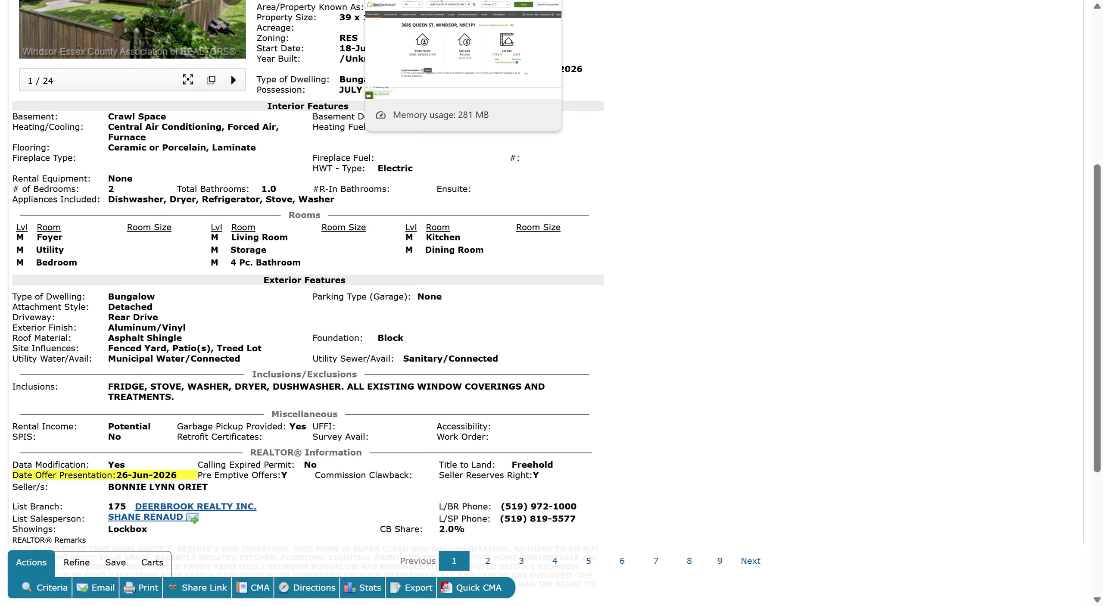
key(ctrl+Tab)
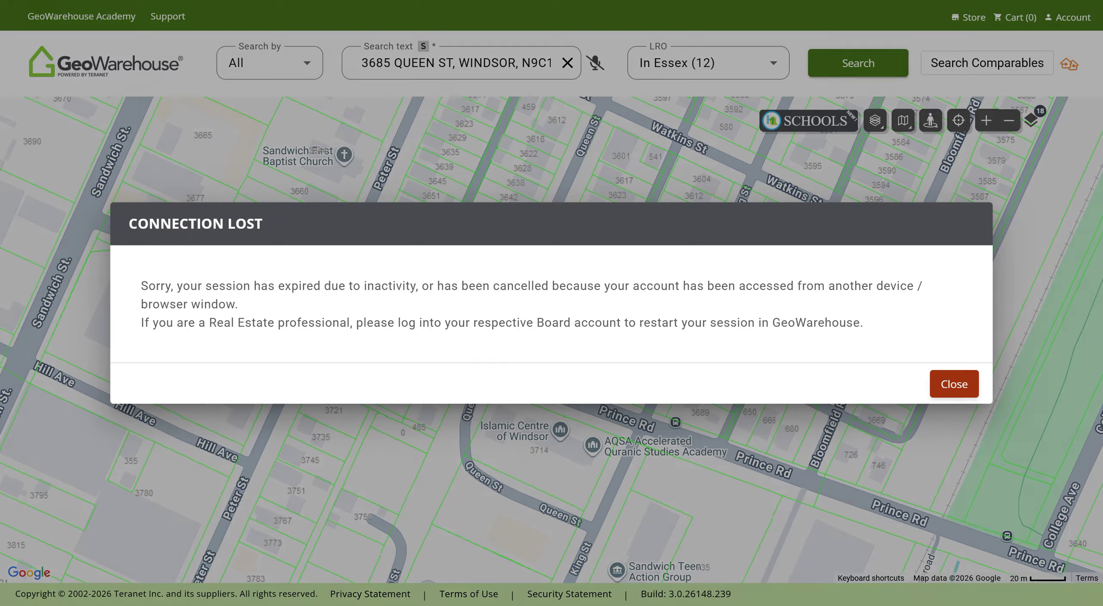
key(ctrl+shift+Tab)
key(alt+Tab)
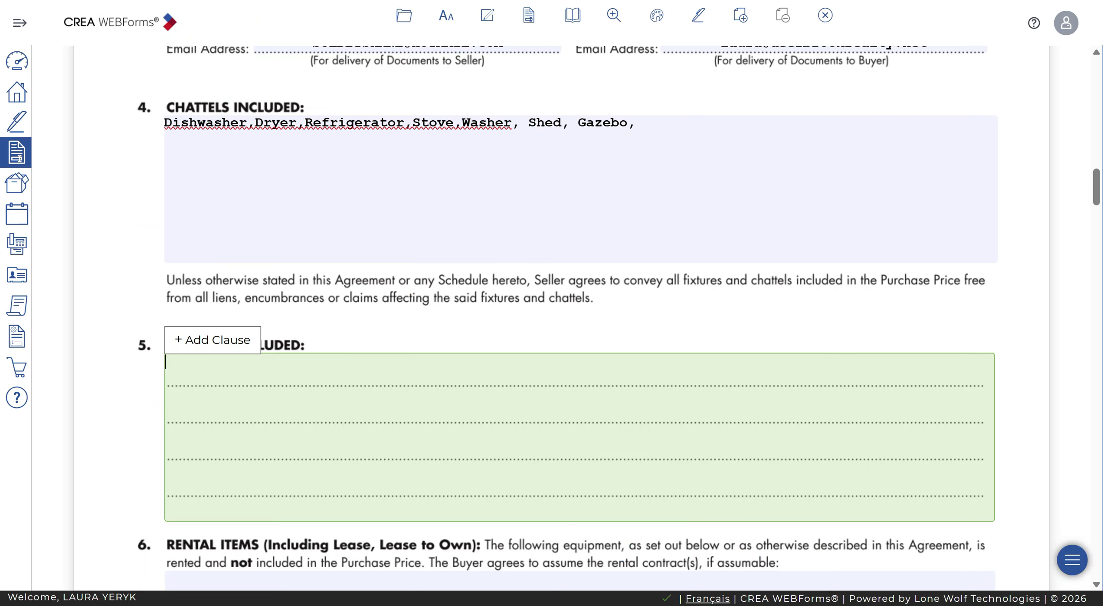
scroll(349, 377, down, 5)
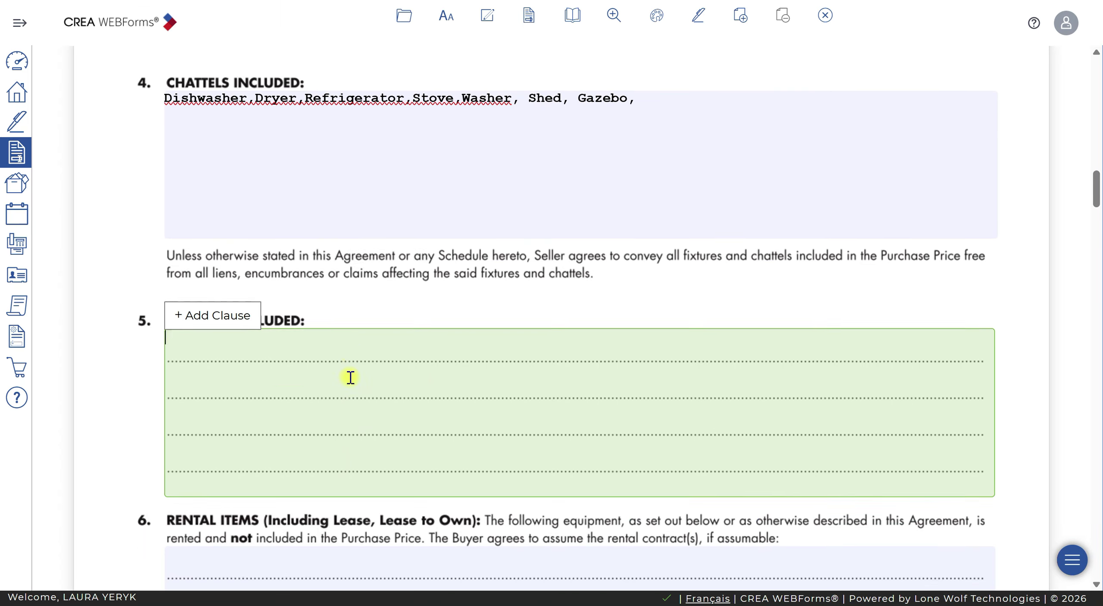
click(343, 364)
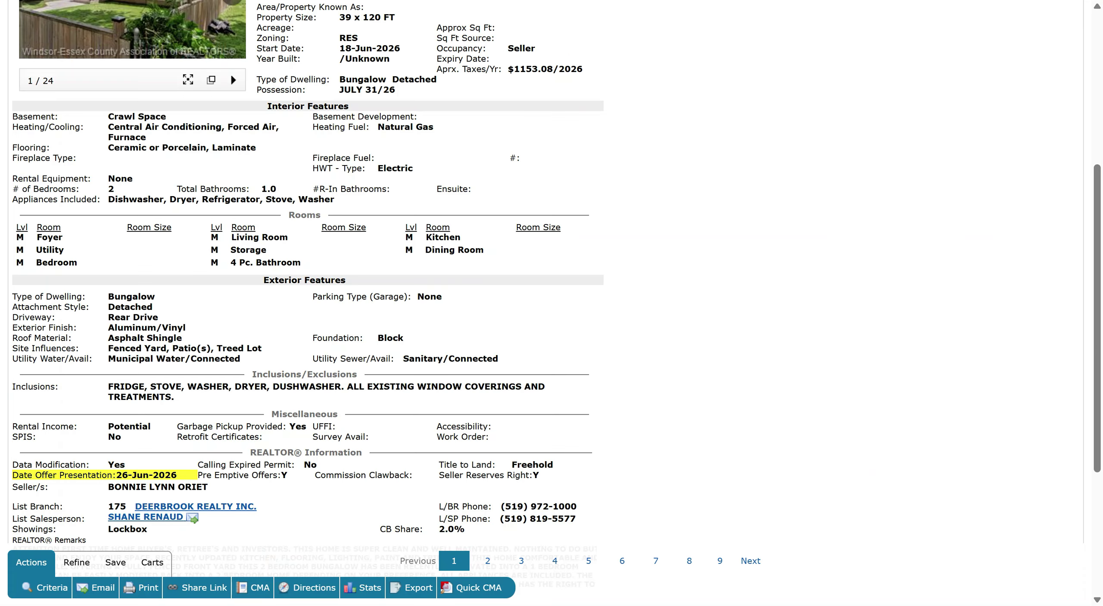
key(alt+Tab)
drag(137, 178, 98, 179)
key(alt+Tab)
text(None)
key(BackSpace)
key(BackSpace)
key(BackSpace)
key(BackSpace)
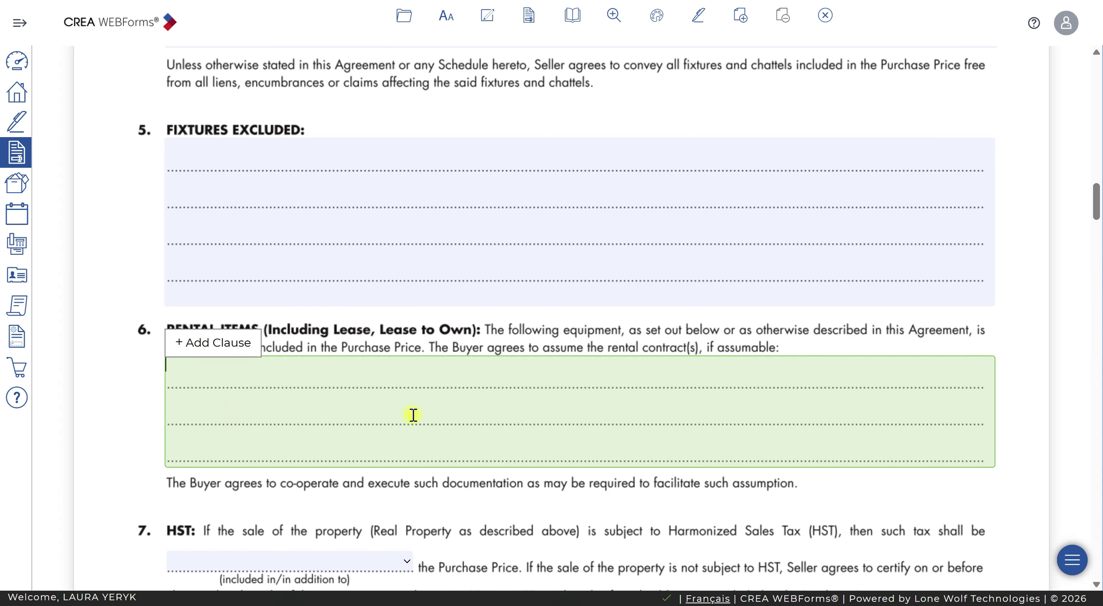
scroll(336, 405, down, 3)
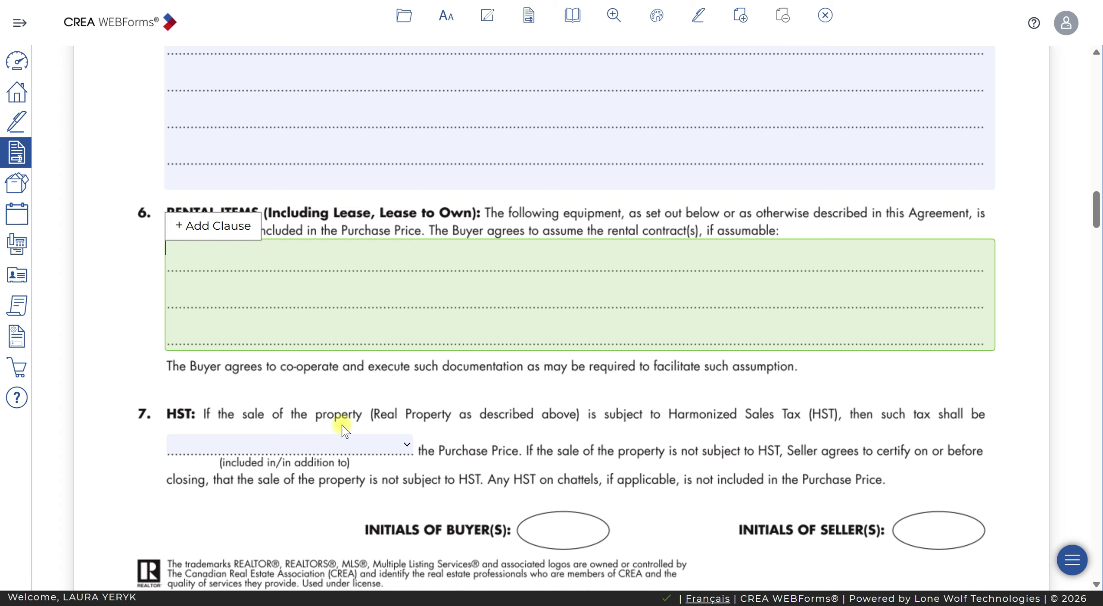
scroll(361, 353, down, 5)
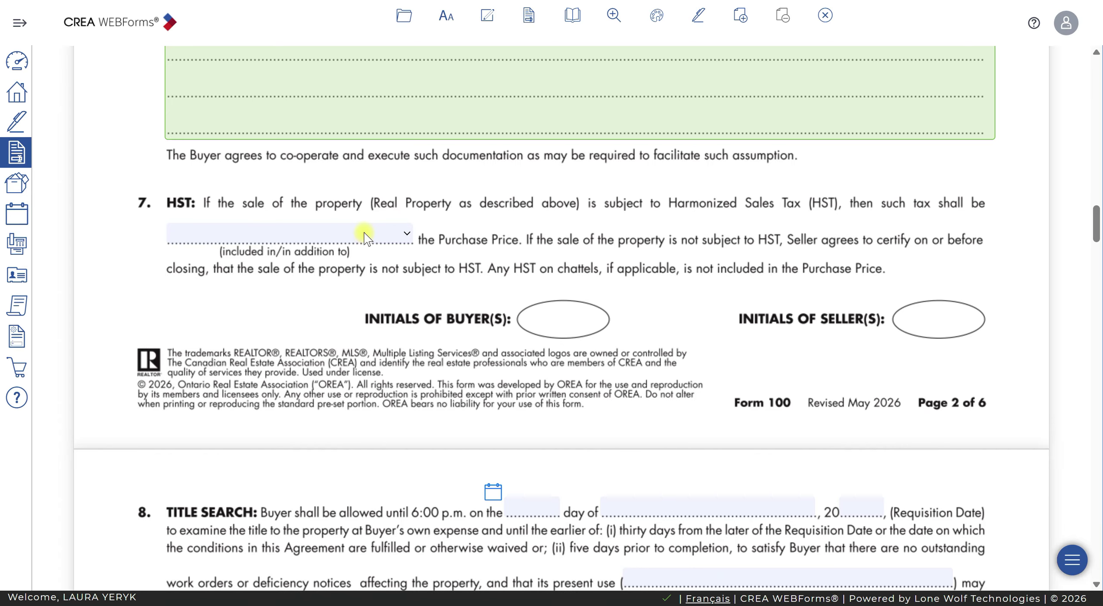
scroll(489, 274, down, 7)
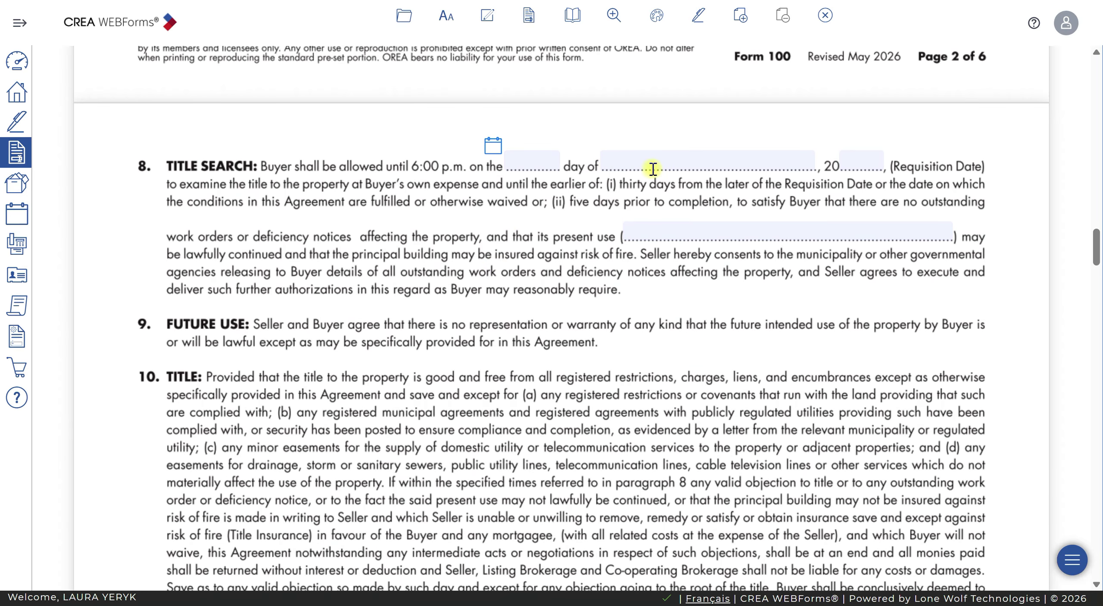
click(667, 168)
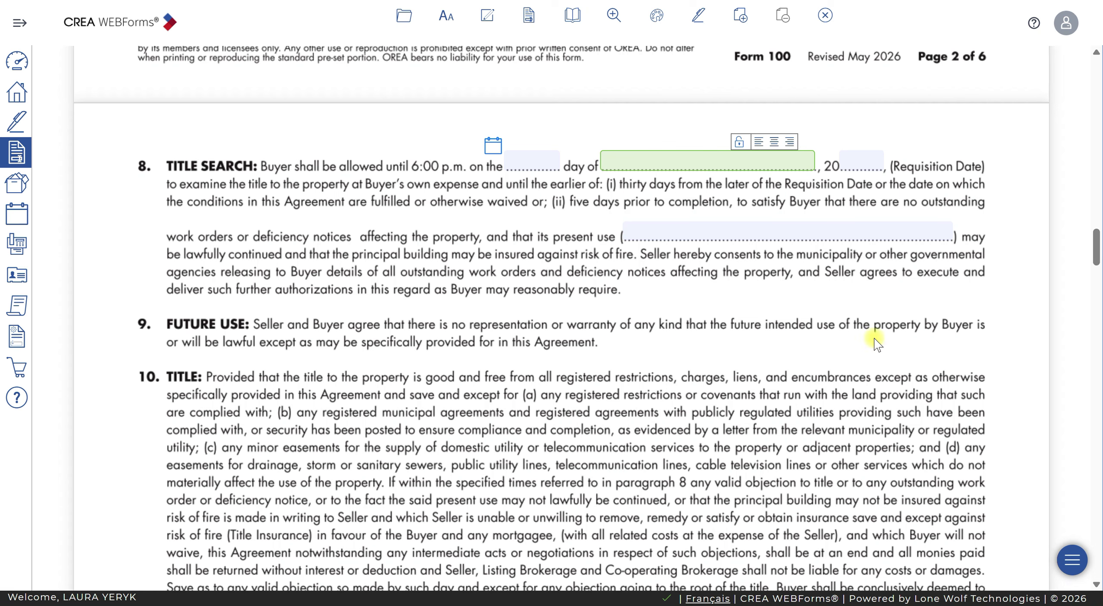
Pick July 31, 2026 as the Title Search requisition date in the calendar
click(746, 238)
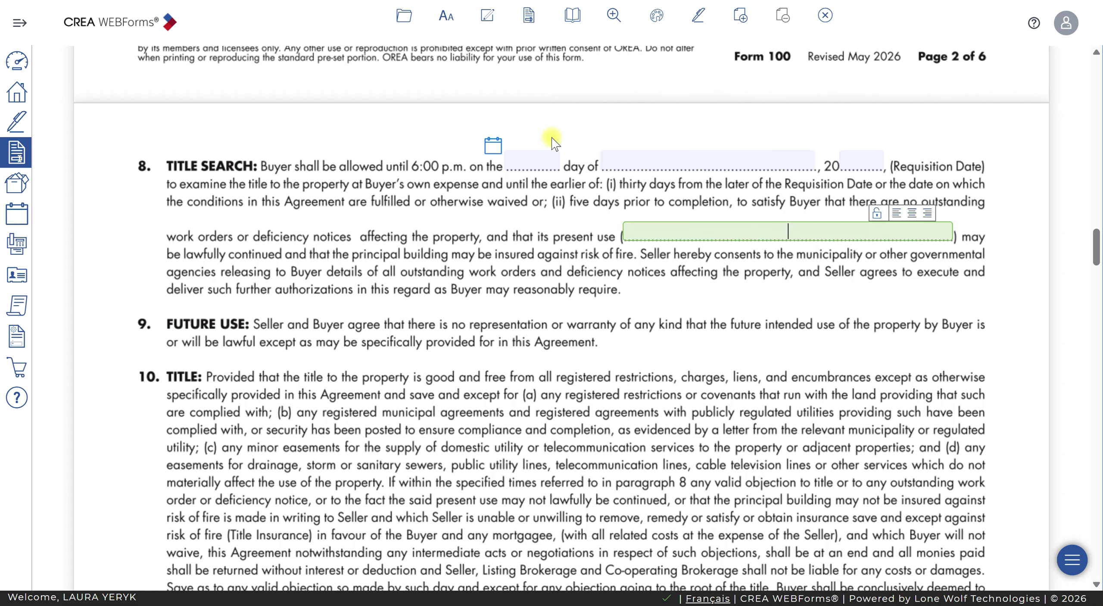
click(493, 145)
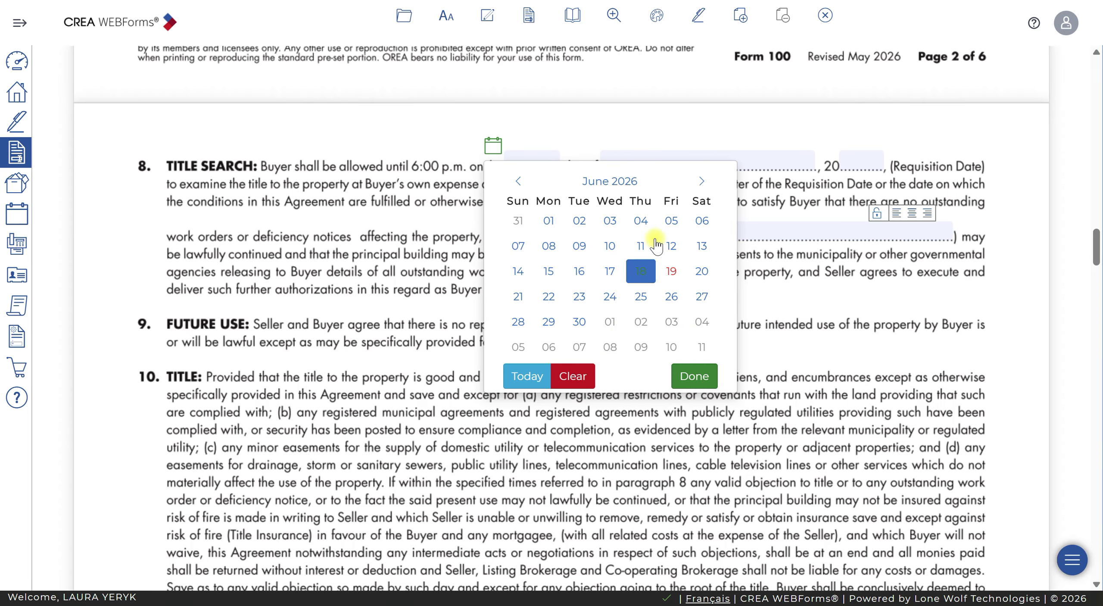
click(518, 181)
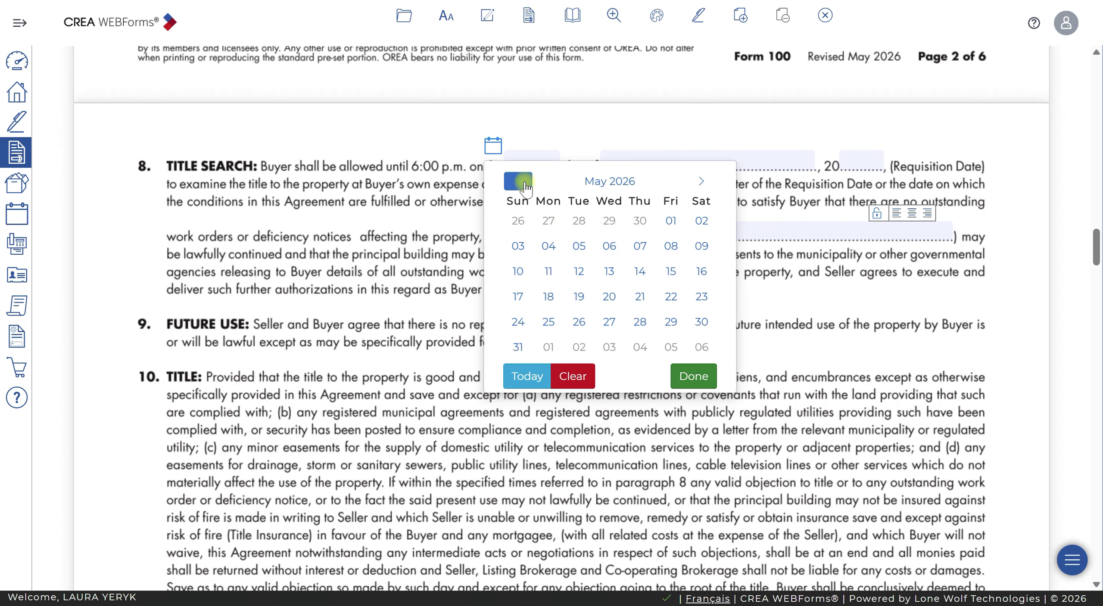
click(702, 181)
click(701, 181)
click(670, 306)
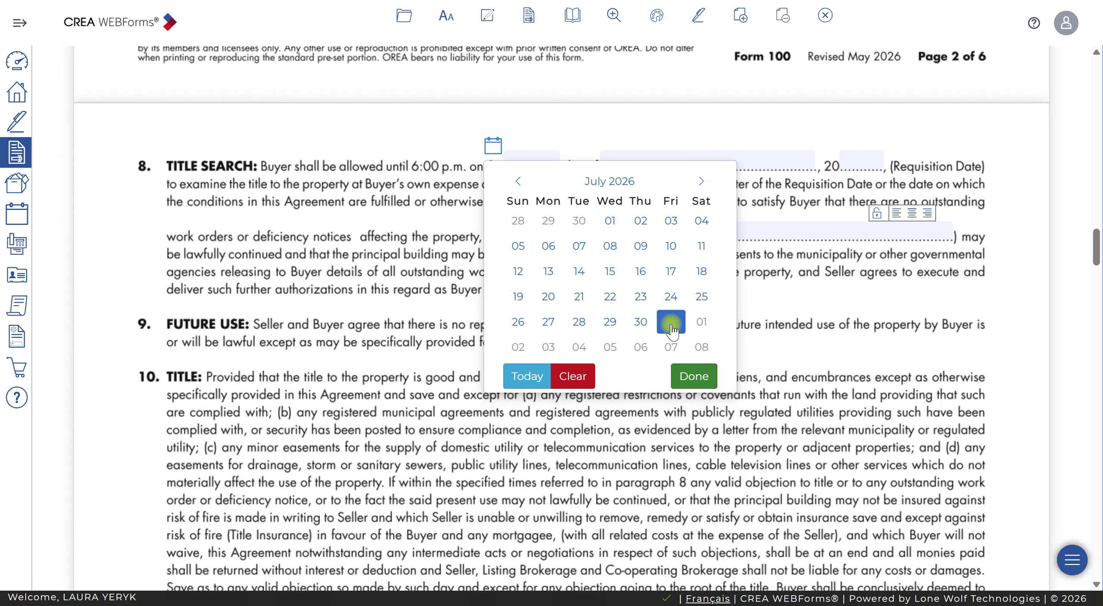
click(671, 321)
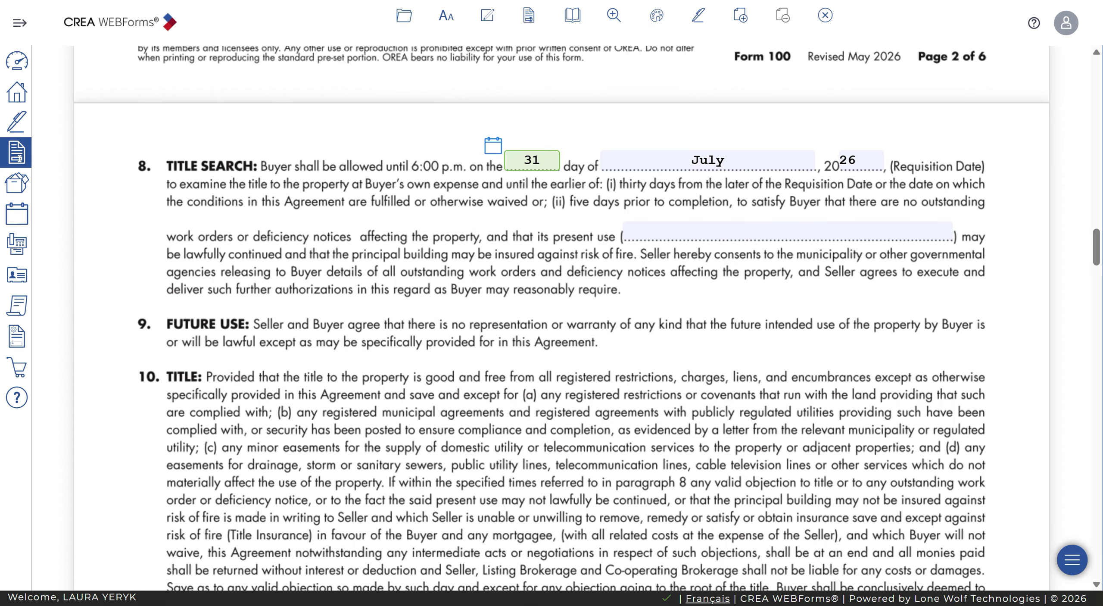
key(alt+Tab)
scroll(172, 199, up, 5)
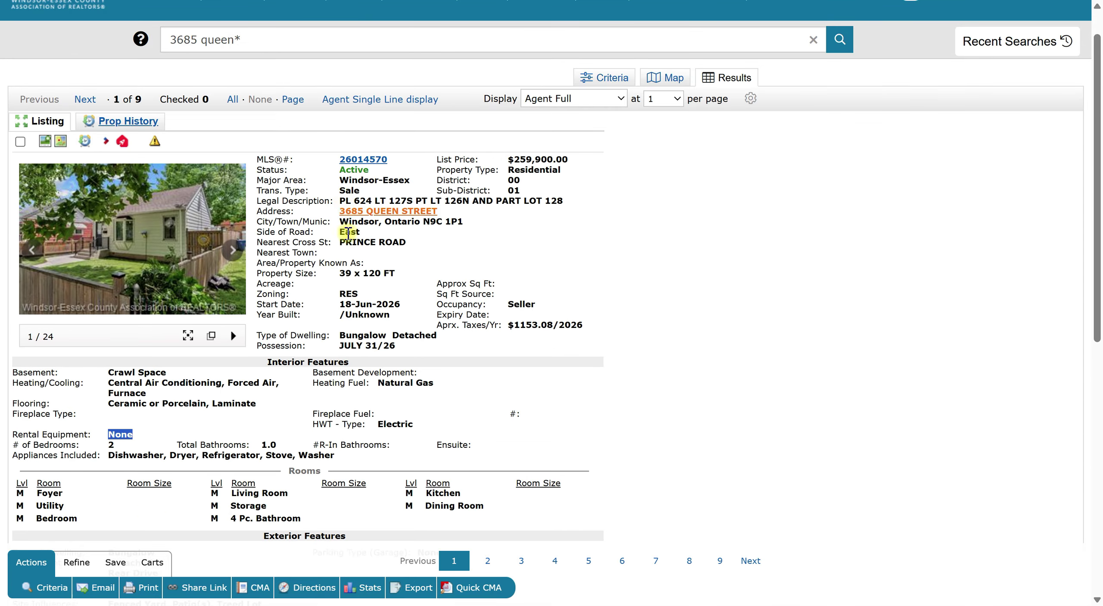
drag(400, 345, 328, 345)
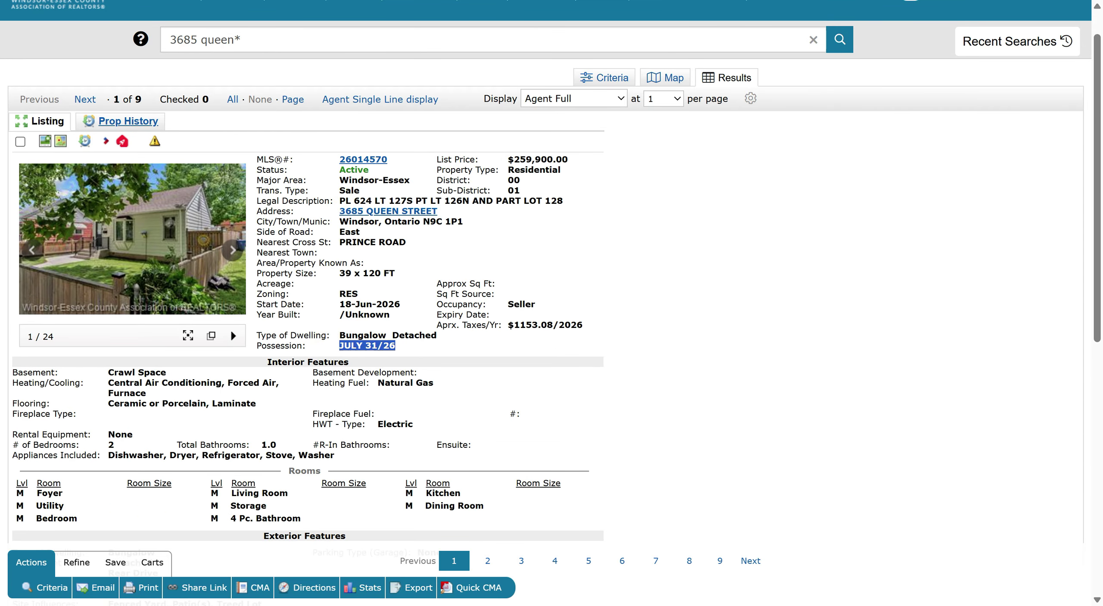
key(alt+Tab)
Re-select July 31 in the Title Search day field and close the calendar
click(499, 160)
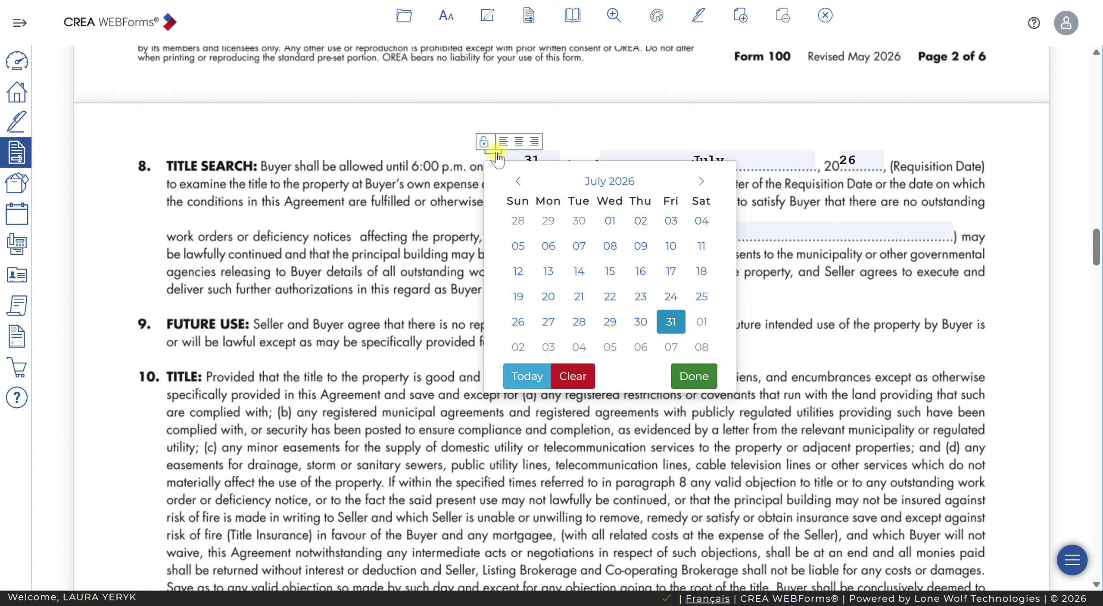
click(675, 330)
click(860, 271)
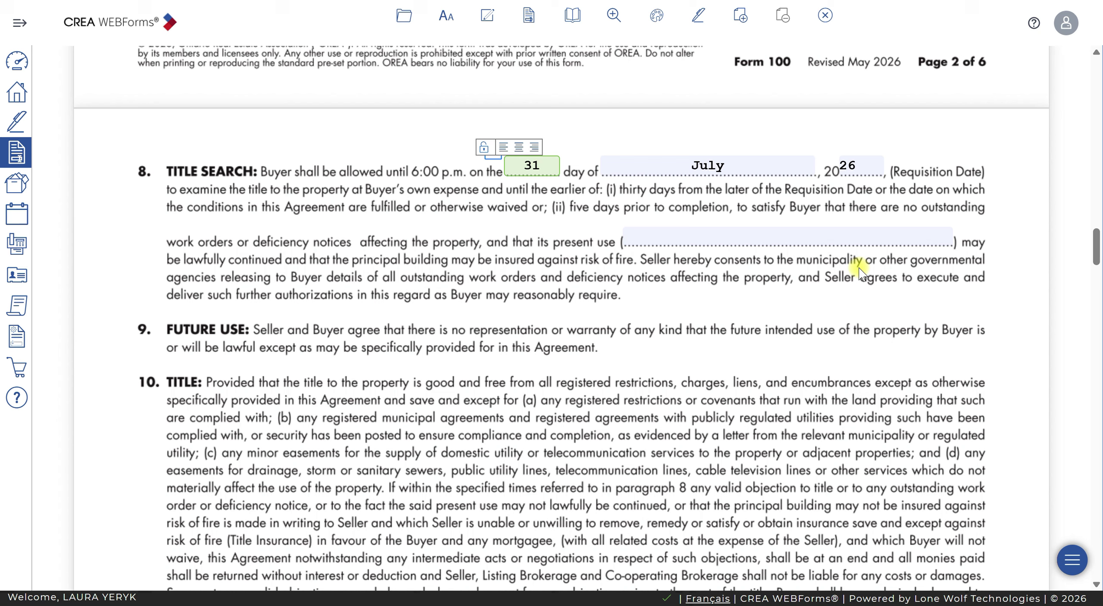
click(505, 165)
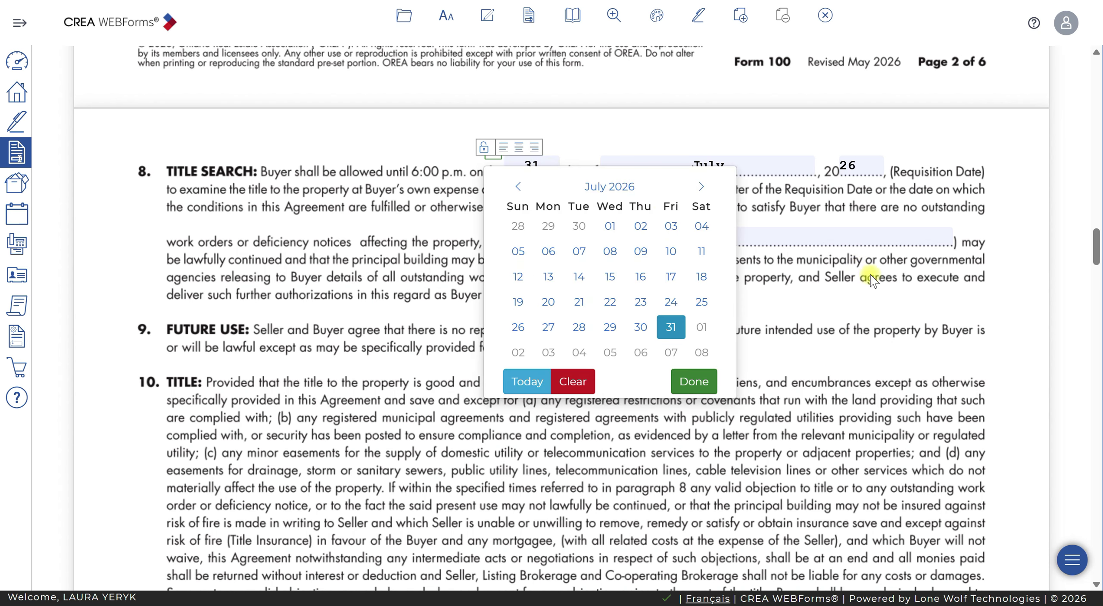
key(Escape)
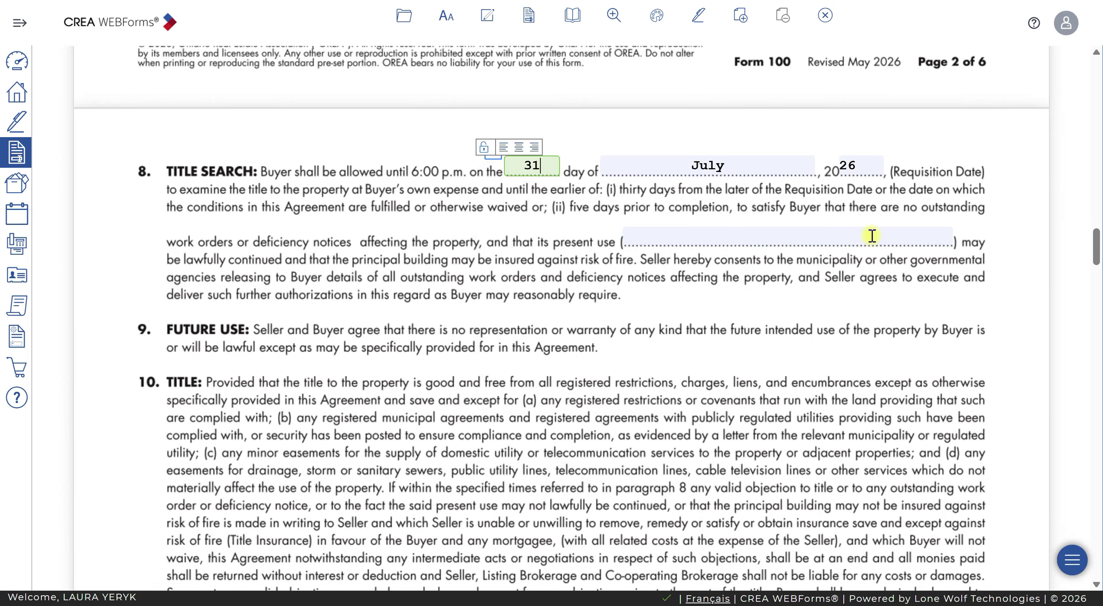
Enter 'single family residential' as the present use in the Title Search clause
click(872, 235)
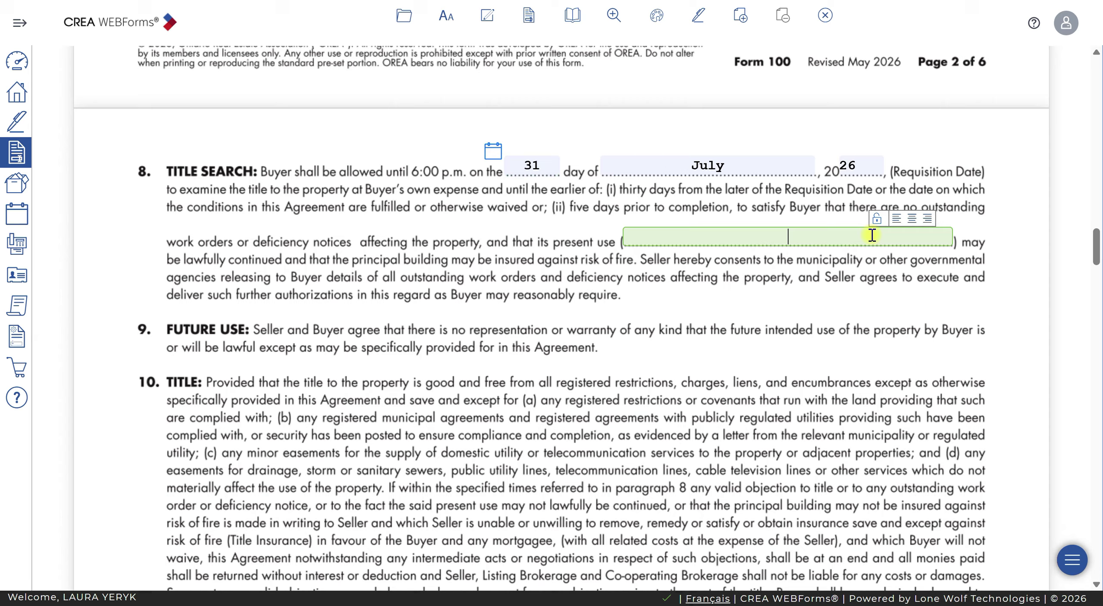
text(single family residentia)
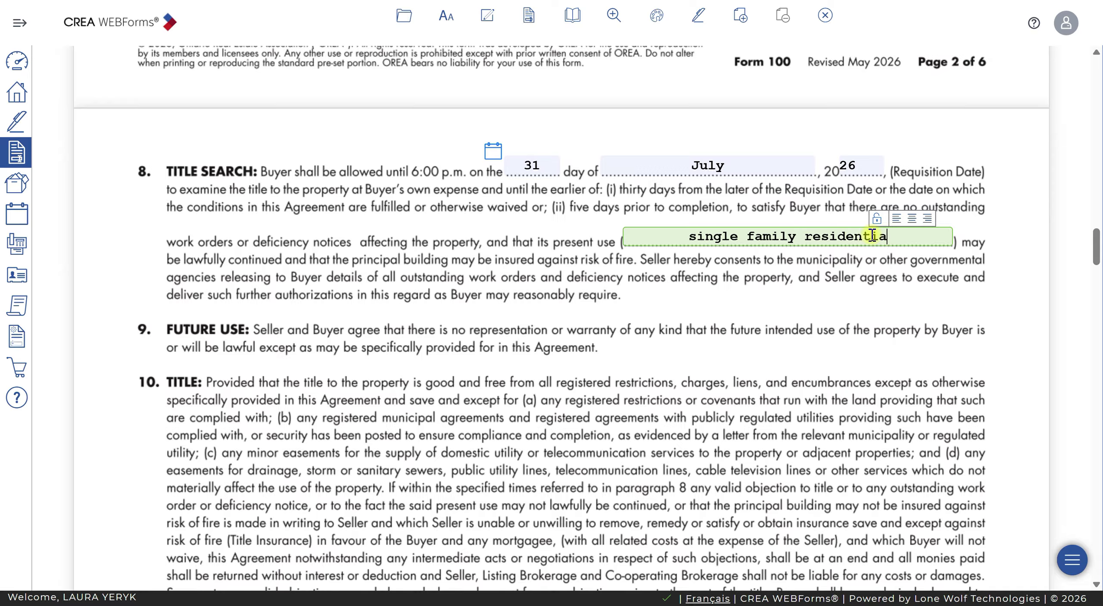
text(l)
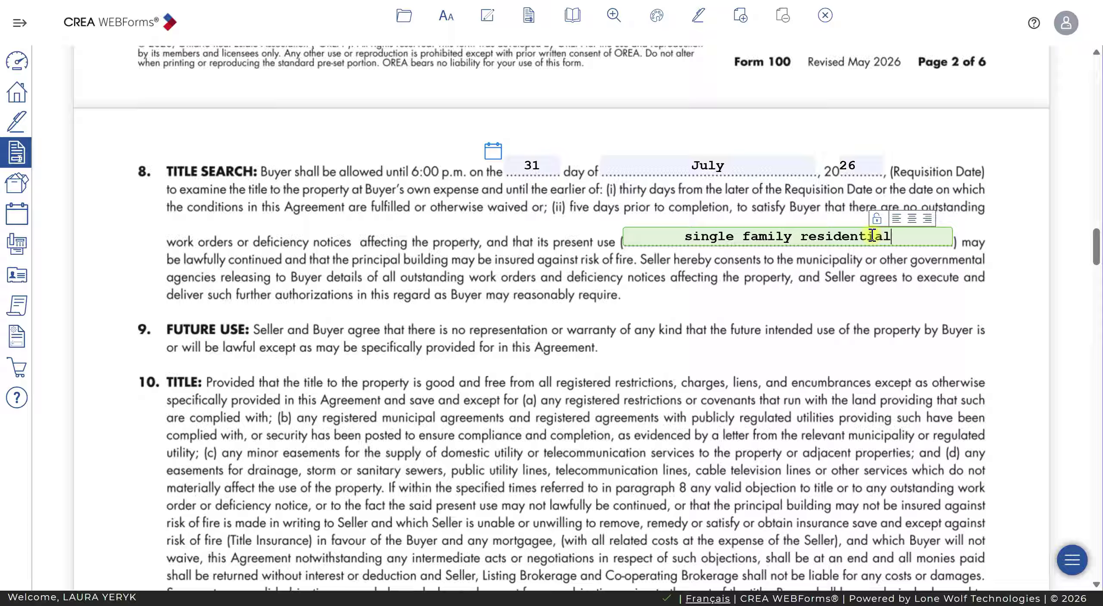
scroll(857, 271, down, 20)
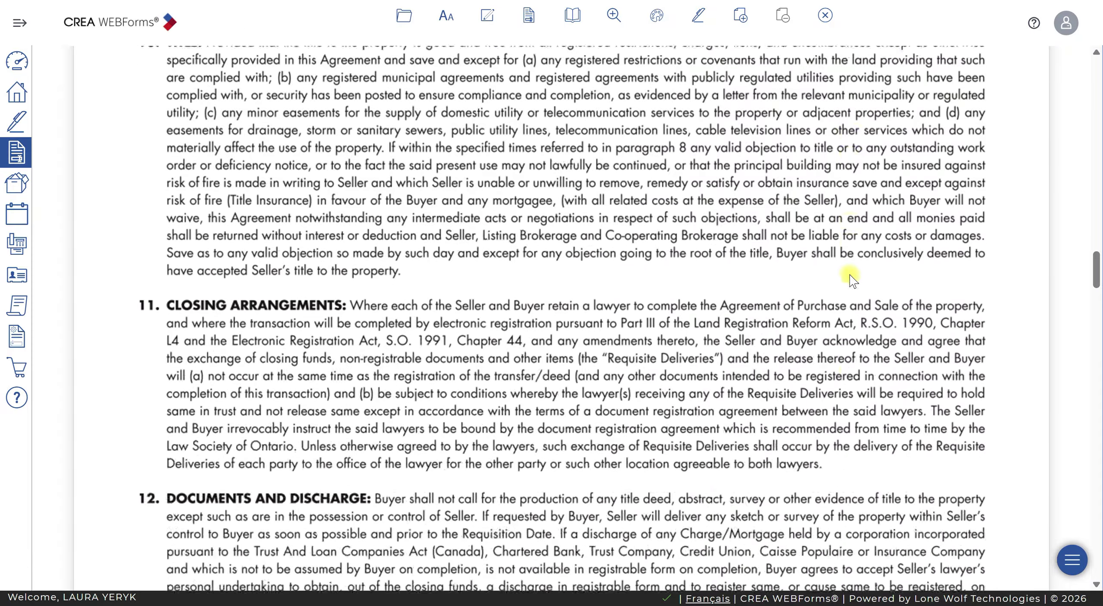
scroll(848, 284, down, 20)
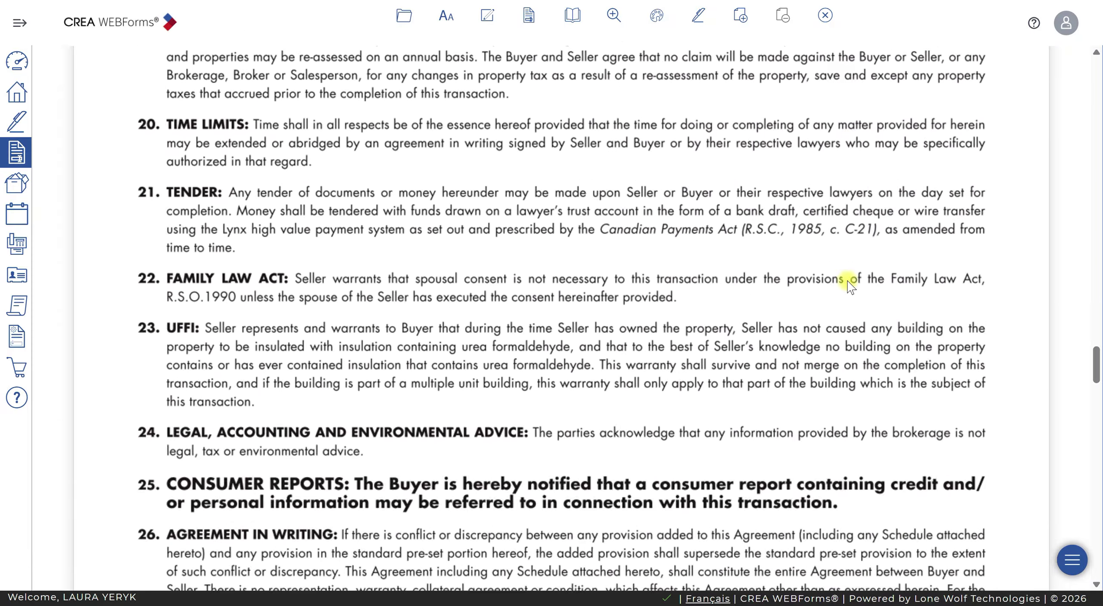
scroll(848, 284, down, 2)
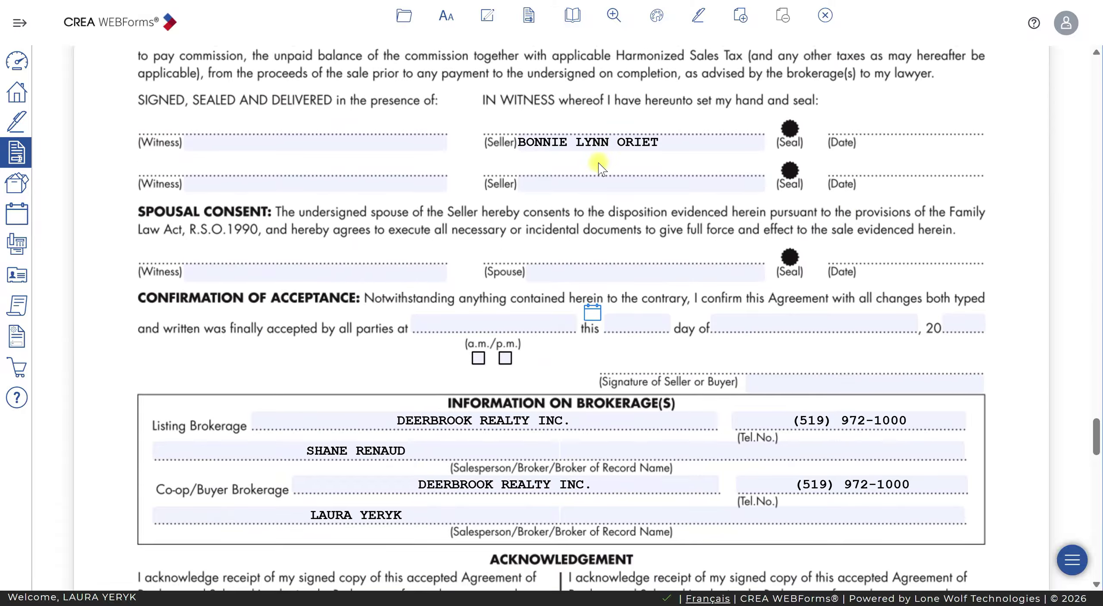
scroll(598, 165, up, 4)
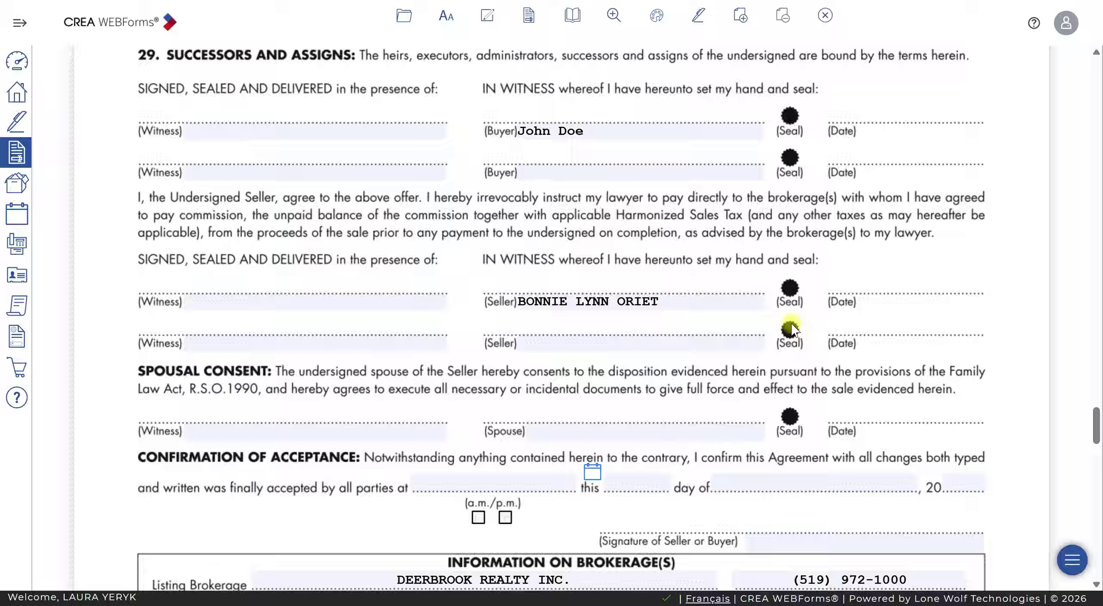
scroll(790, 323, down, 6)
scroll(795, 329, down, 1)
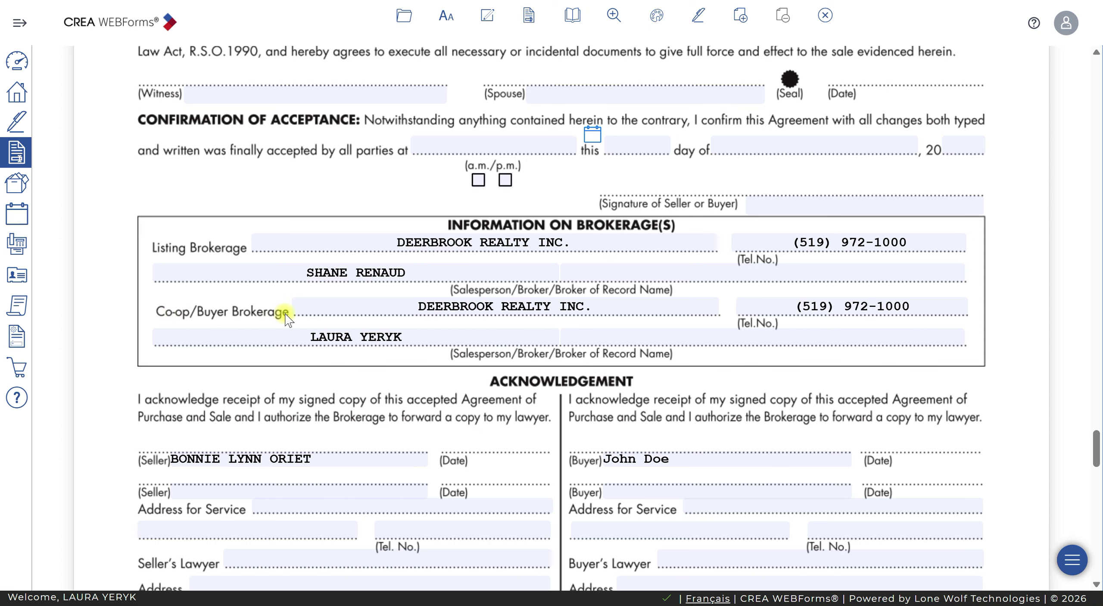
Clear the Co-op/Buyer Brokerage name, phone number and salesperson
drag(429, 338, 288, 332)
key(BackSpace)
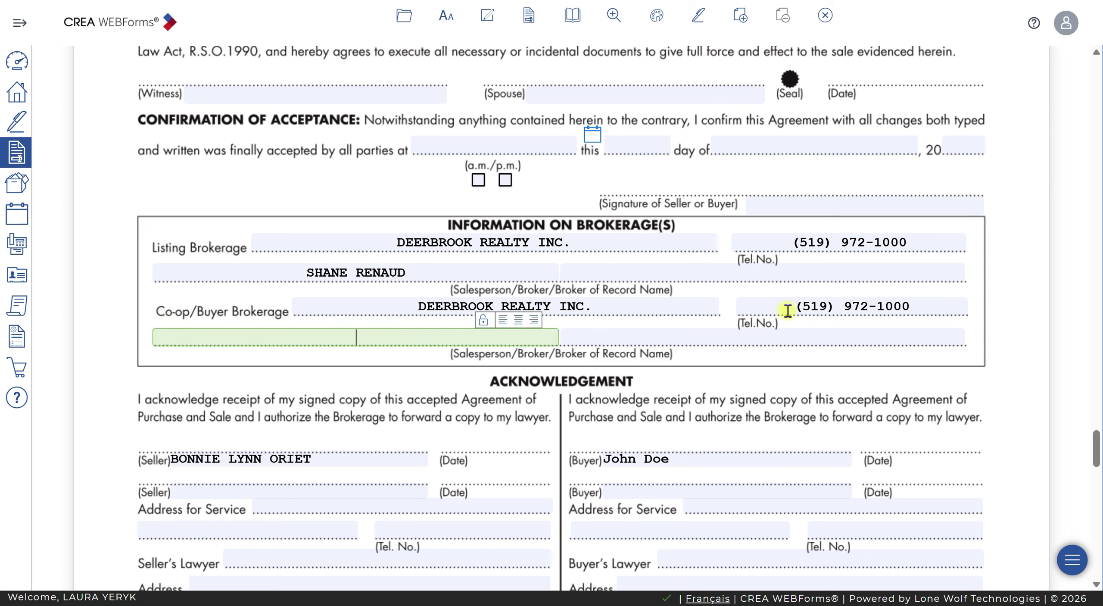
drag(930, 305, 740, 305)
key(BackSpace)
drag(642, 302, 483, 310)
key(BackSpace)
key(BackSpace)
key(BackSpace)
key(BackSpace)
key(BackSpace)
key(BackSpace)
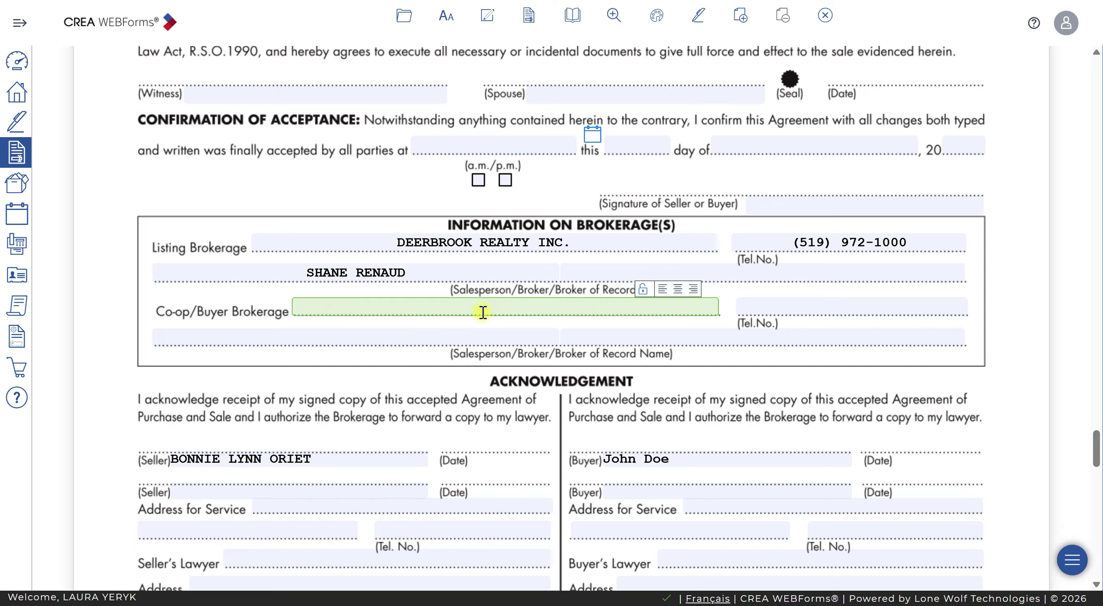
click(458, 336)
click(1015, 360)
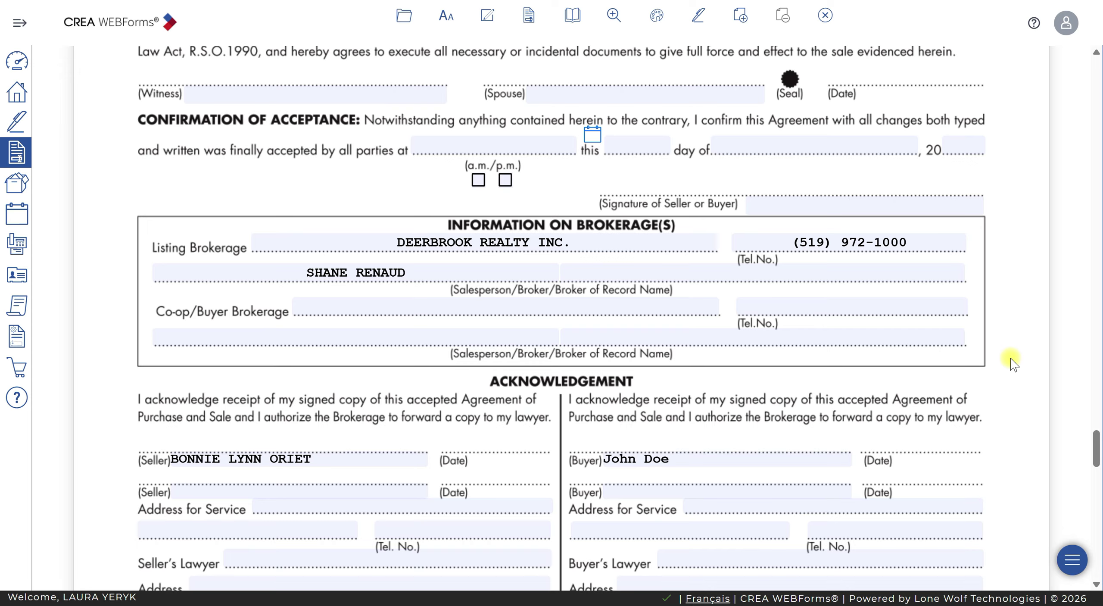
Add the agent's name with '(Representing Buyer)' as a second Listing Brokerage salesperson
click(615, 274)
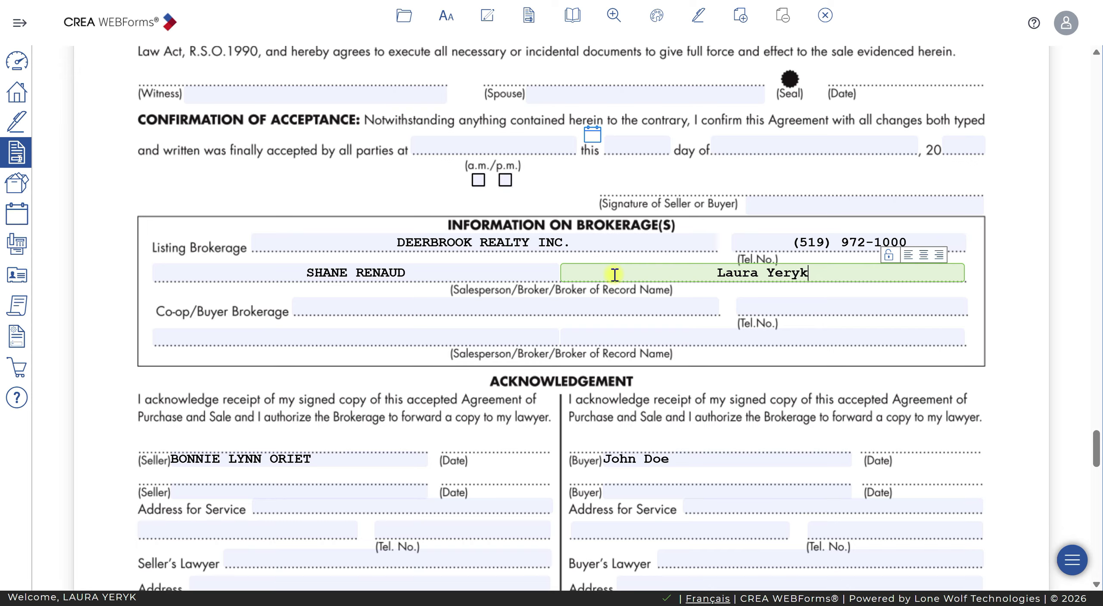
text( ()
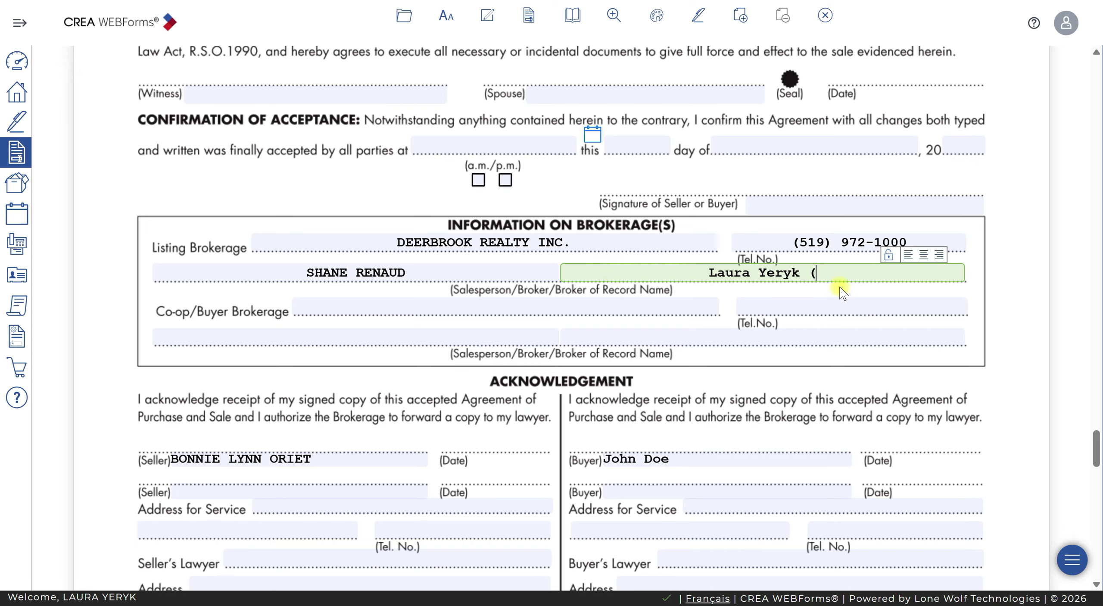
text(Representing Buyer))
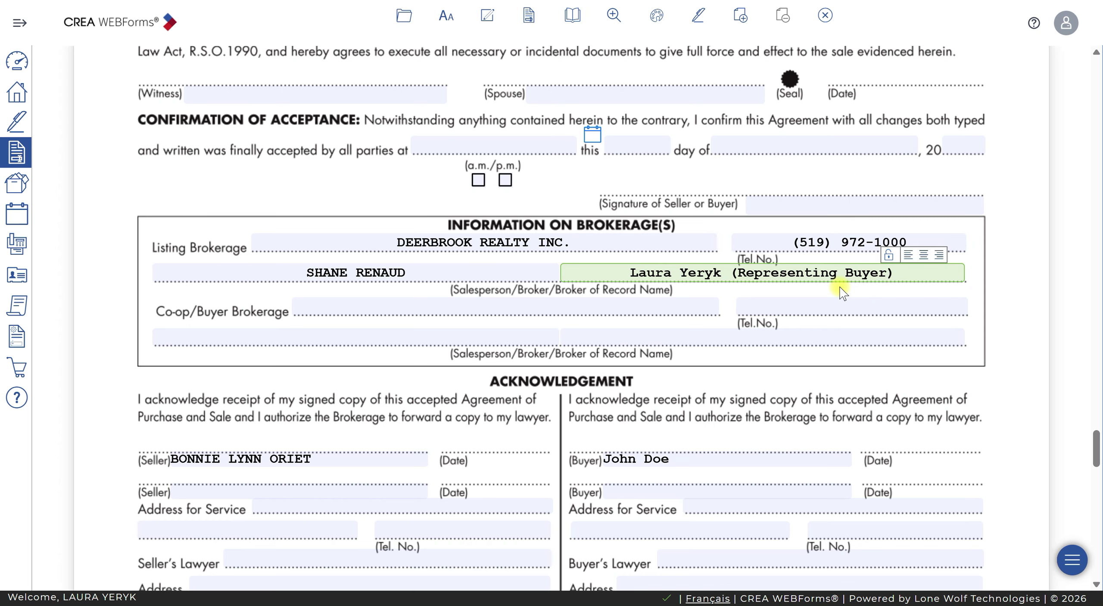
click(992, 422)
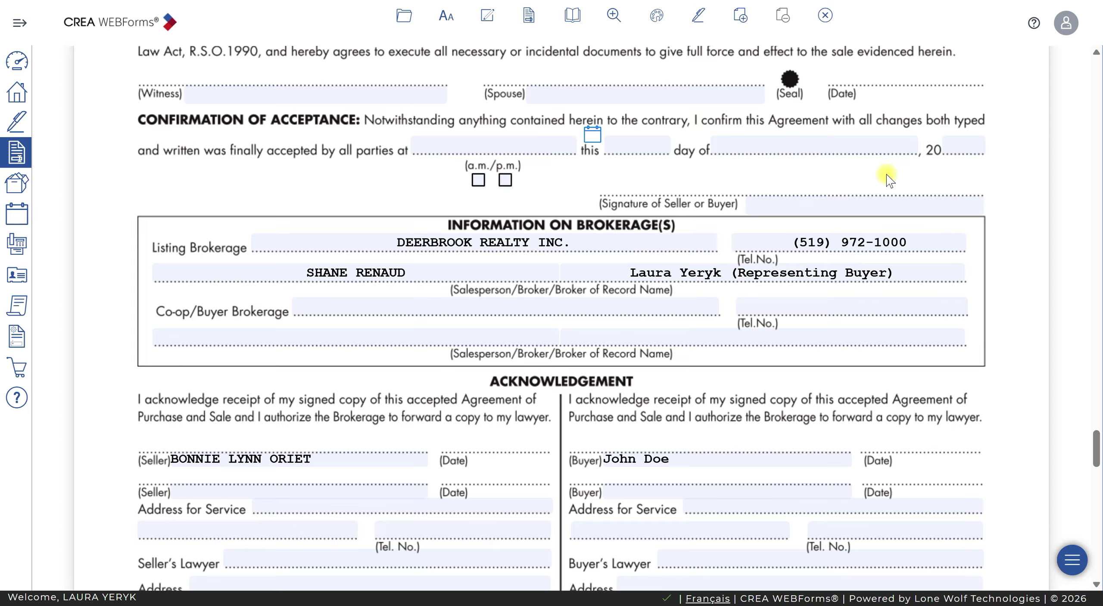
scroll(831, 323, down, 3)
scroll(831, 325, down, 5)
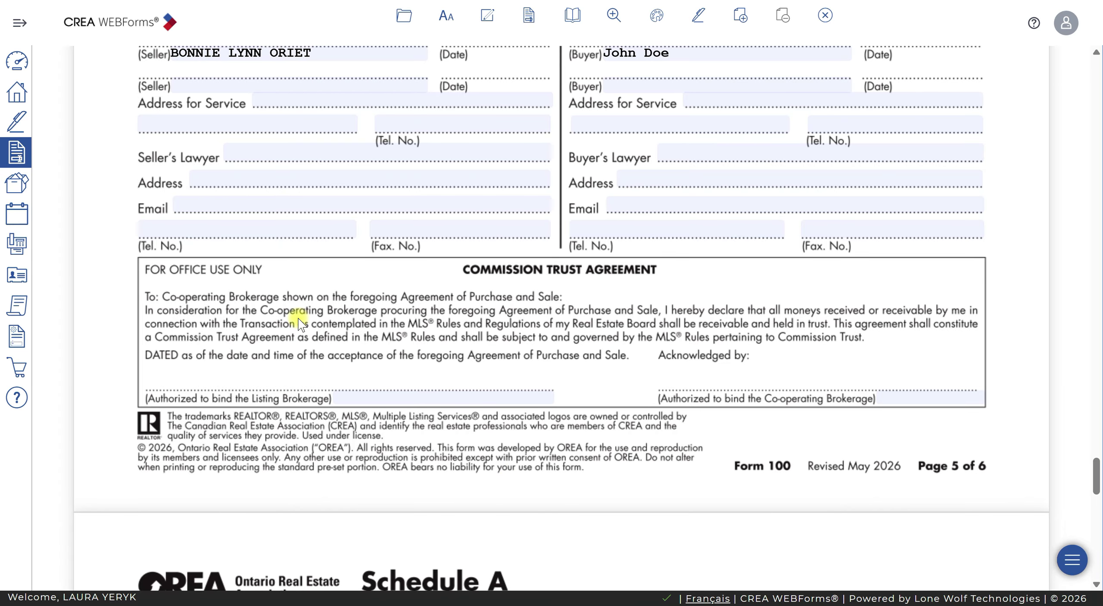
scroll(301, 323, down, 15)
scroll(556, 342, down, 5)
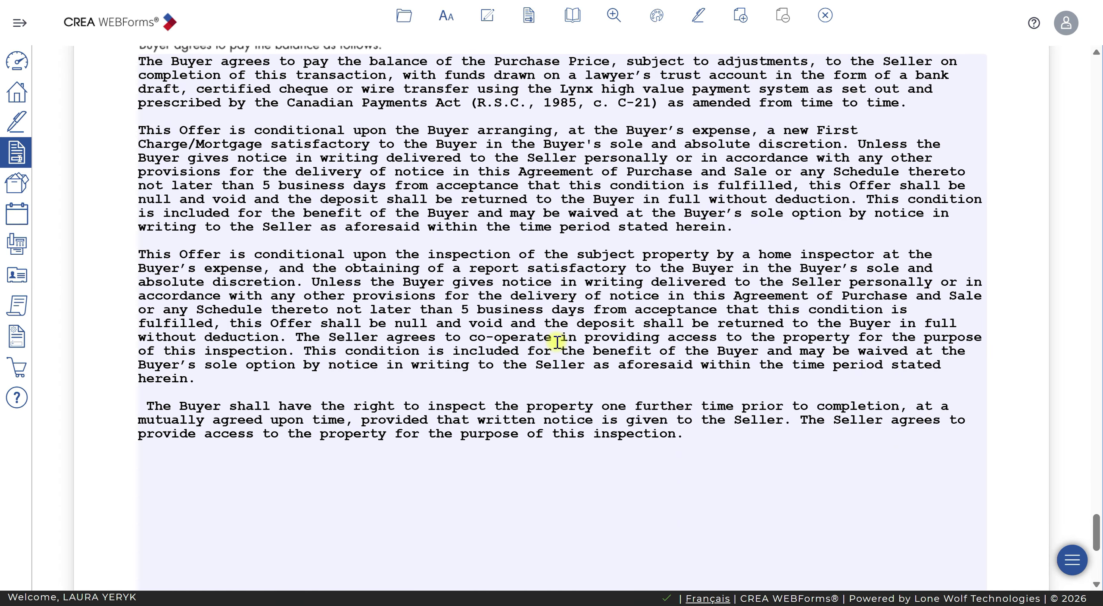
Delete the mortgage financing condition paragraph from Schedule A
scroll(529, 318, up, 1)
click(911, 109)
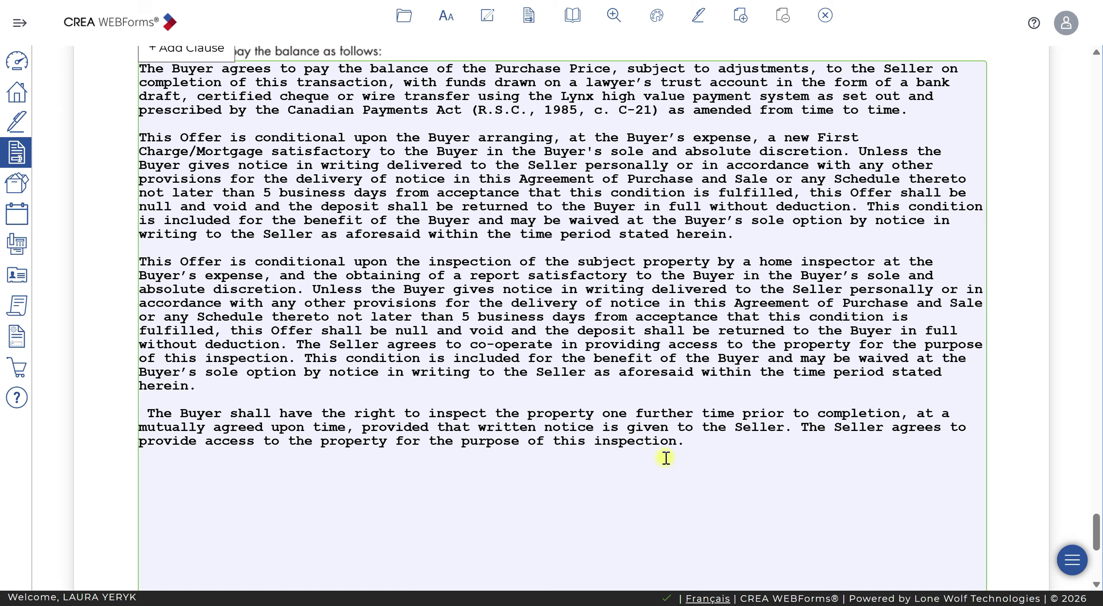
key(Return)
drag(768, 230, 74, 131)
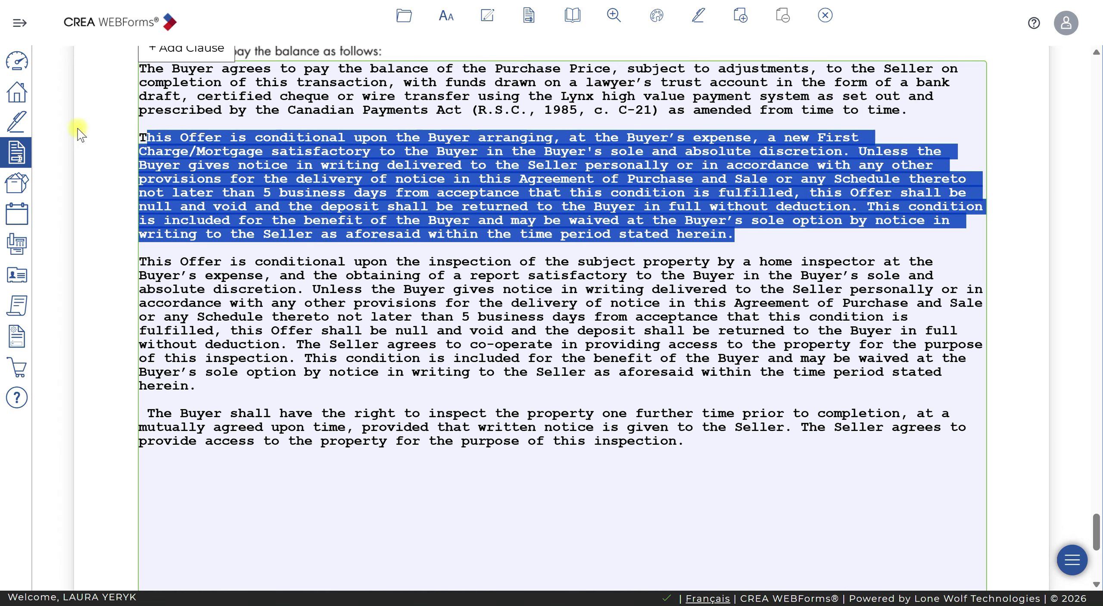
key(BackSpace)
key(BackSpace)
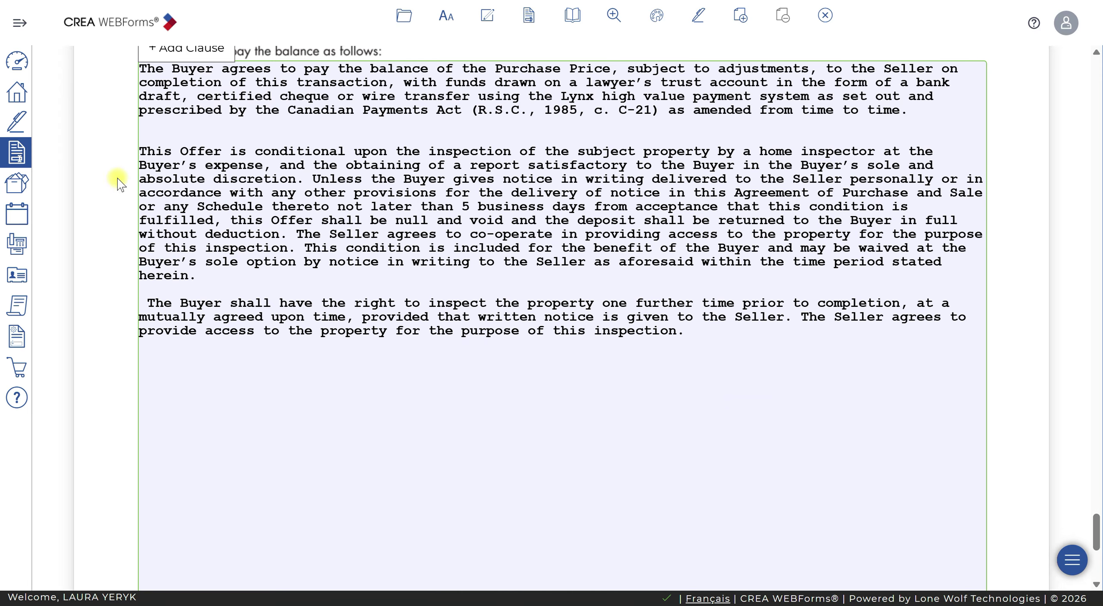
Change 'one further' to 'two further' inspections in the re-inspection clause
click(696, 420)
scroll(696, 420, down, 1)
scroll(696, 420, down, 1)
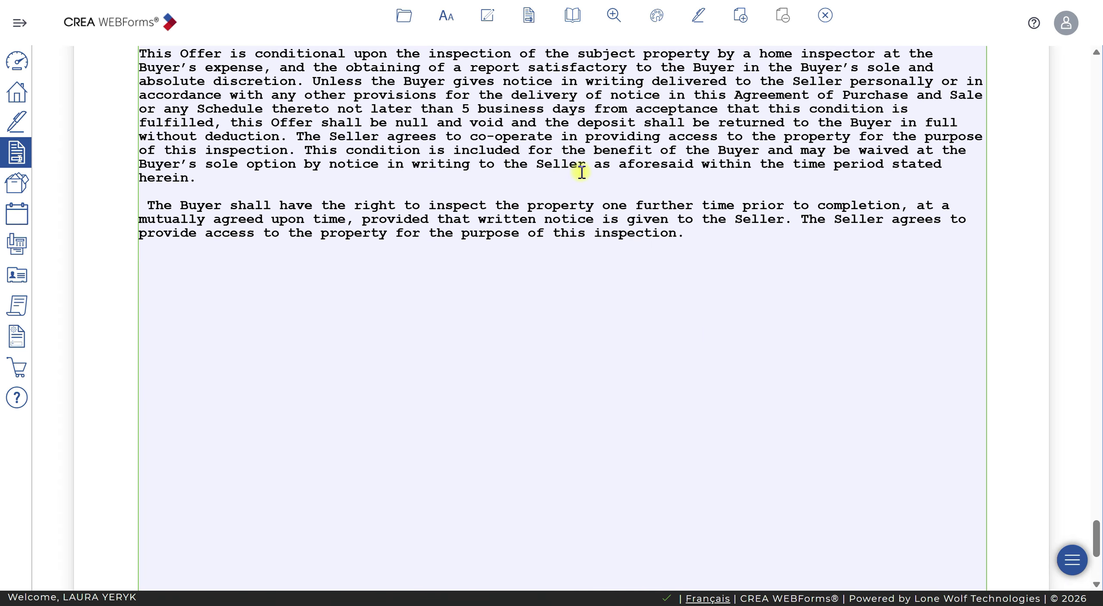
click(629, 207)
key(BackSpace)
key(BackSpace)
key(BackSpace)
text(ywo)
key(Left)
key(Left)
key(BackSpace)
text(t)
click(768, 260)
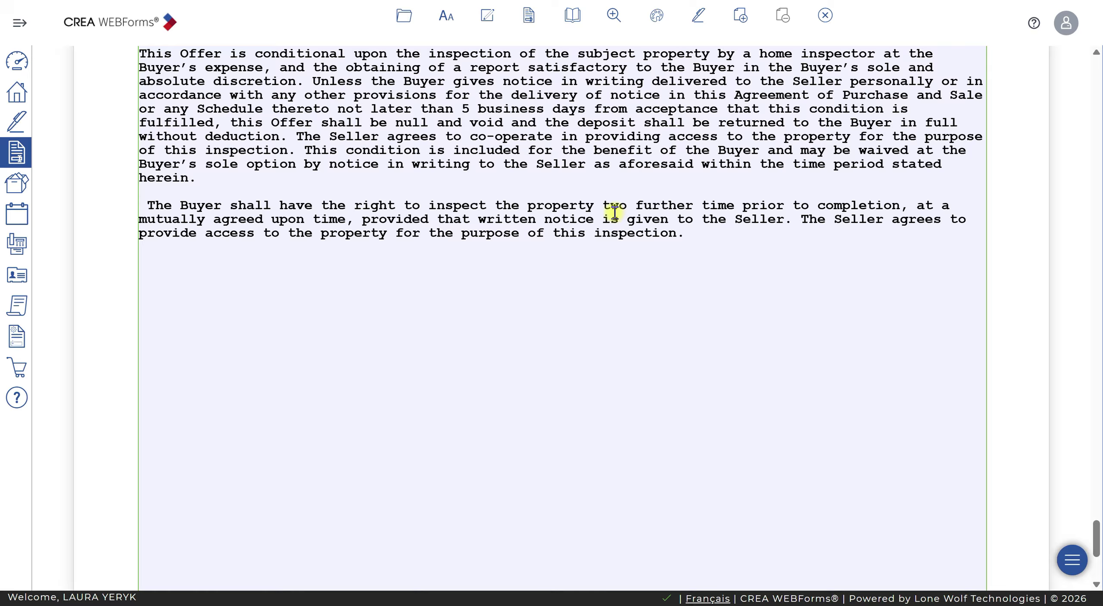
scroll(758, 307, up, 5)
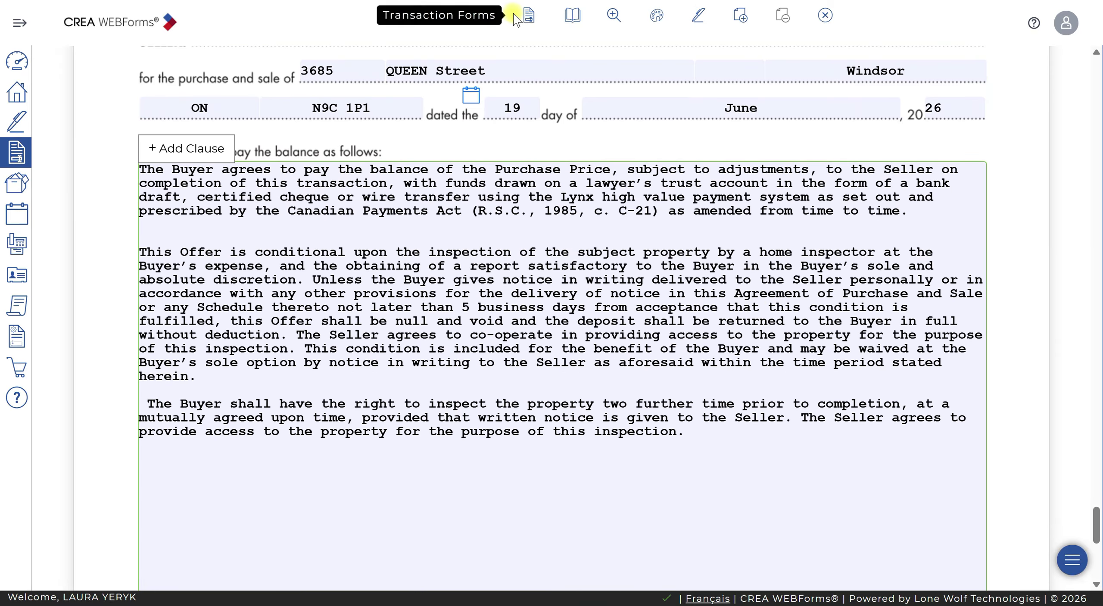
Open Form 320 and check Seller Brokerage items 1 a) and 3)
click(529, 16)
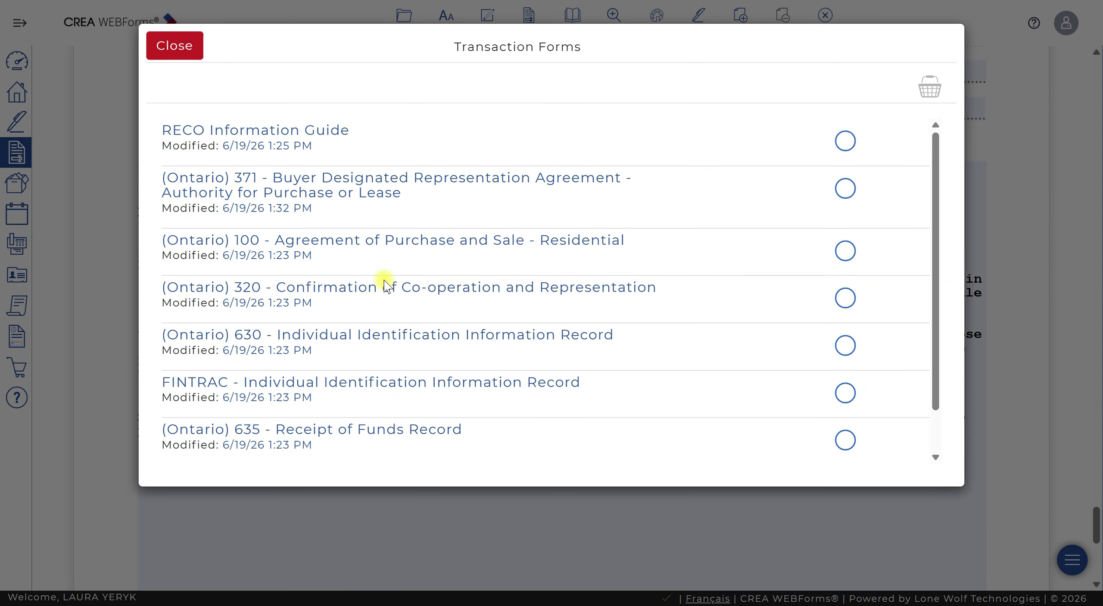
click(385, 290)
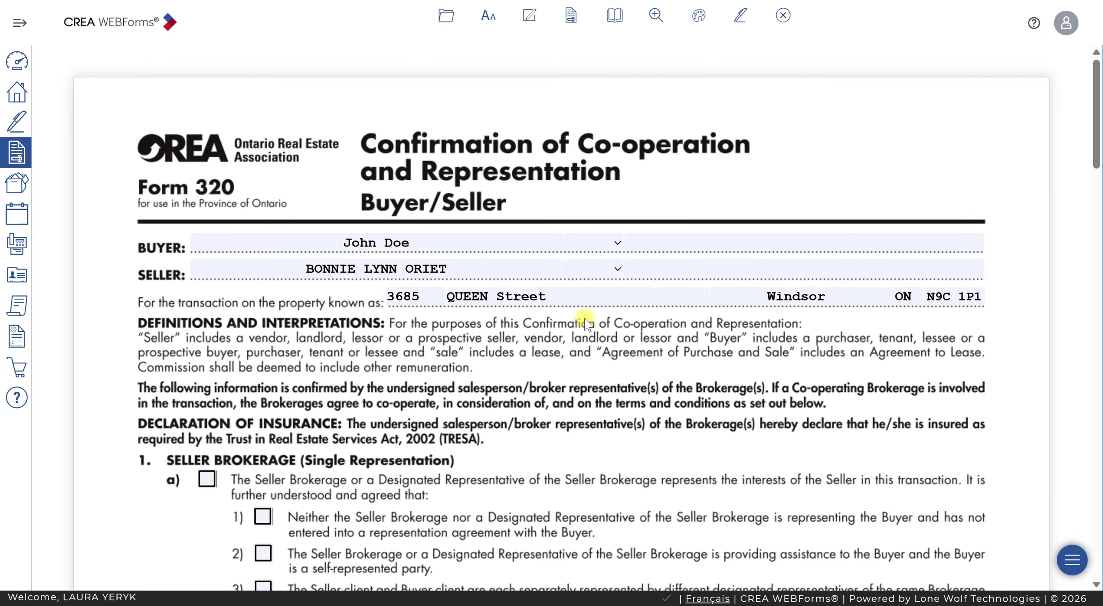
scroll(588, 319, down, 3)
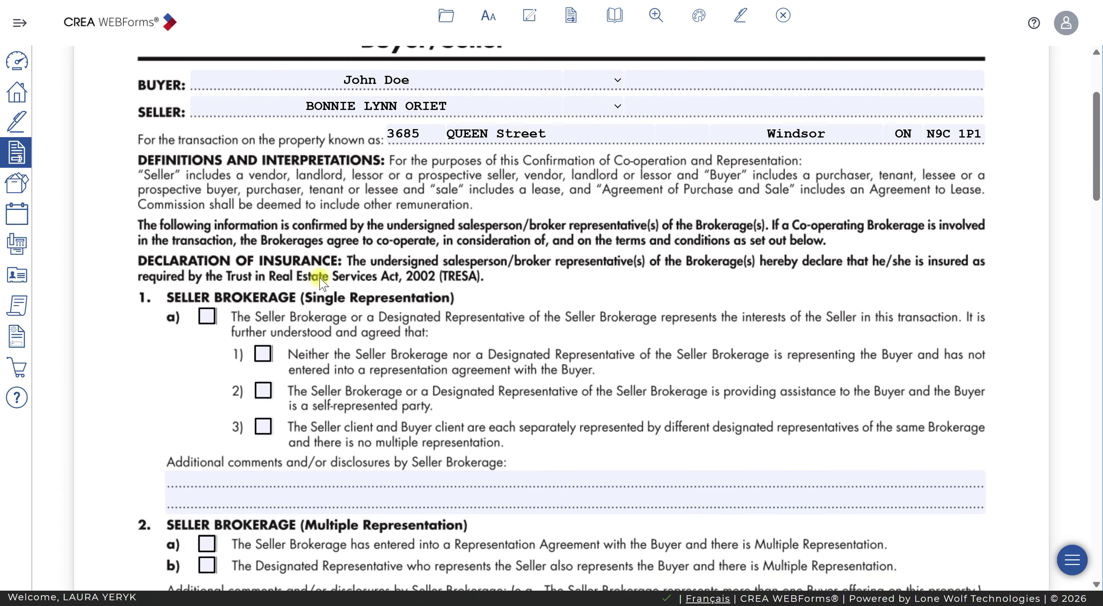
click(207, 316)
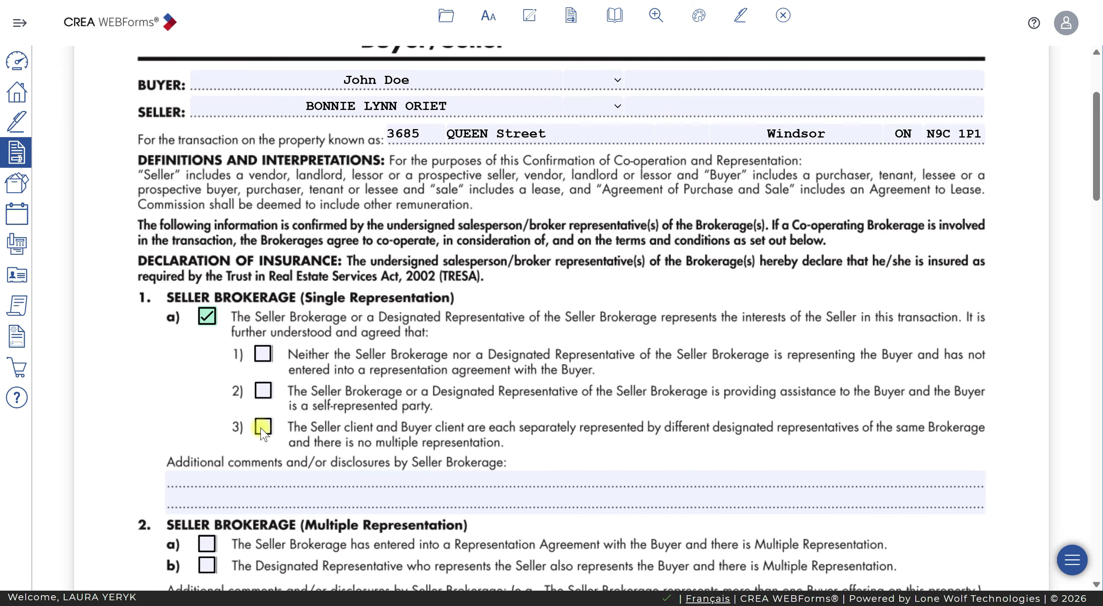
click(262, 428)
click(269, 480)
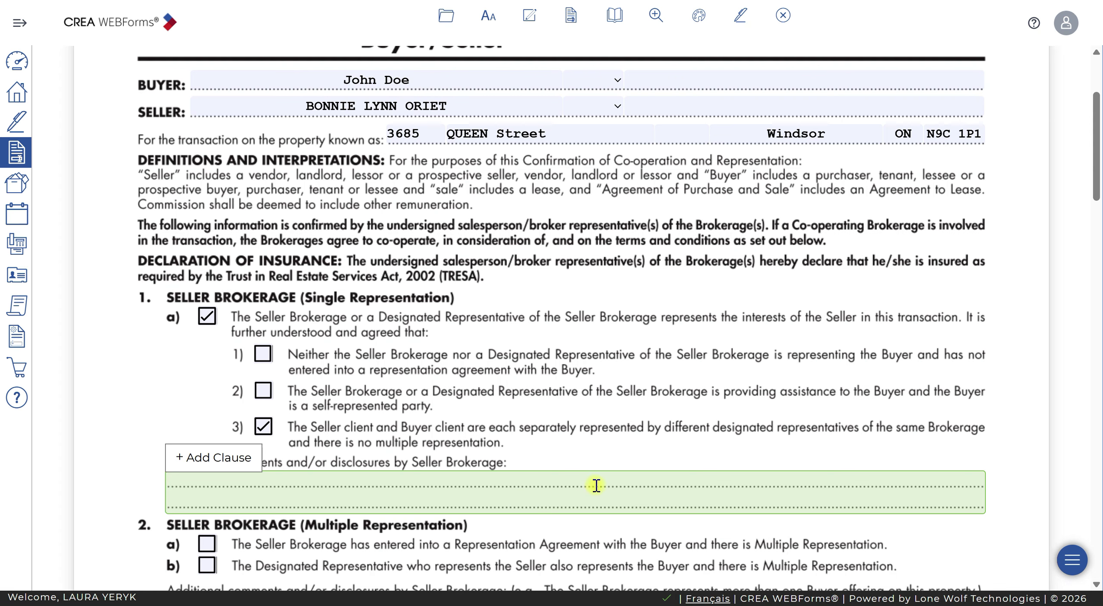
Write 'Seller Designated Rep agrees to pay buyer designated rep 2% commission' in the Seller Brokerage comments
text(Seller De)
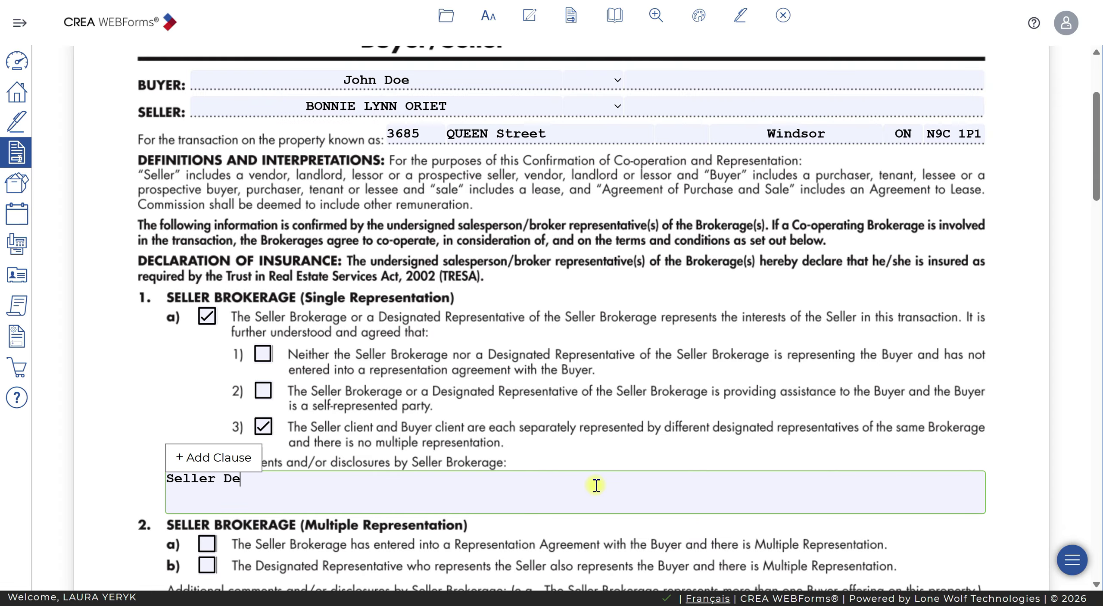
text(signated Rep agrees to )
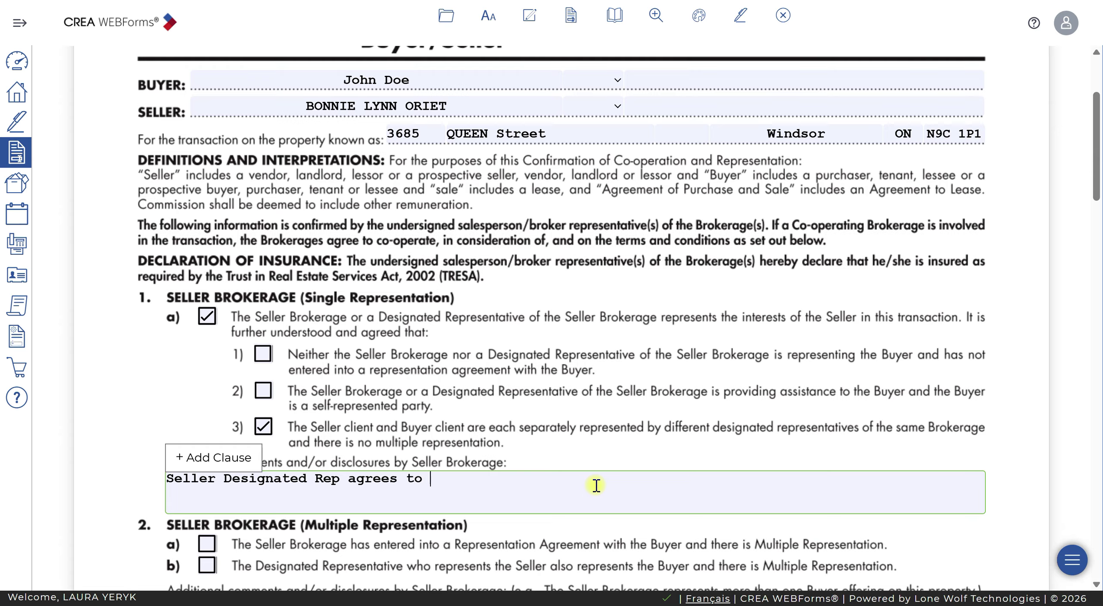
text(pay buyer deigna)
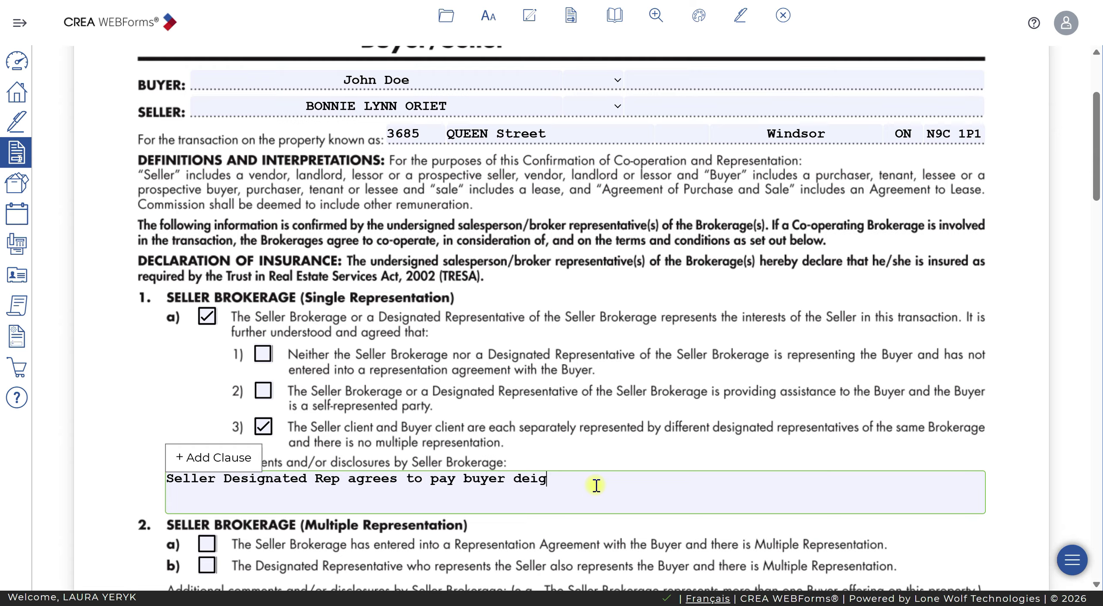
key(BackSpace)
key(BackSpace)
key(BackSpace)
key(BackSpace)
text(signated rep )
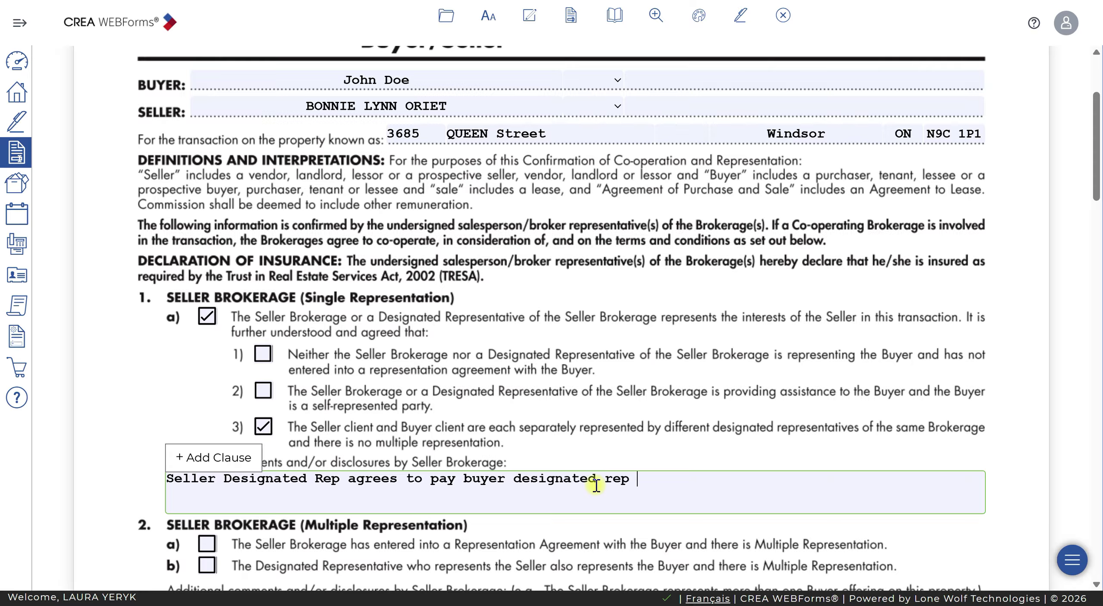
text(2% commission)
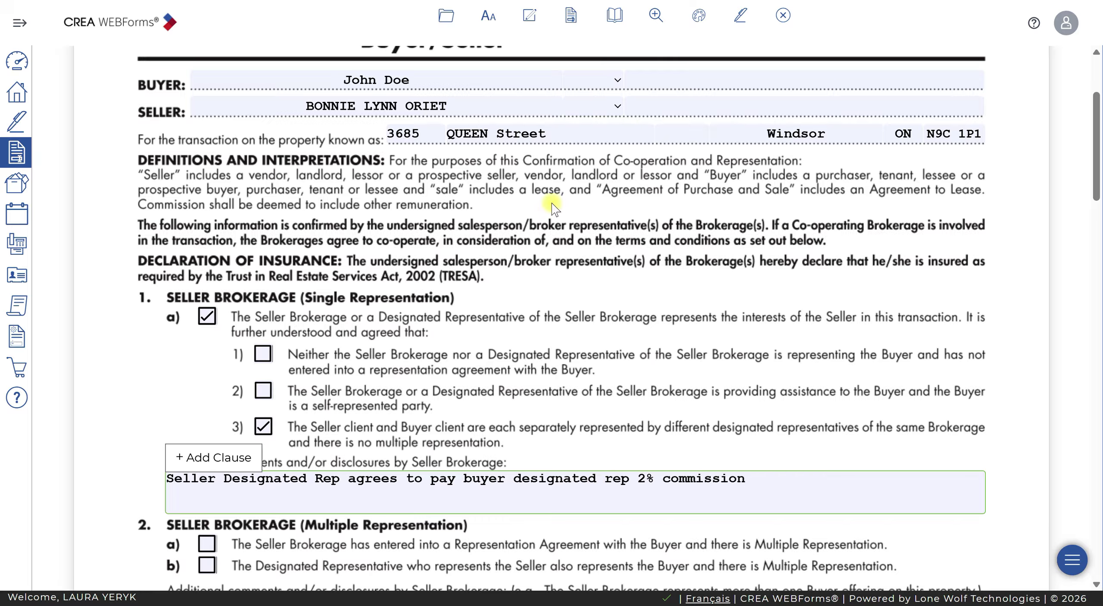
click(991, 461)
key(alt+Tab)
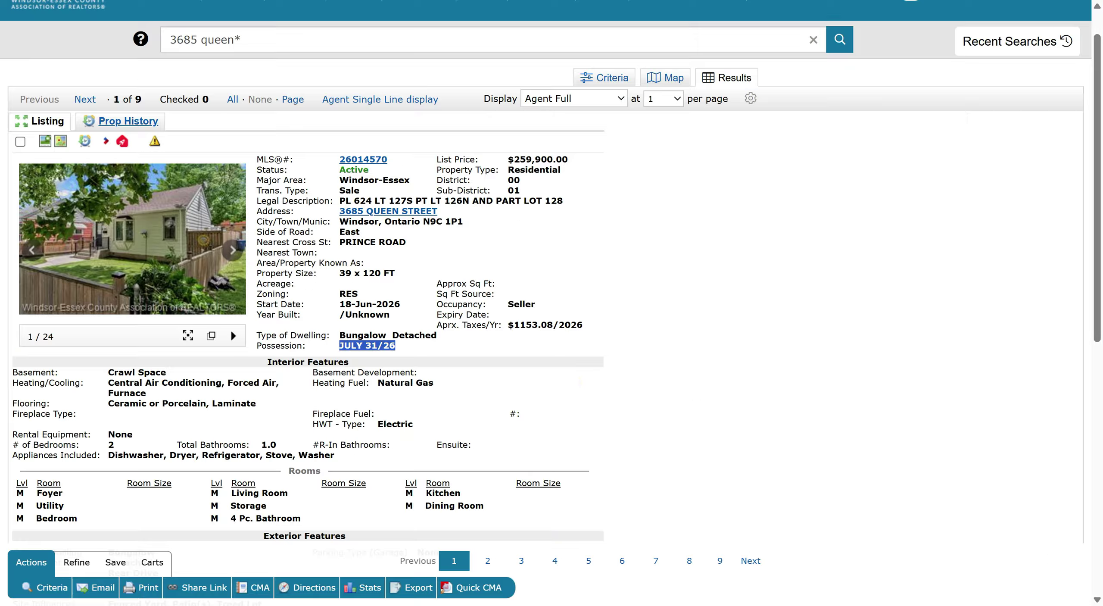
scroll(576, 383, down, 8)
scroll(576, 383, up, 8)
key(alt+Tab)
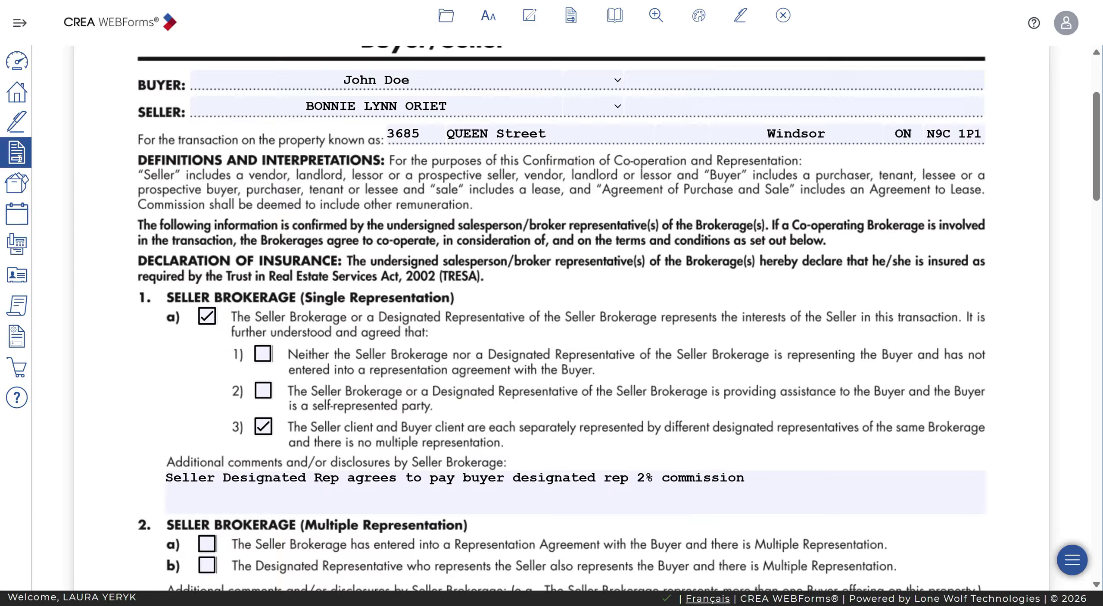
scroll(456, 442, down, 5)
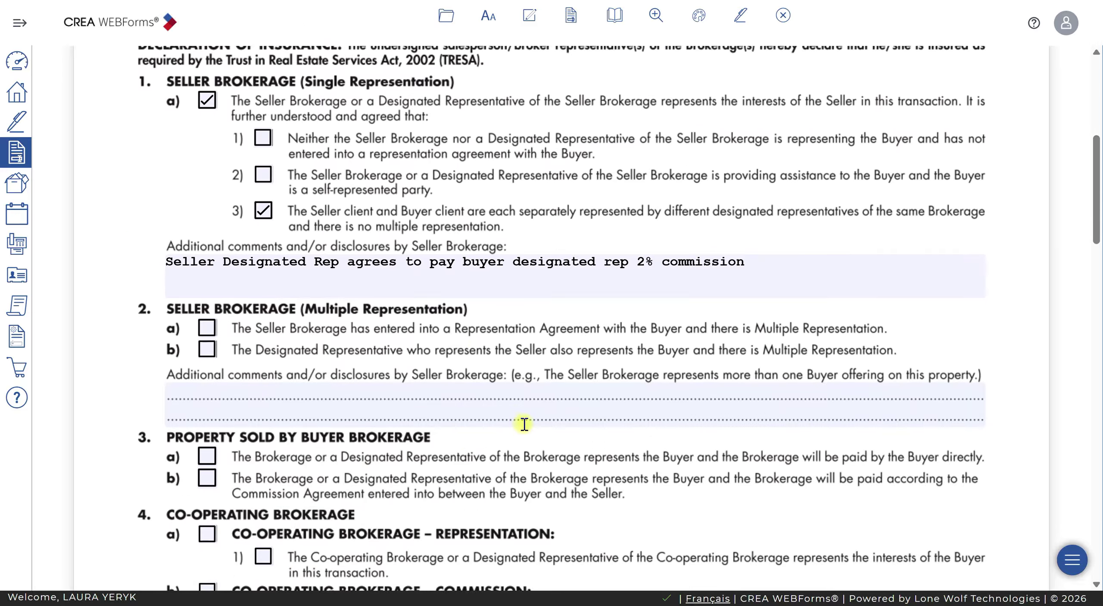
scroll(524, 424, down, 3)
scroll(525, 426, down, 2)
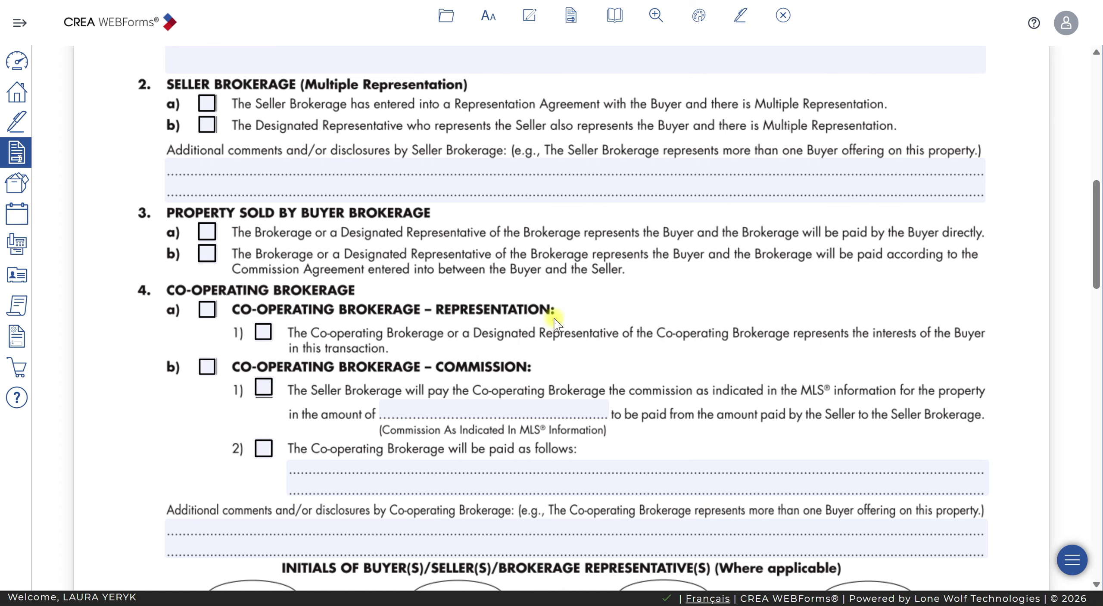
scroll(329, 366, up, 3)
scroll(328, 366, up, 5)
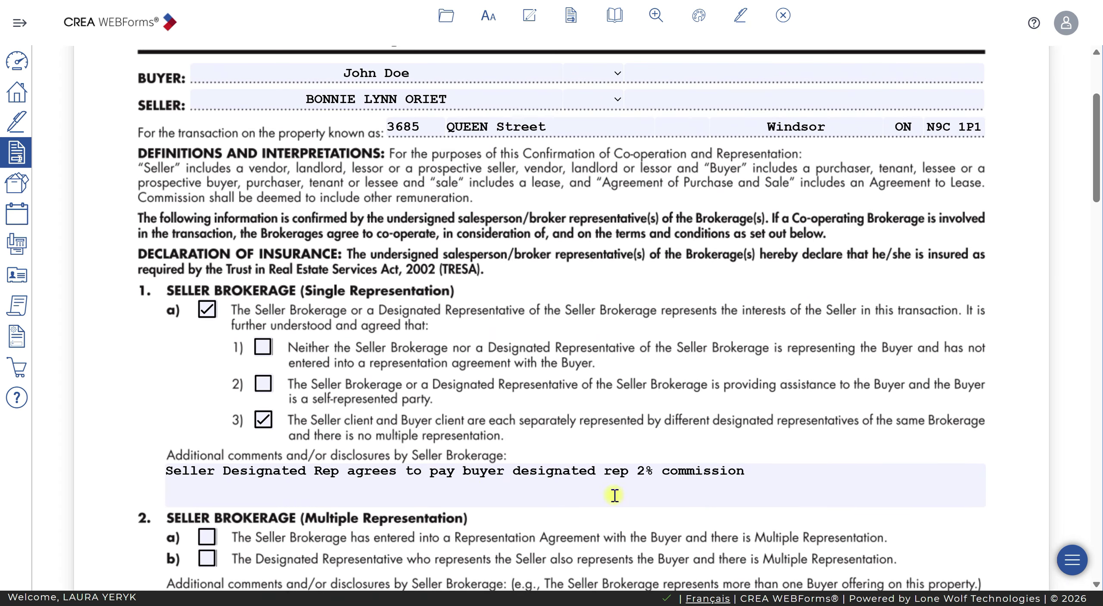
click(805, 471)
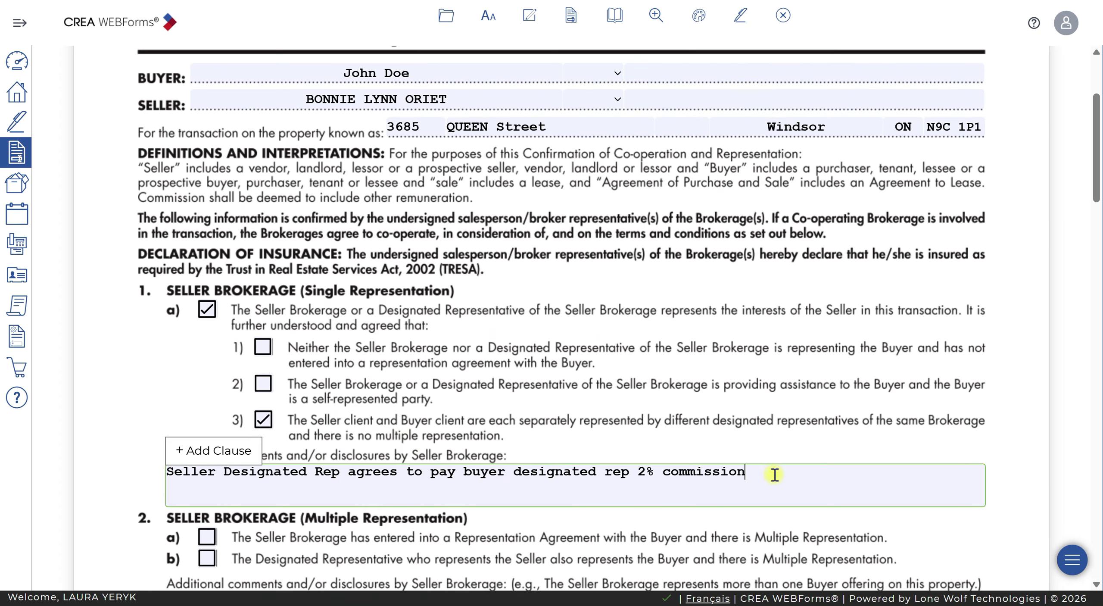
scroll(774, 475, down, 4)
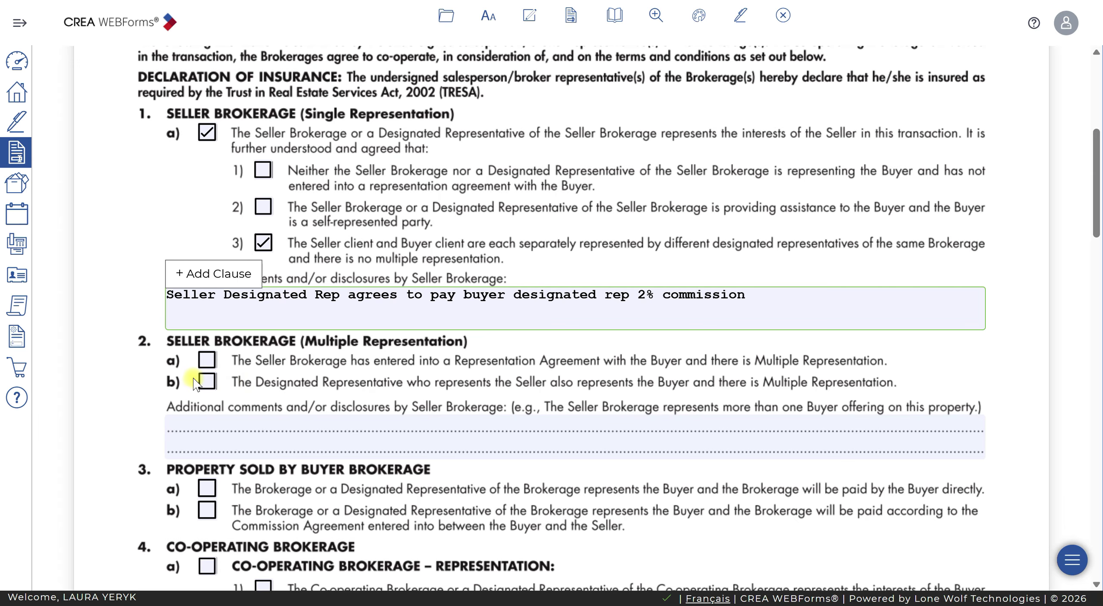
scroll(325, 401, down, 1)
scroll(326, 401, down, 3)
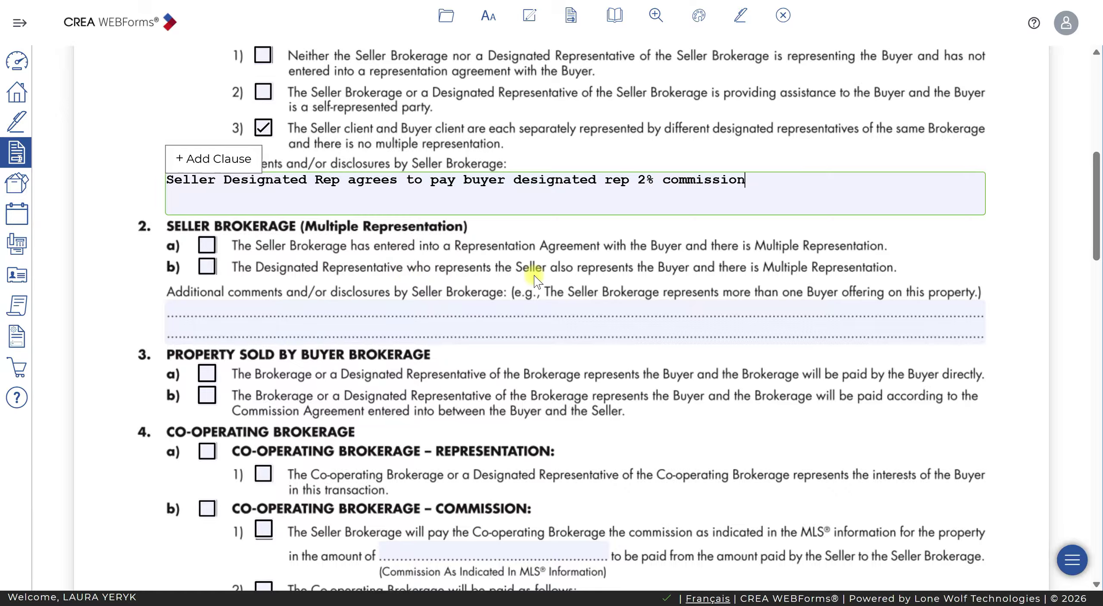
click(527, 304)
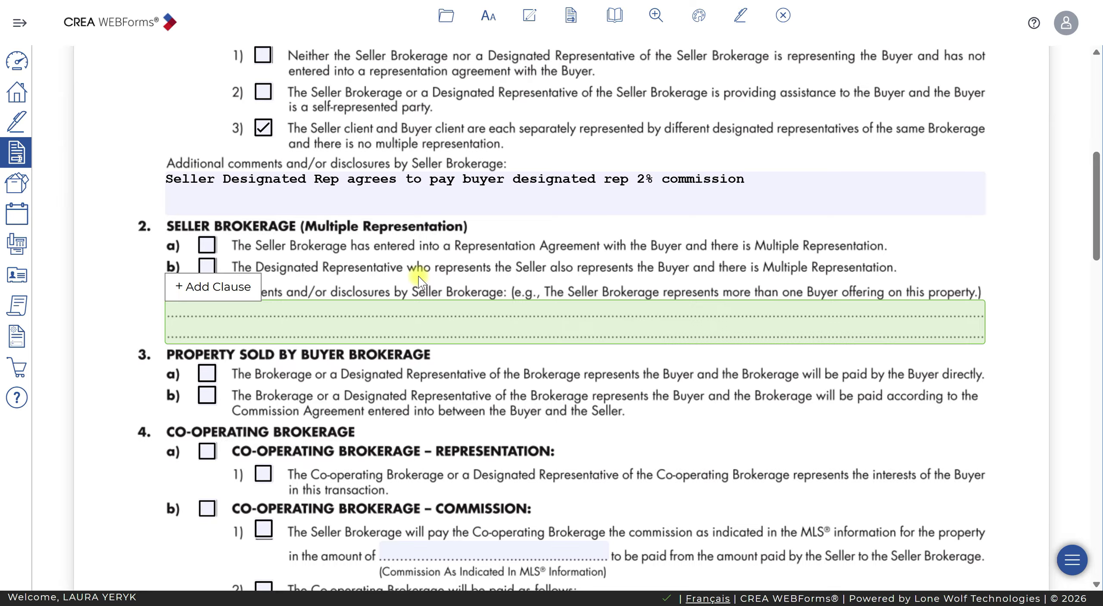
scroll(420, 282, down, 3)
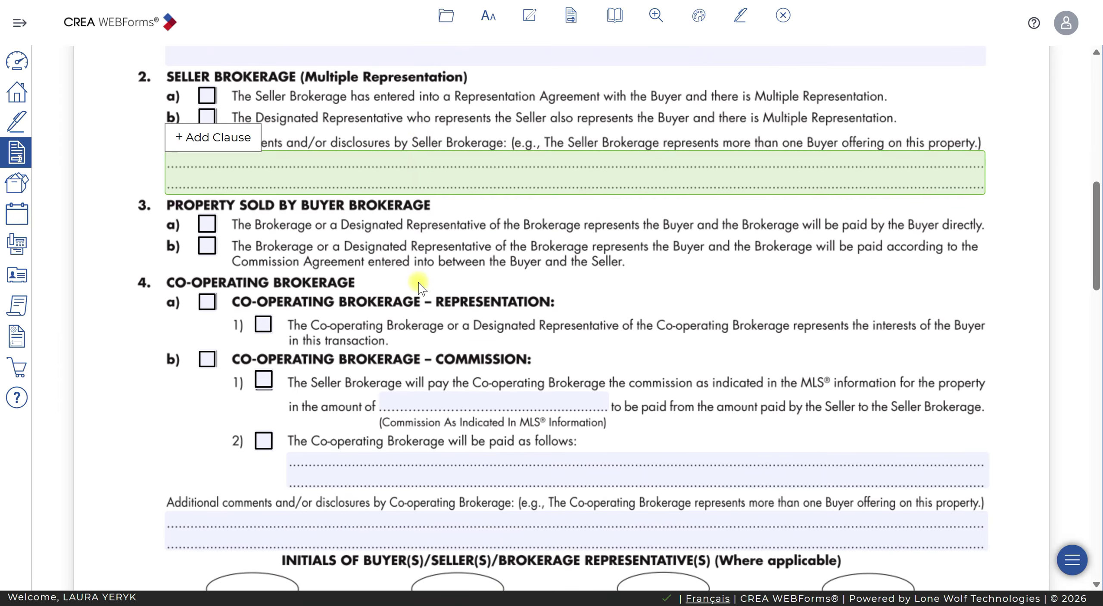
scroll(420, 286, down, 5)
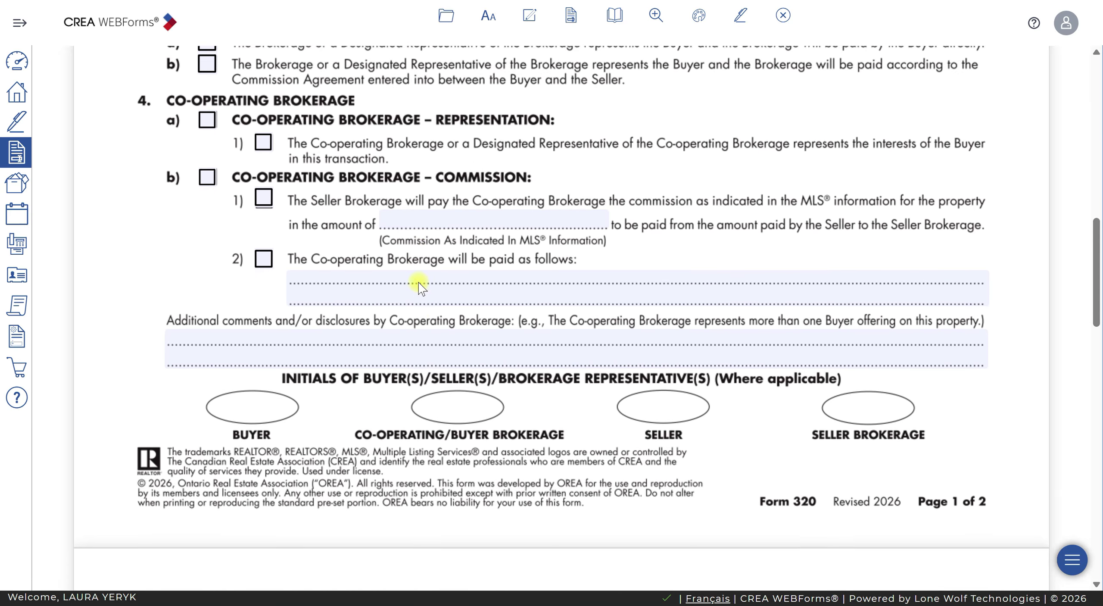
scroll(419, 282, up, 1)
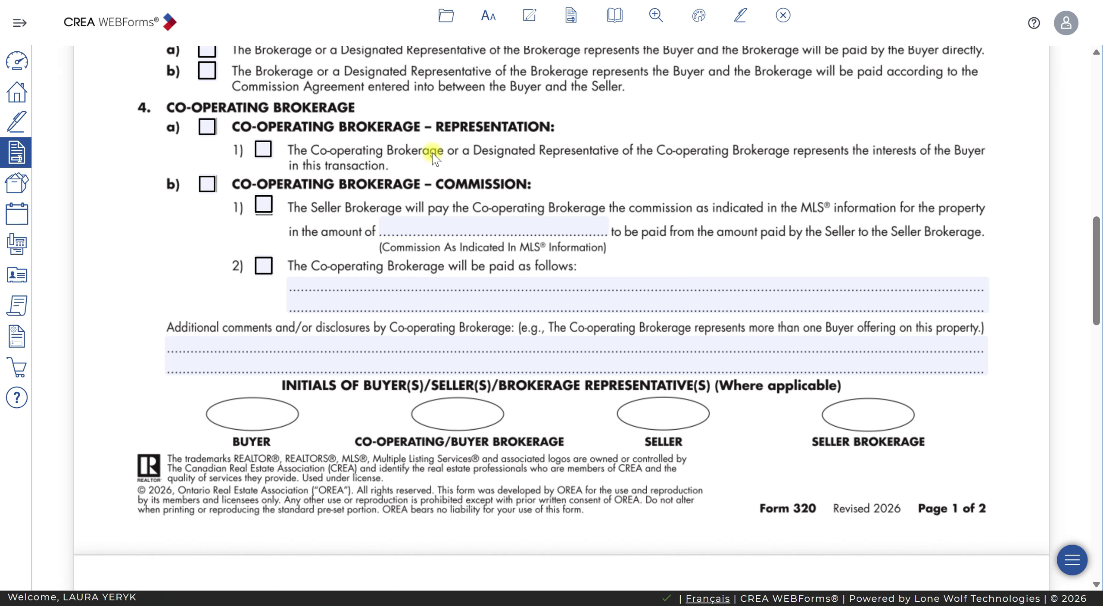
scroll(379, 332, down, 5)
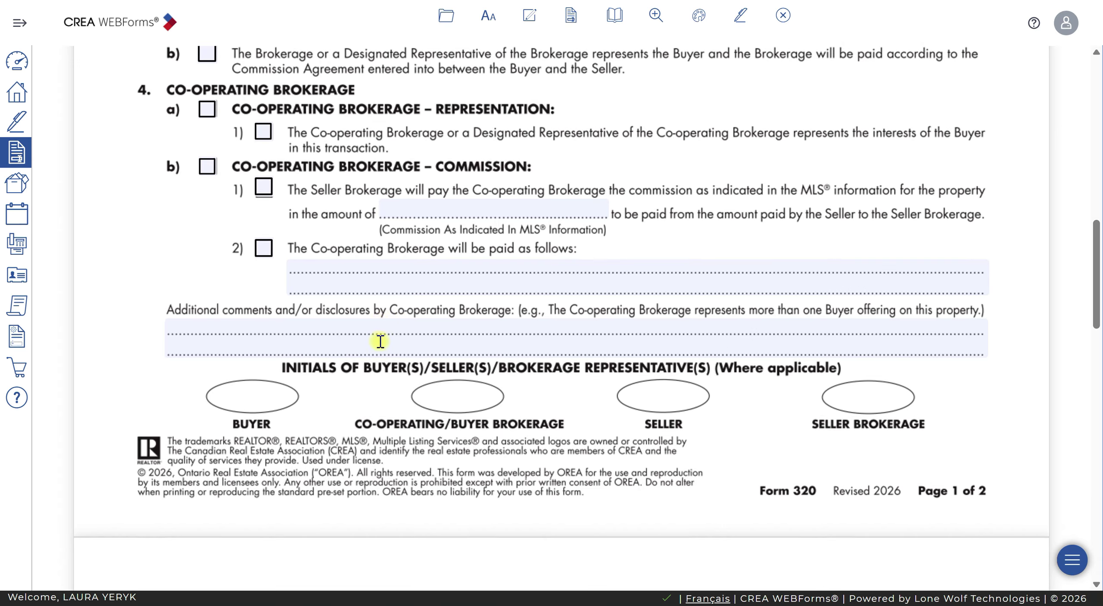
scroll(379, 332, up, 11)
scroll(380, 329, up, 2)
scroll(381, 321, down, 5)
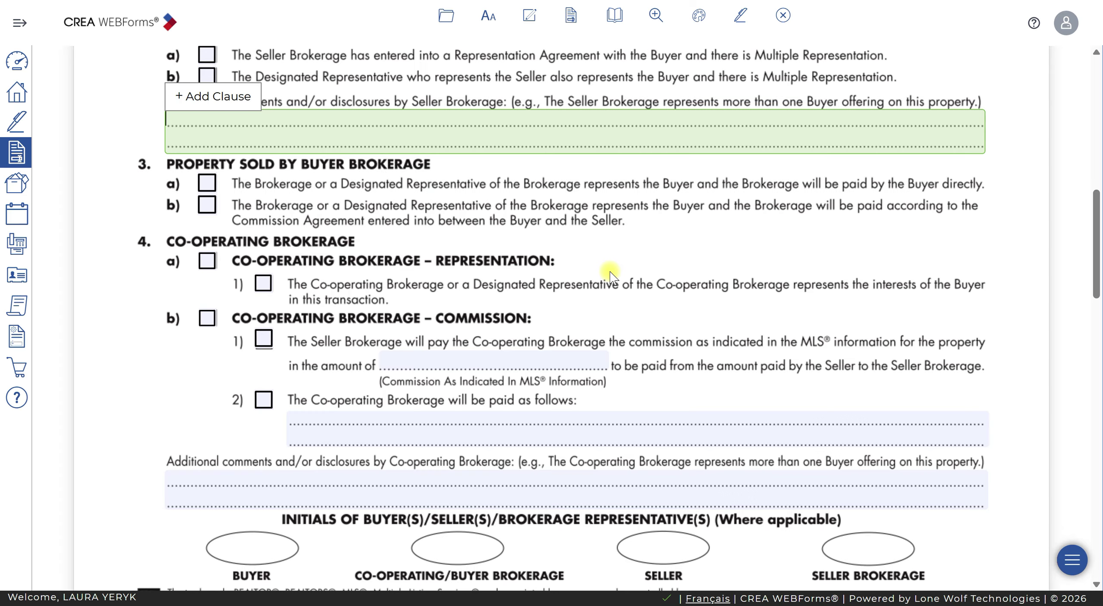
scroll(610, 276, down, 10)
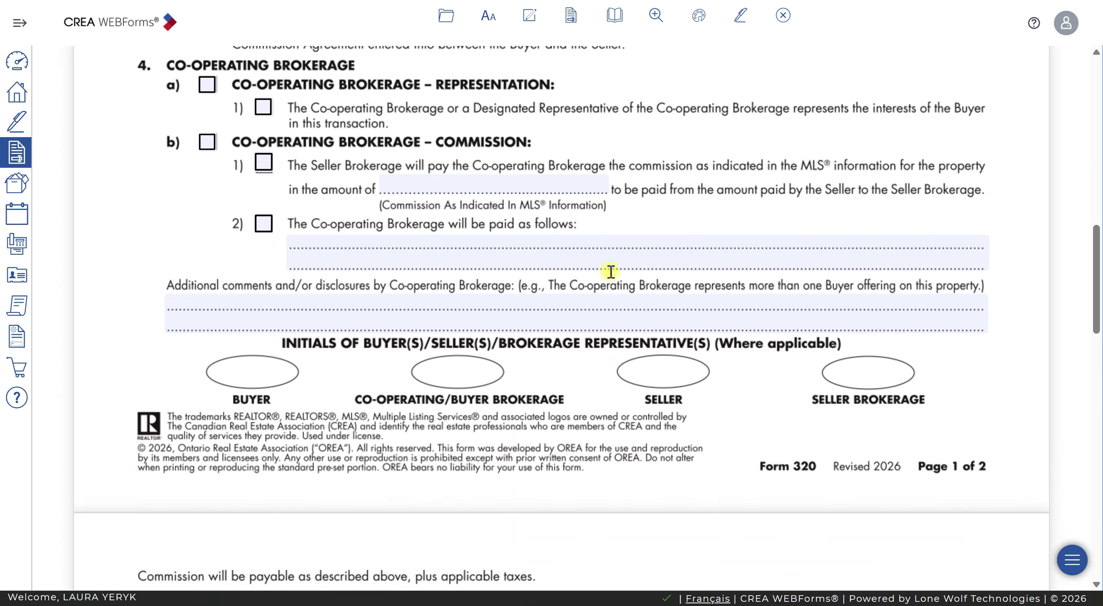
scroll(612, 280, down, 8)
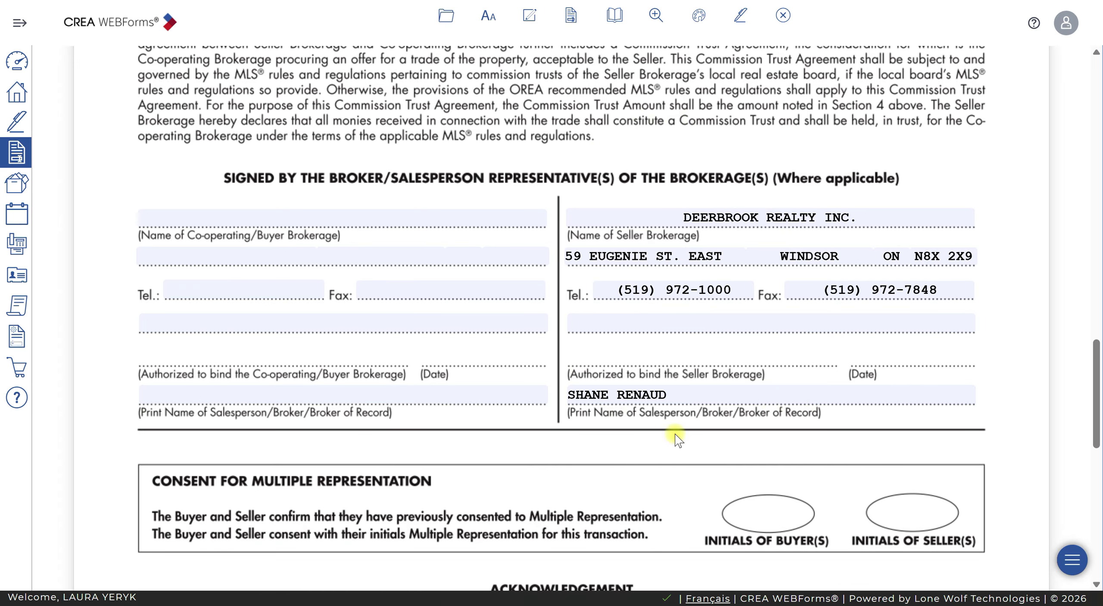
click(795, 399)
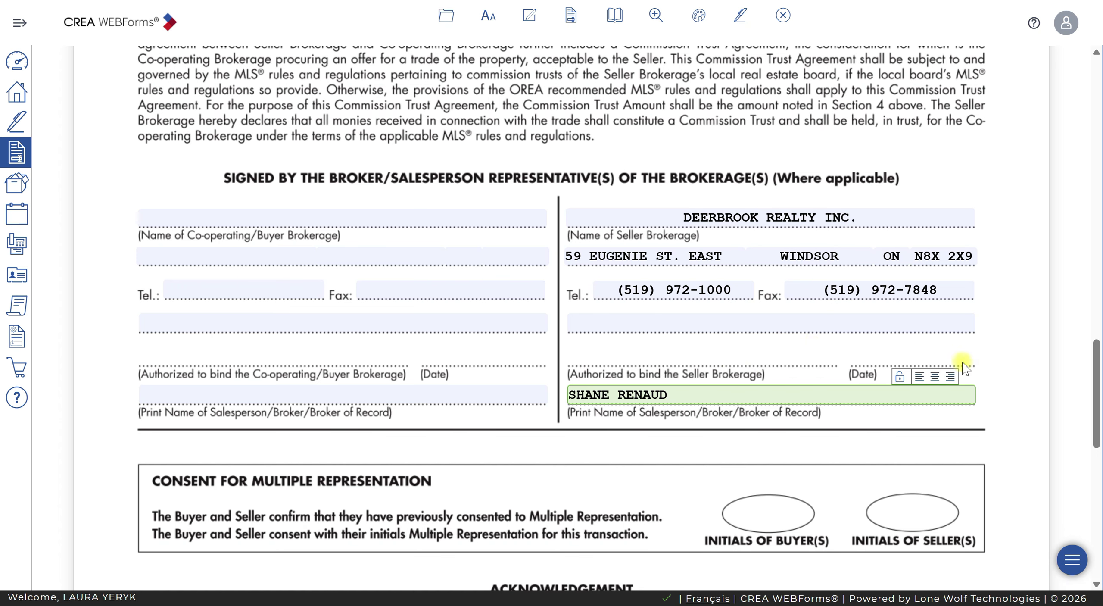
scroll(994, 346, down, 1)
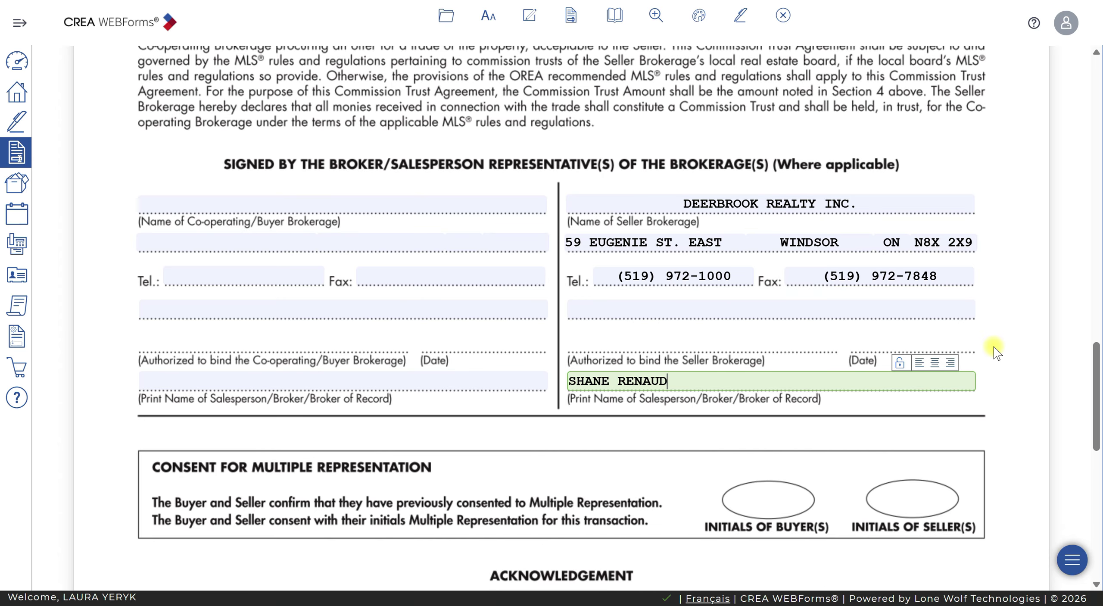
scroll(927, 334, down, 2)
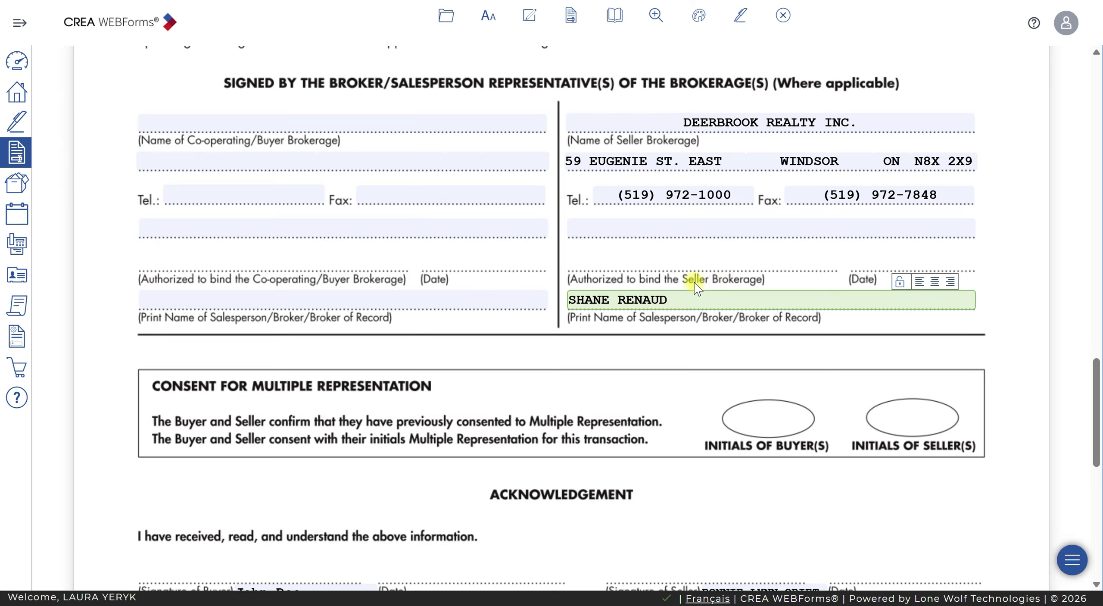
scroll(694, 283, down, 6)
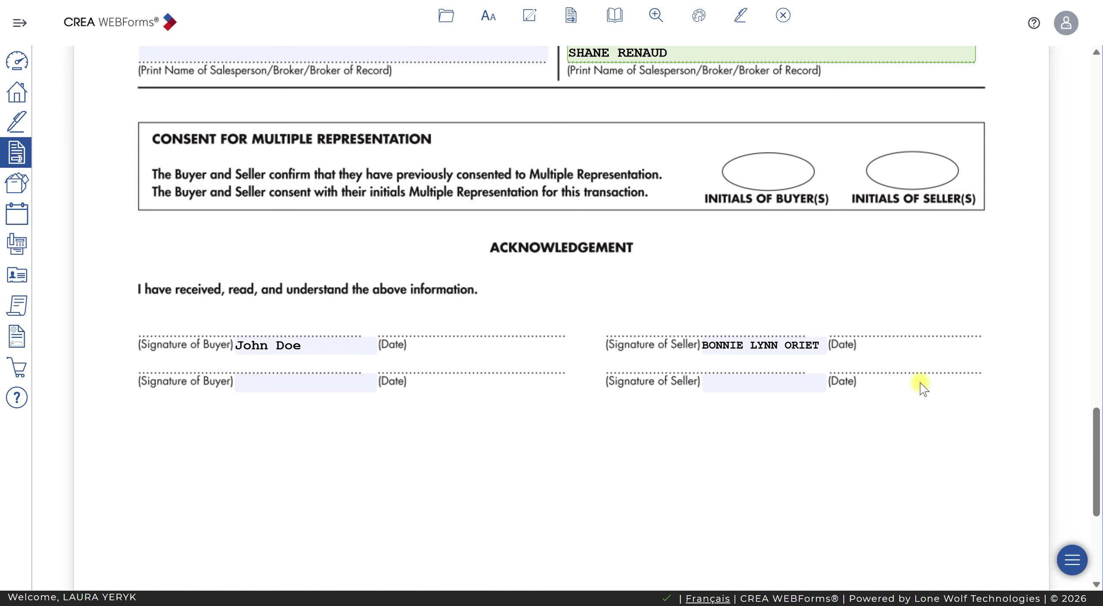
scroll(920, 383, down, 2)
scroll(920, 382, down, 3)
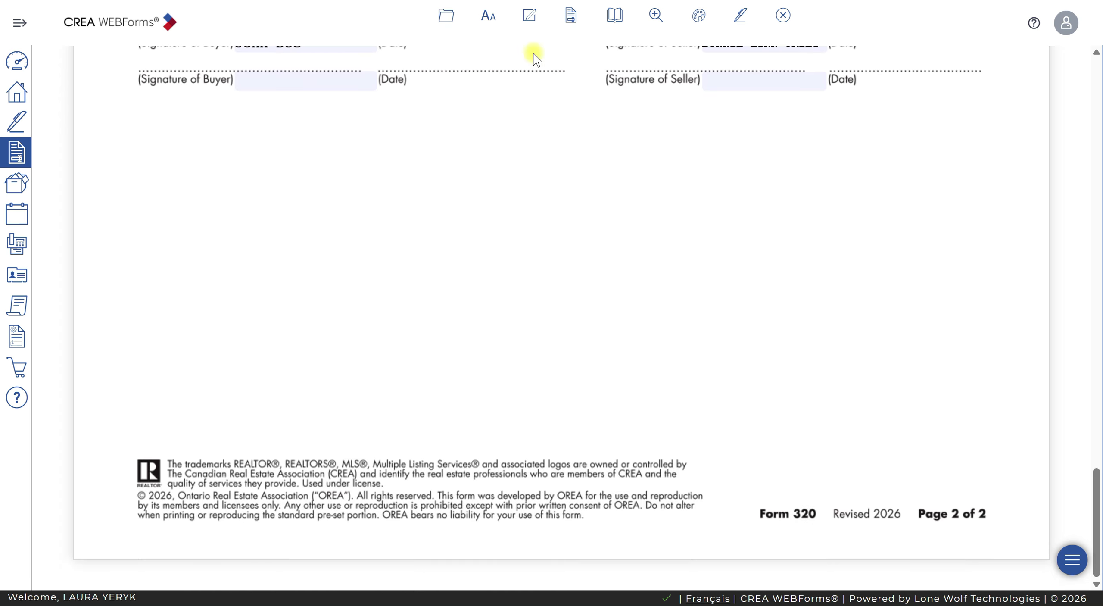
Open (Ontario) 630 - Individual Identification Information Record from Transaction Forms
click(575, 17)
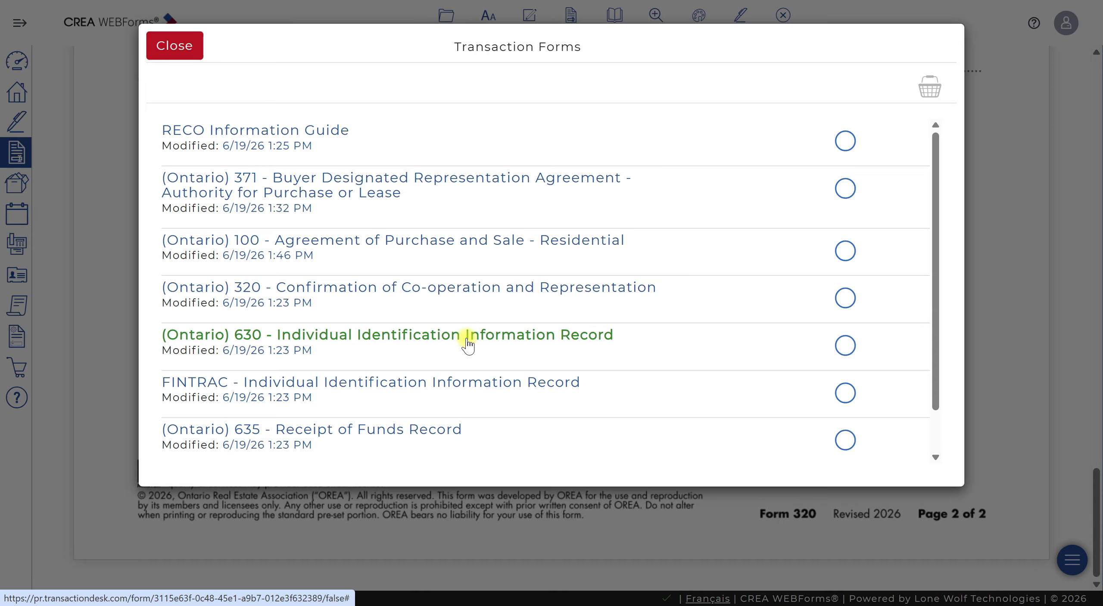
click(495, 342)
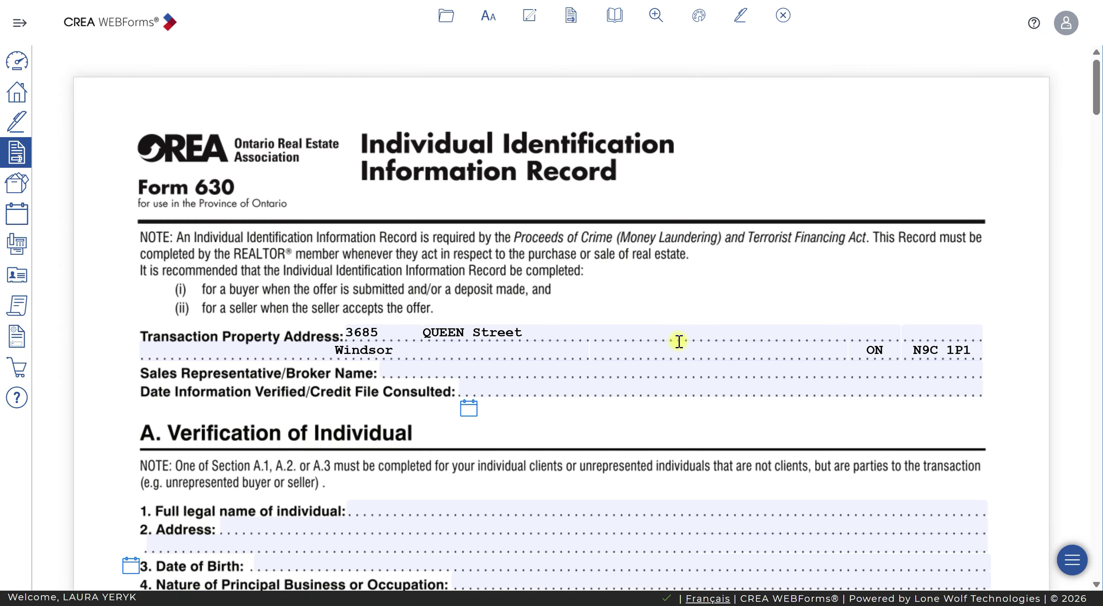
scroll(797, 280, down, 3)
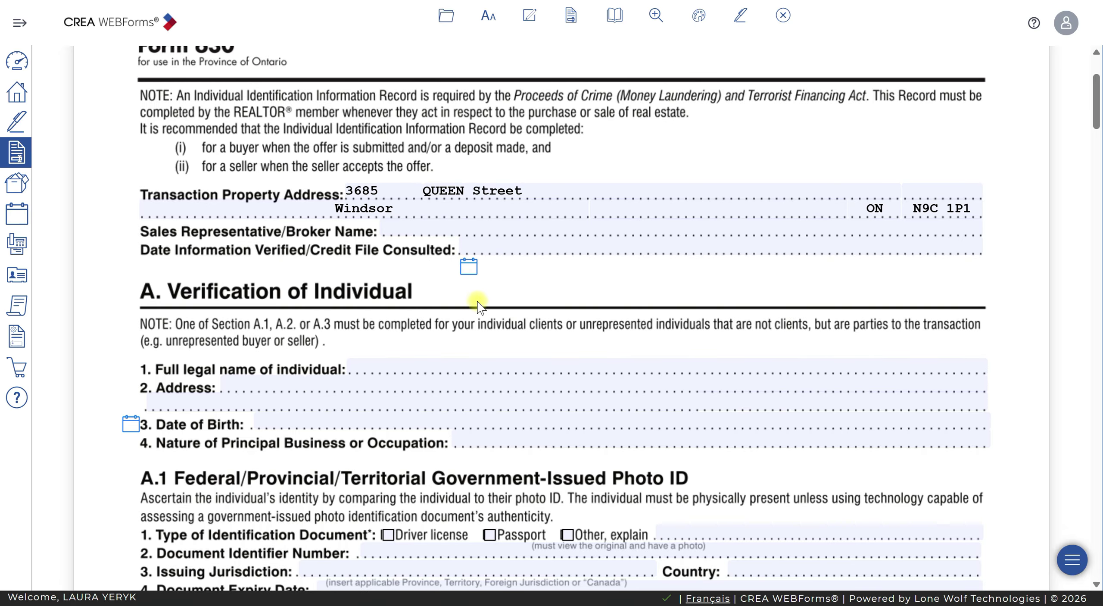
Scroll through Form 630 and click into the optional business-dealings description field
scroll(495, 303, down, 3)
scroll(494, 303, down, 3)
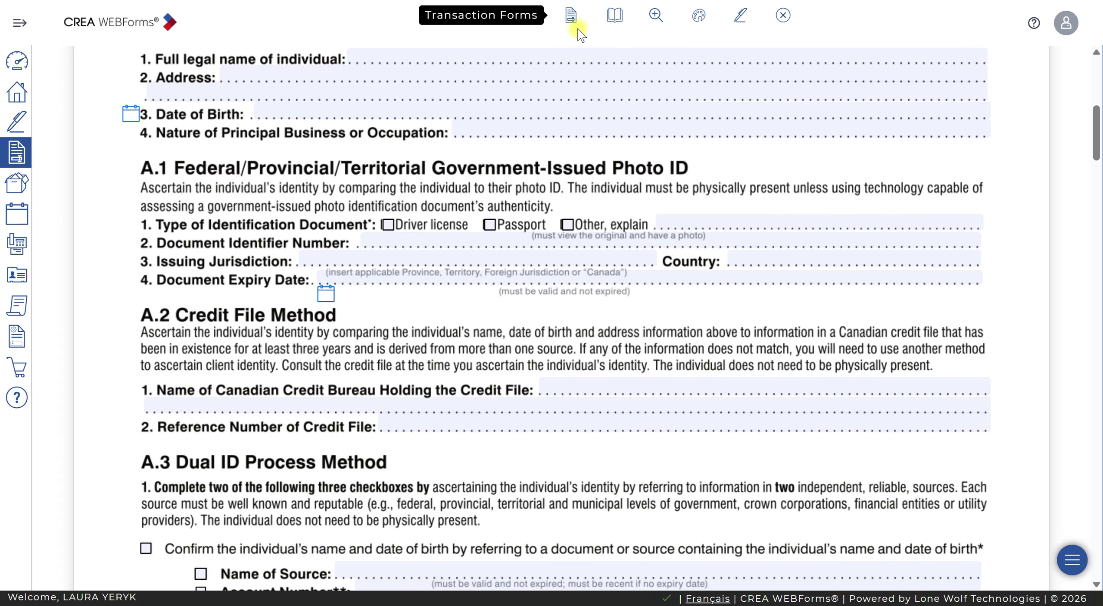
scroll(672, 293, down, 20)
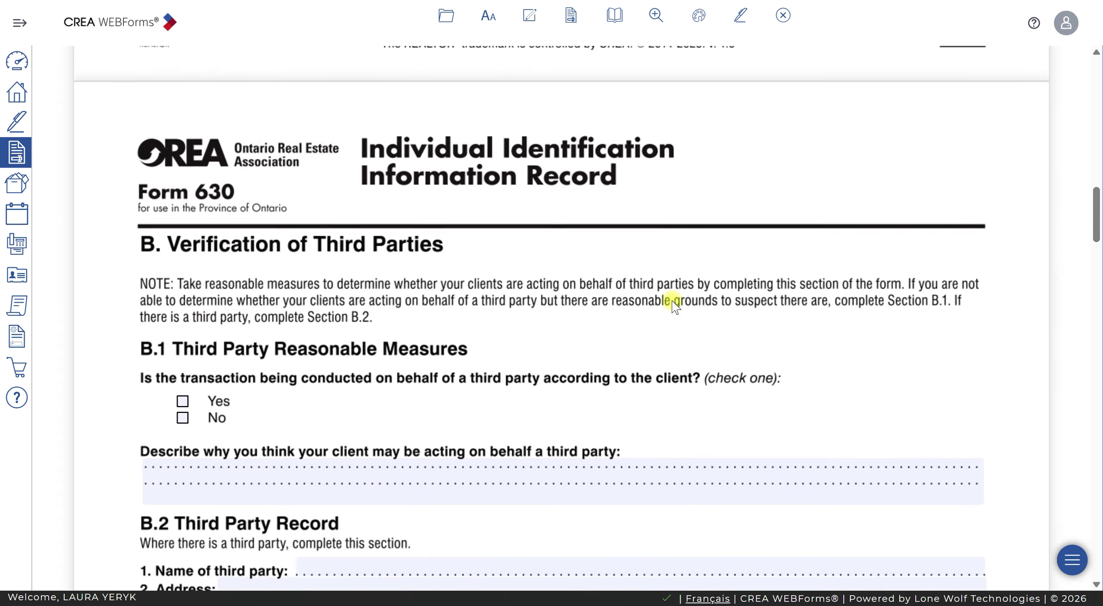
scroll(672, 299, up, 2)
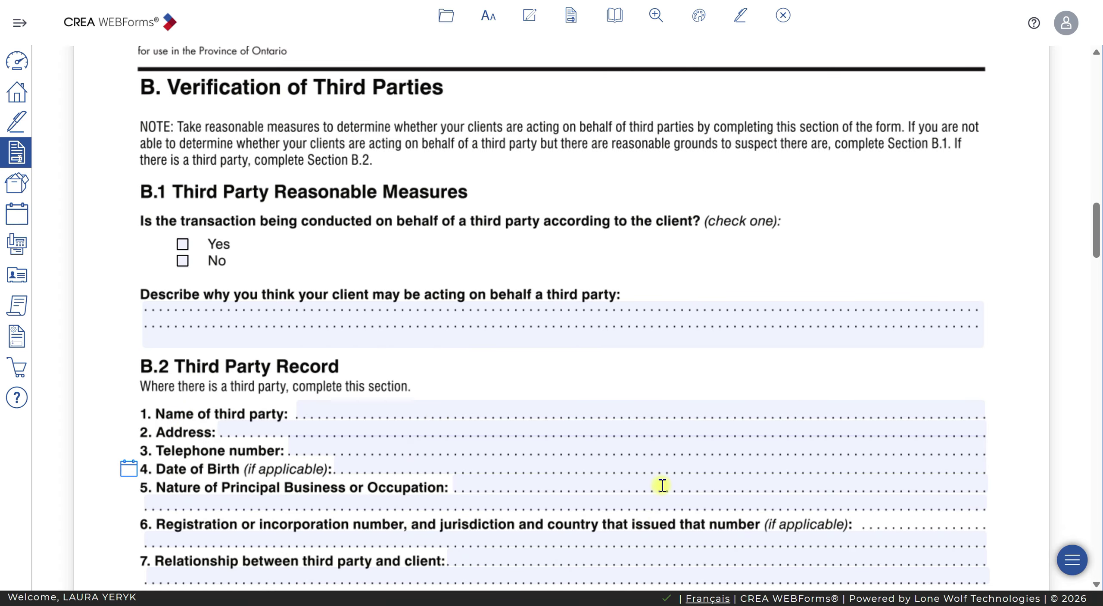
scroll(664, 484, down, 5)
scroll(674, 477, down, 20)
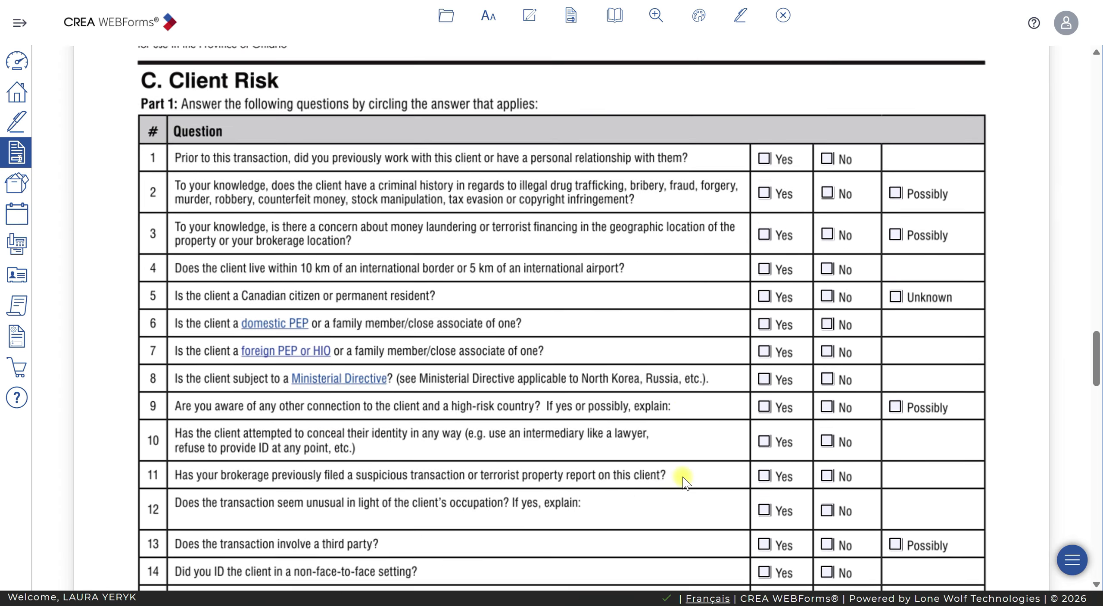
scroll(546, 364, down, 8)
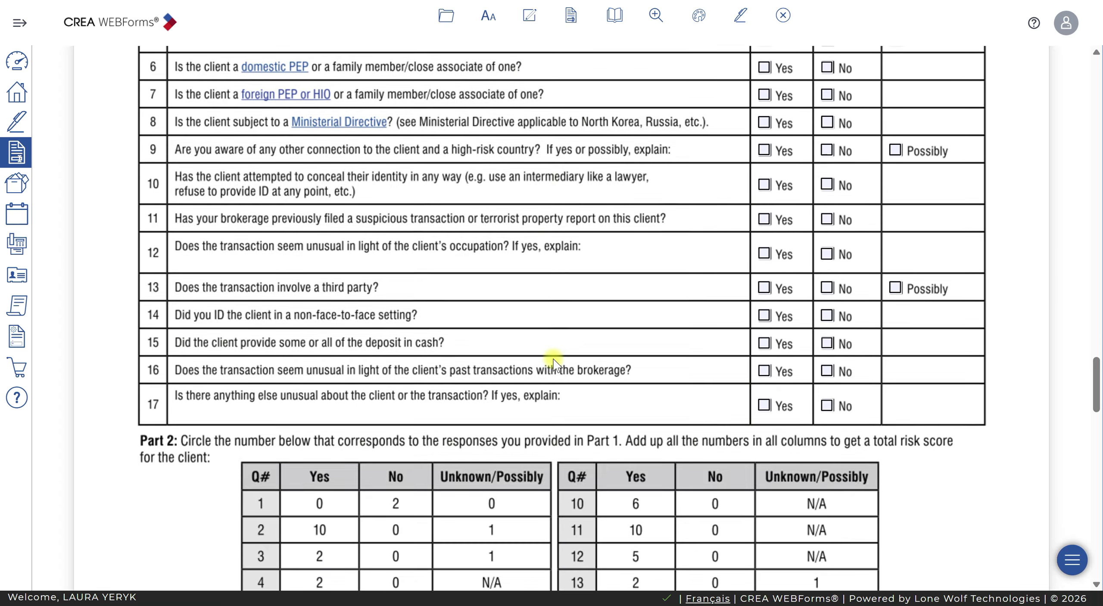
scroll(756, 524, down, 12)
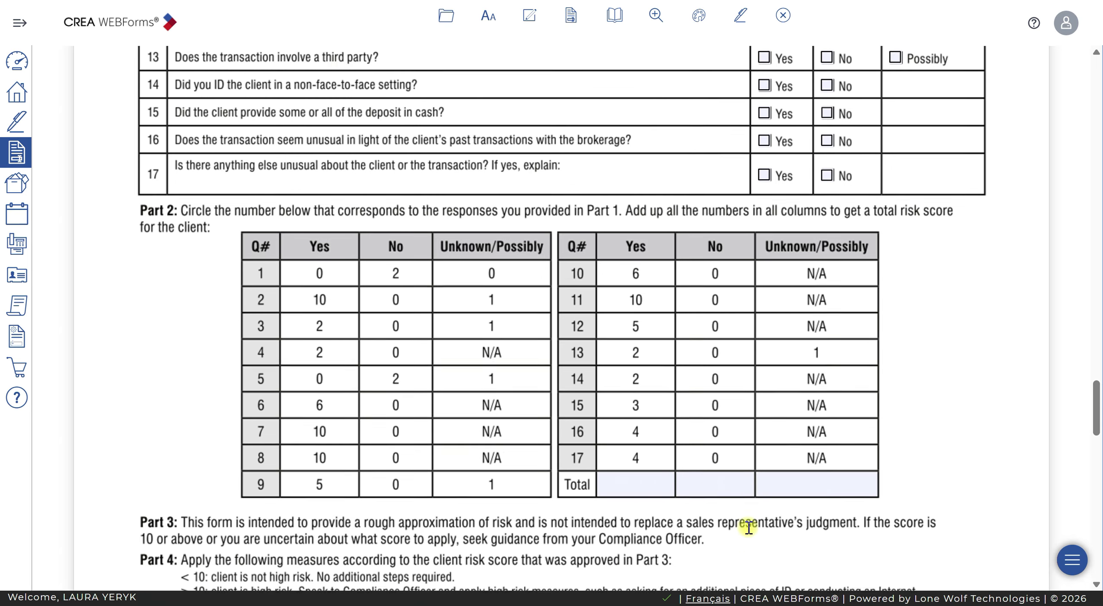
scroll(759, 527, down, 6)
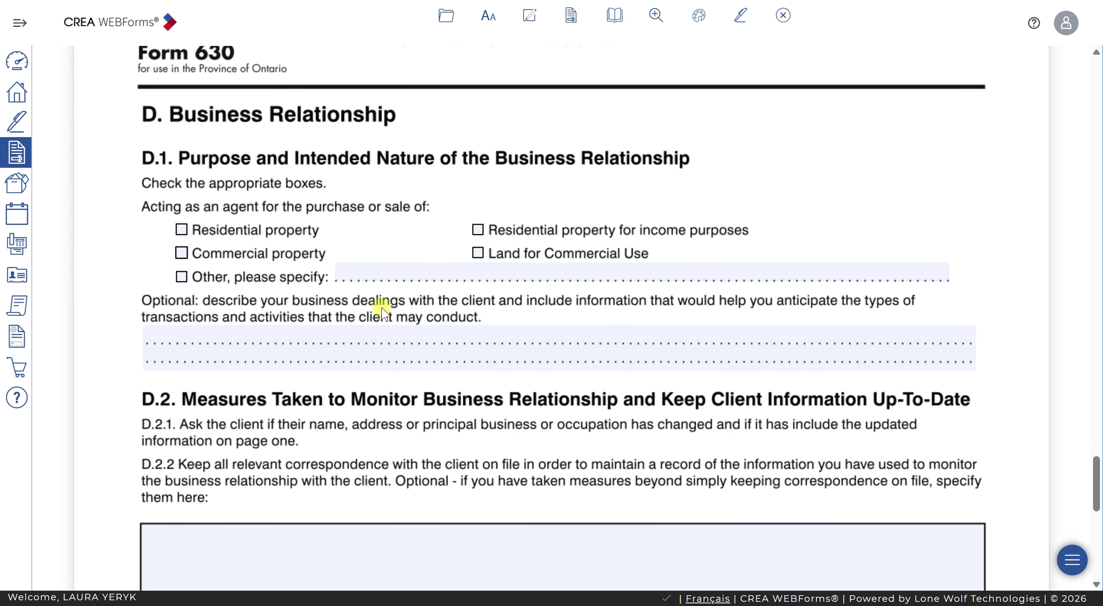
click(252, 334)
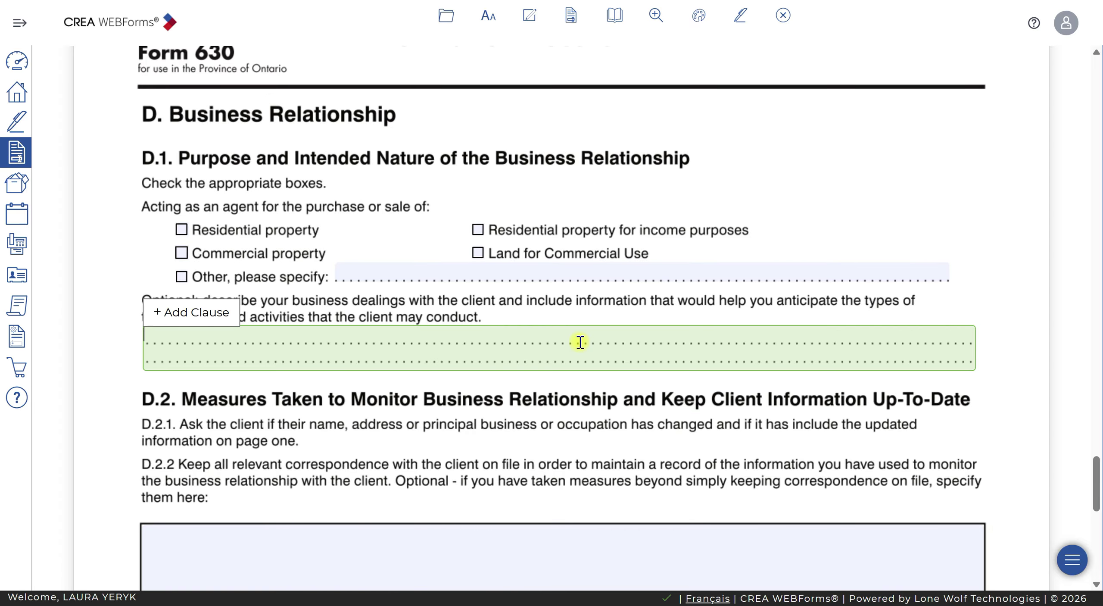
Switch to the (Ontario) 635 - Receipt of Funds Record form
click(572, 17)
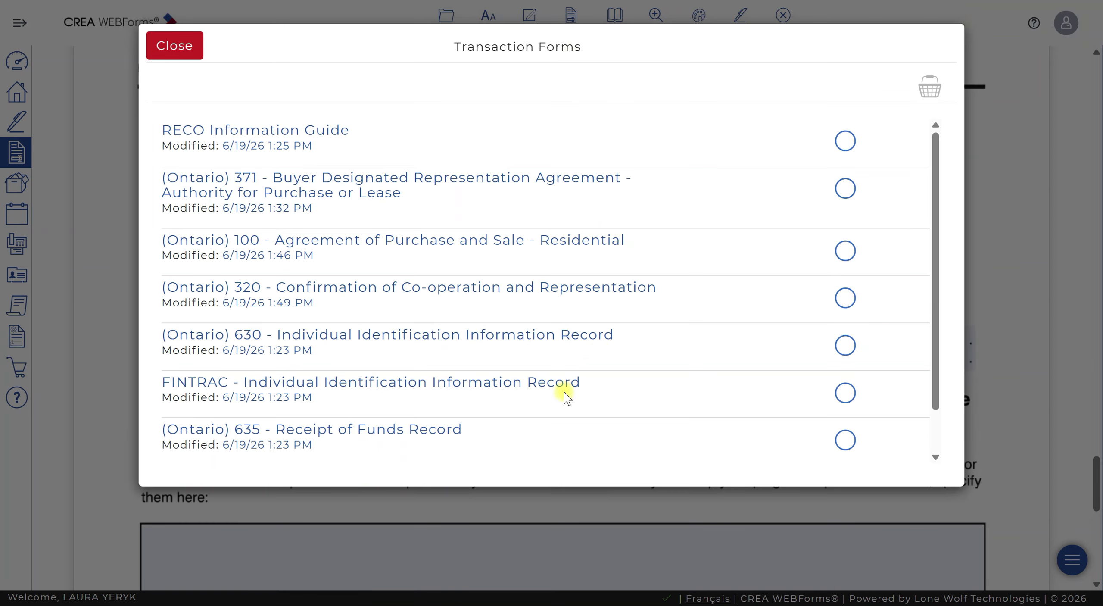
click(395, 431)
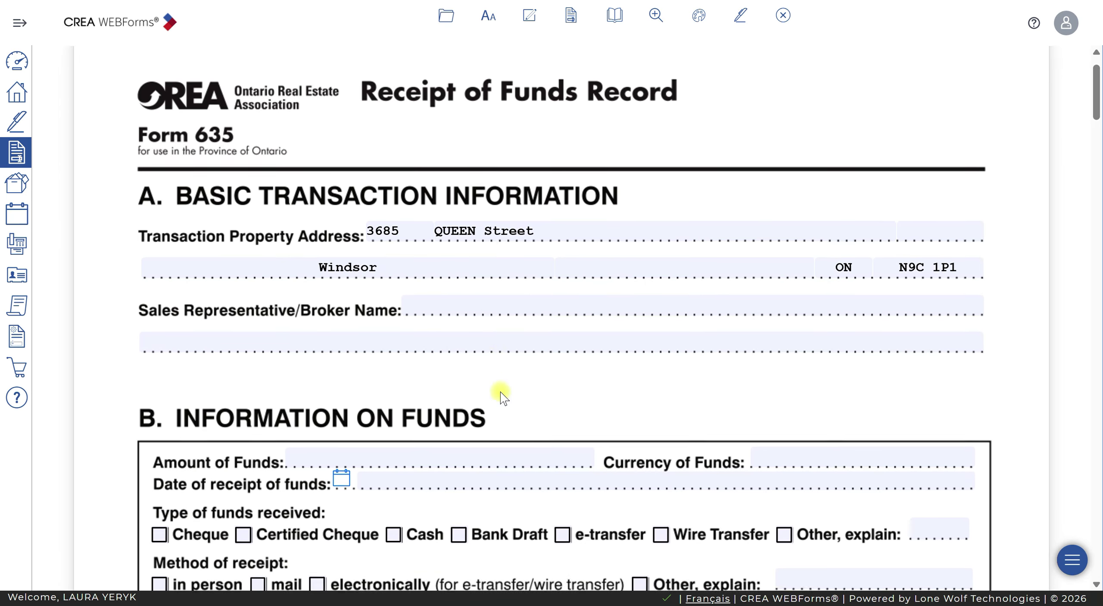
scroll(500, 394, down, 2)
scroll(500, 393, up, 2)
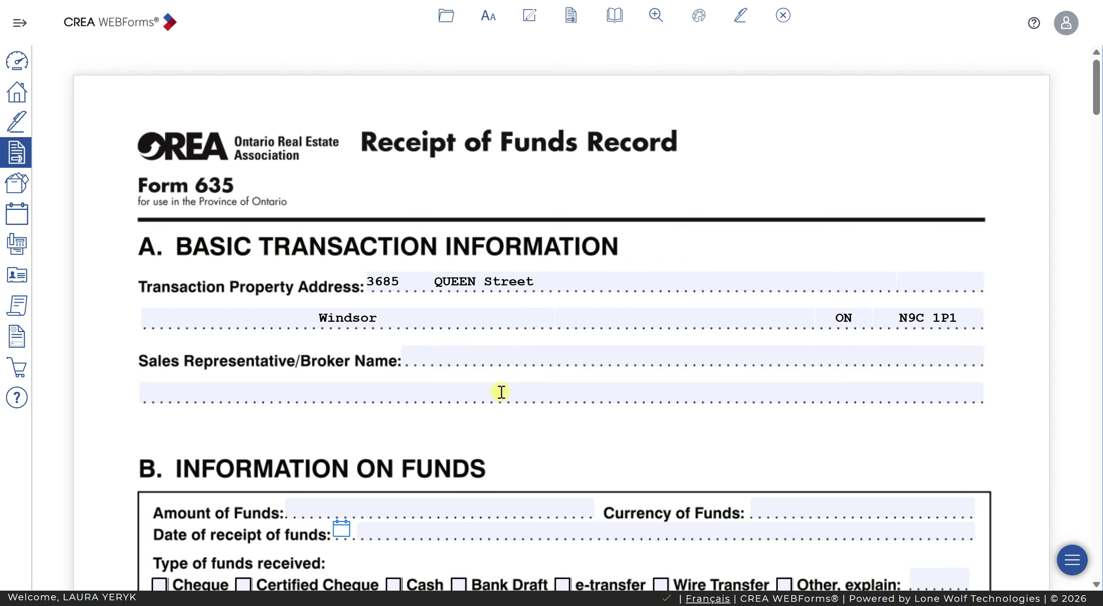
Review Form 635's blank funds-information entries and section C, Account-Related Information
scroll(560, 409, down, 8)
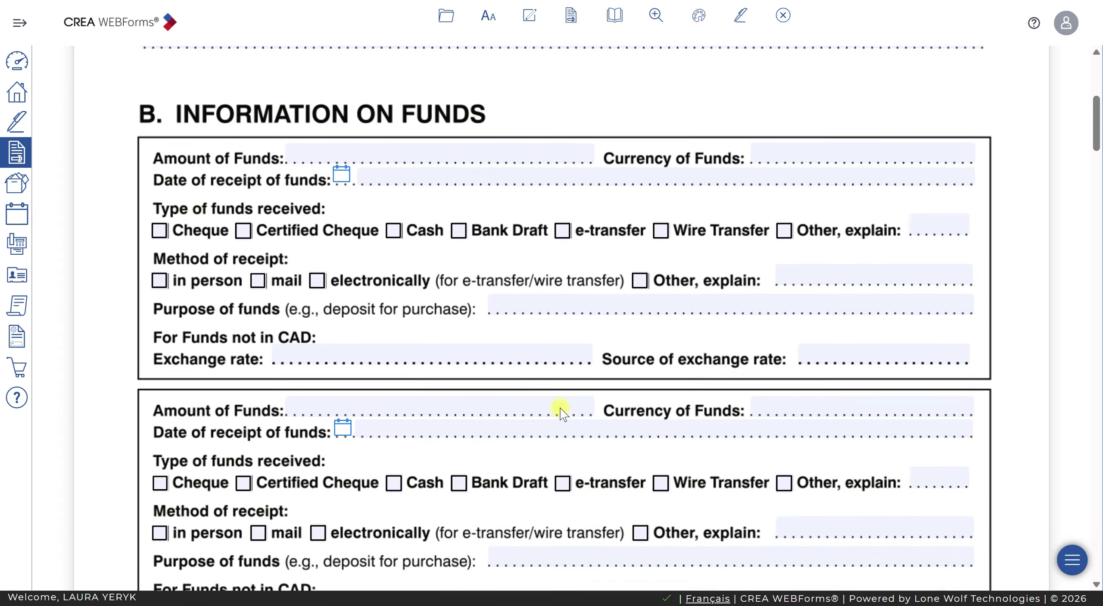
scroll(561, 412, down, 3)
scroll(561, 412, up, 2)
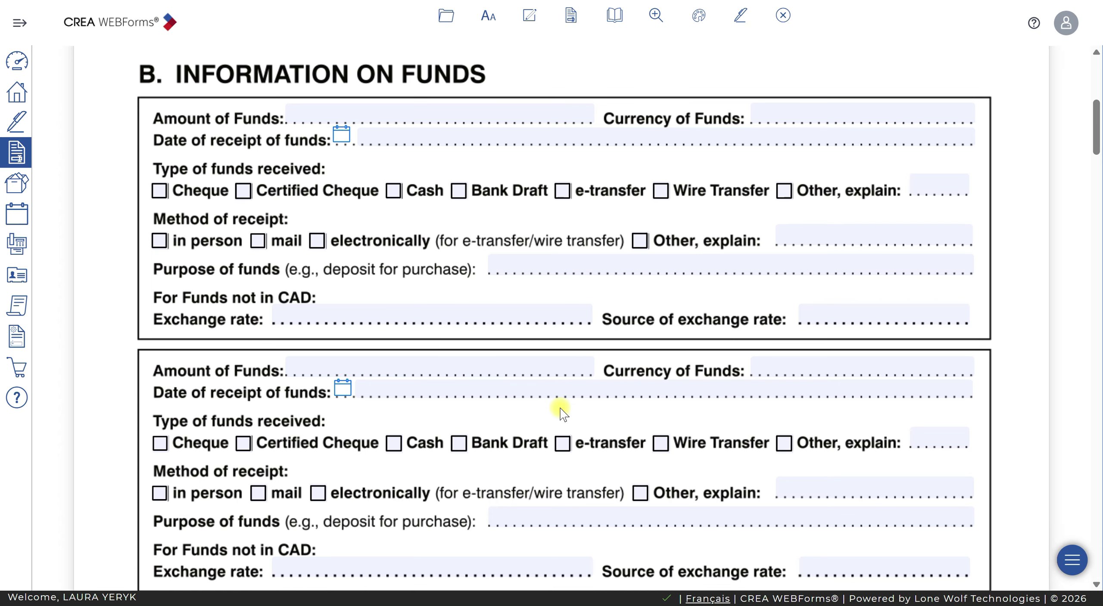
scroll(480, 280, down, 10)
scroll(480, 278, up, 10)
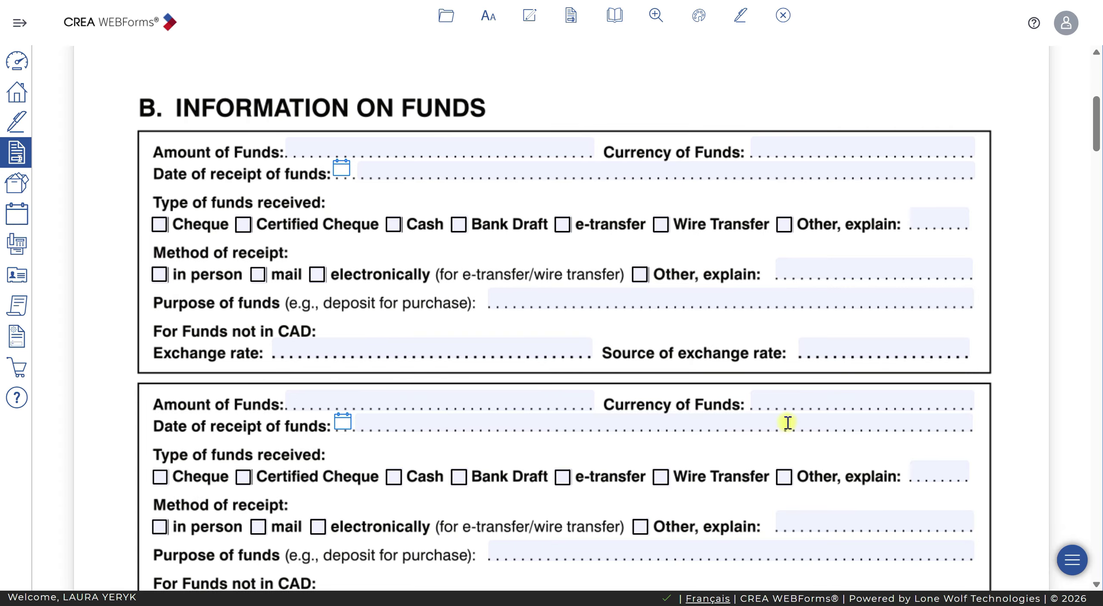
scroll(788, 423, down, 5)
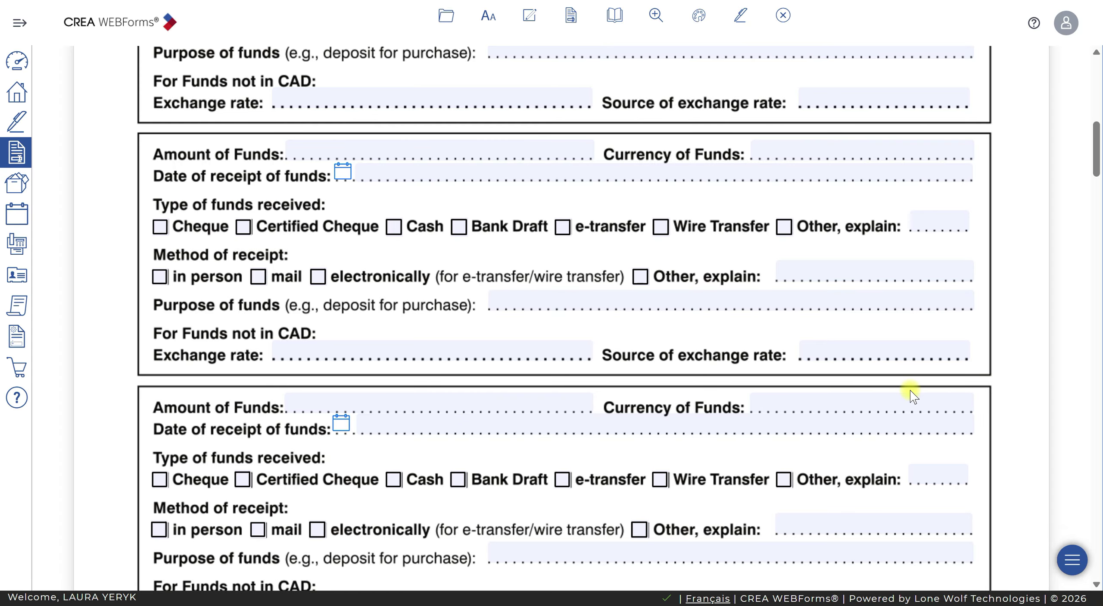
scroll(911, 389, down, 10)
scroll(910, 386, up, 12)
scroll(915, 384, up, 5)
scroll(1007, 362, down, 3)
scroll(1010, 364, down, 6)
scroll(1010, 364, down, 15)
scroll(1010, 361, up, 2)
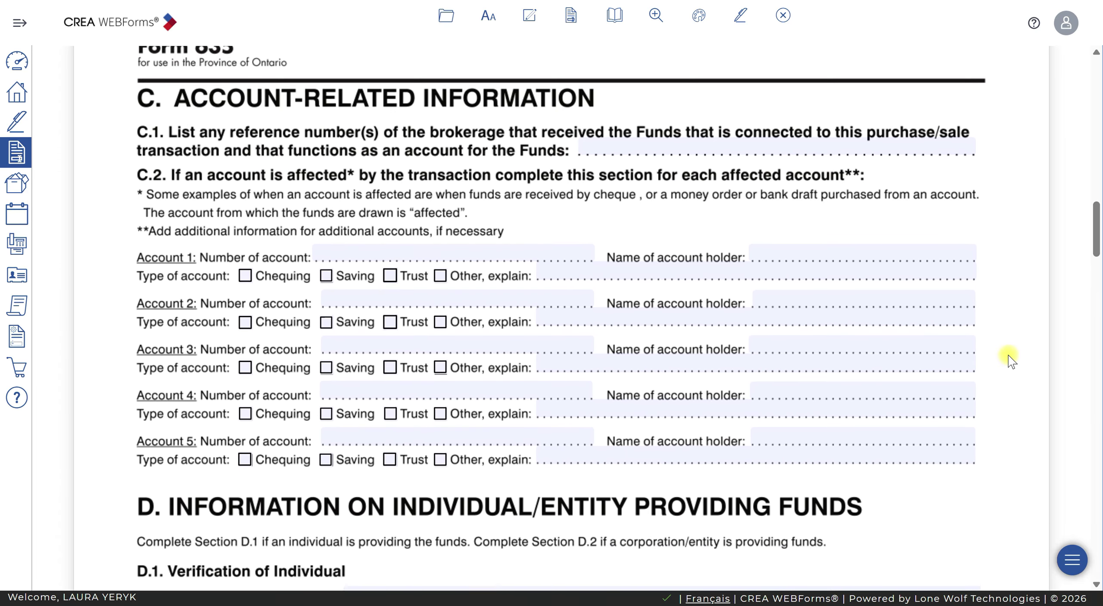
scroll(1010, 361, up, 1)
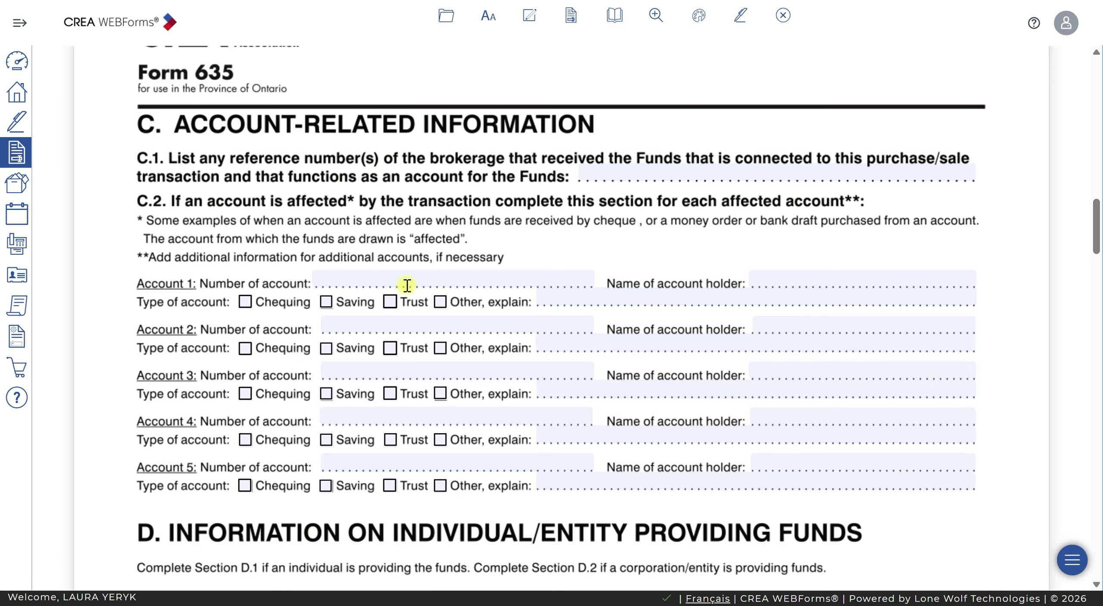
click(515, 283)
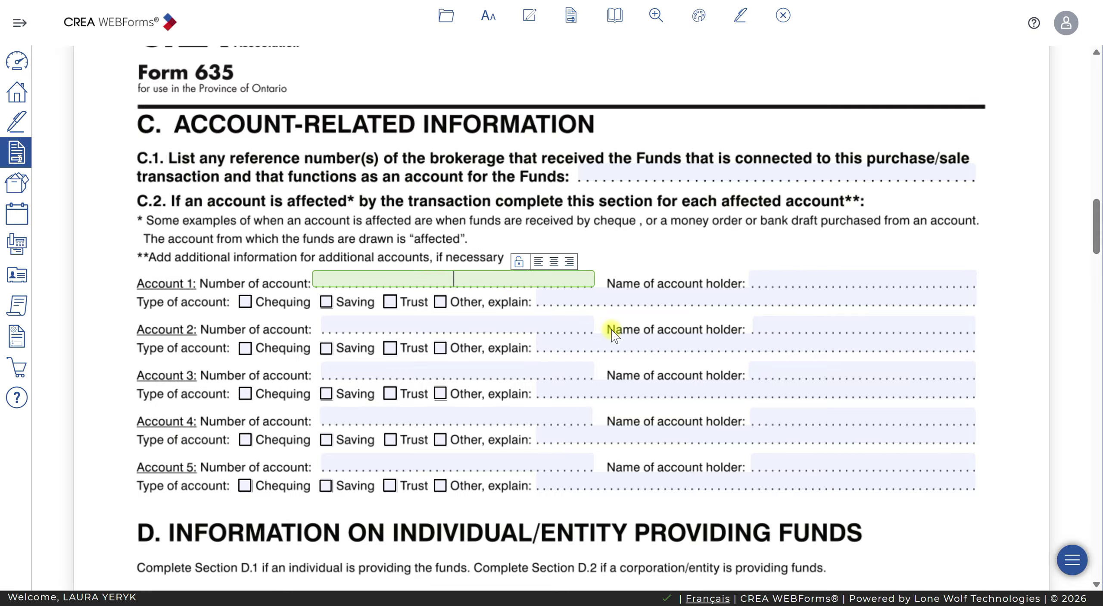
click(662, 298)
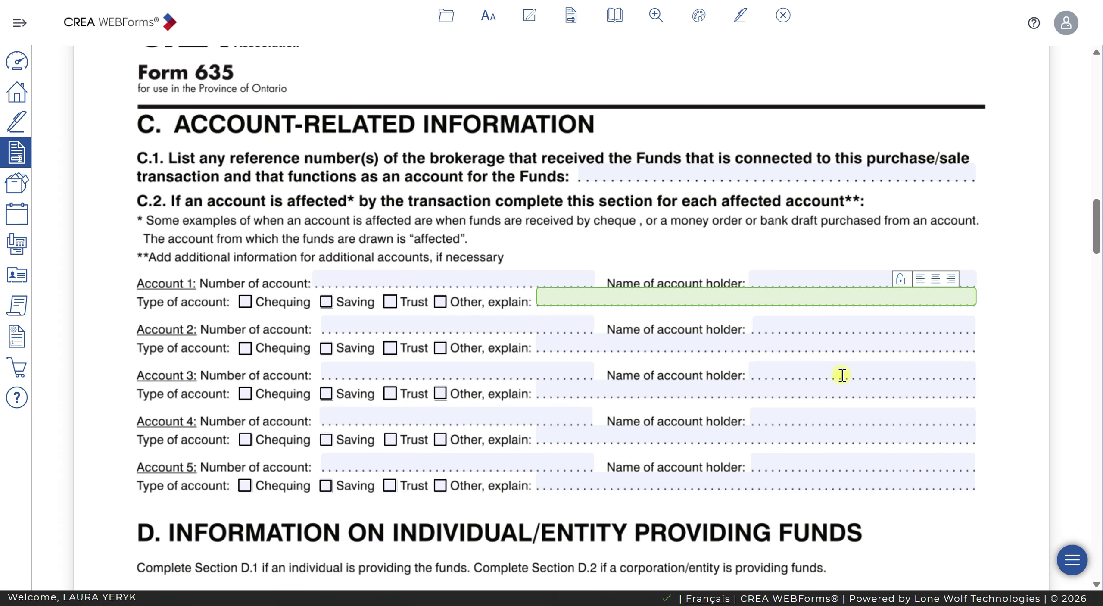
scroll(842, 375, down, 5)
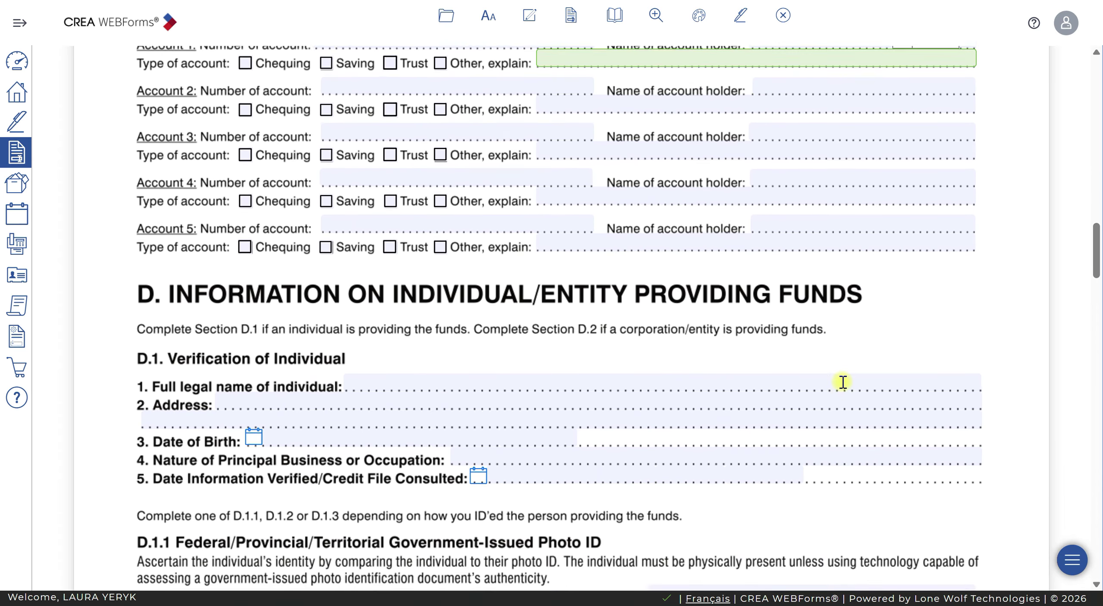
scroll(843, 382, up, 1)
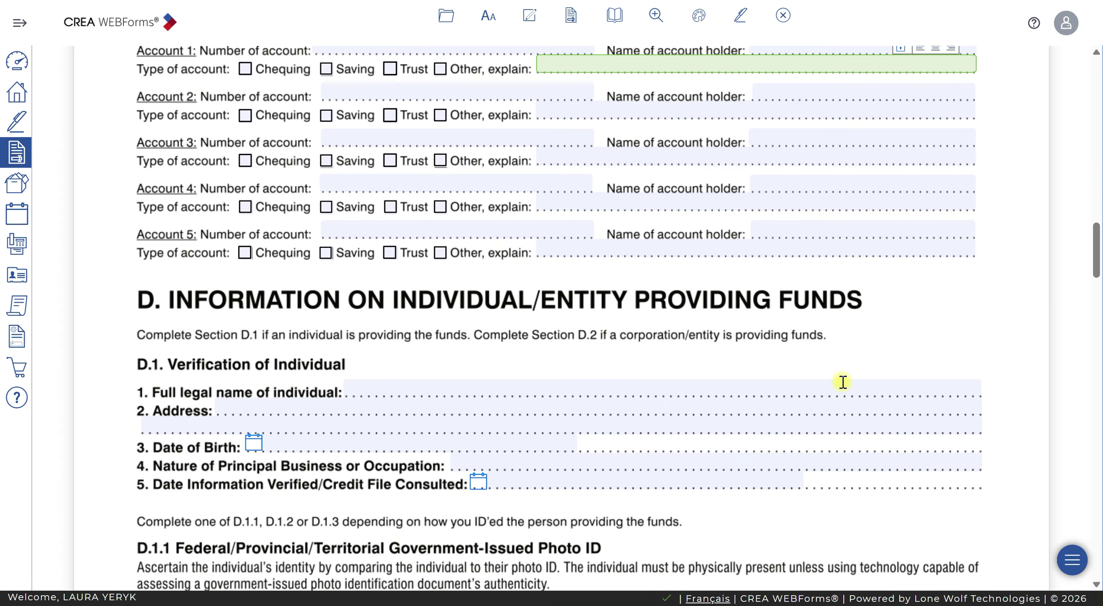
scroll(566, 395, up, 3)
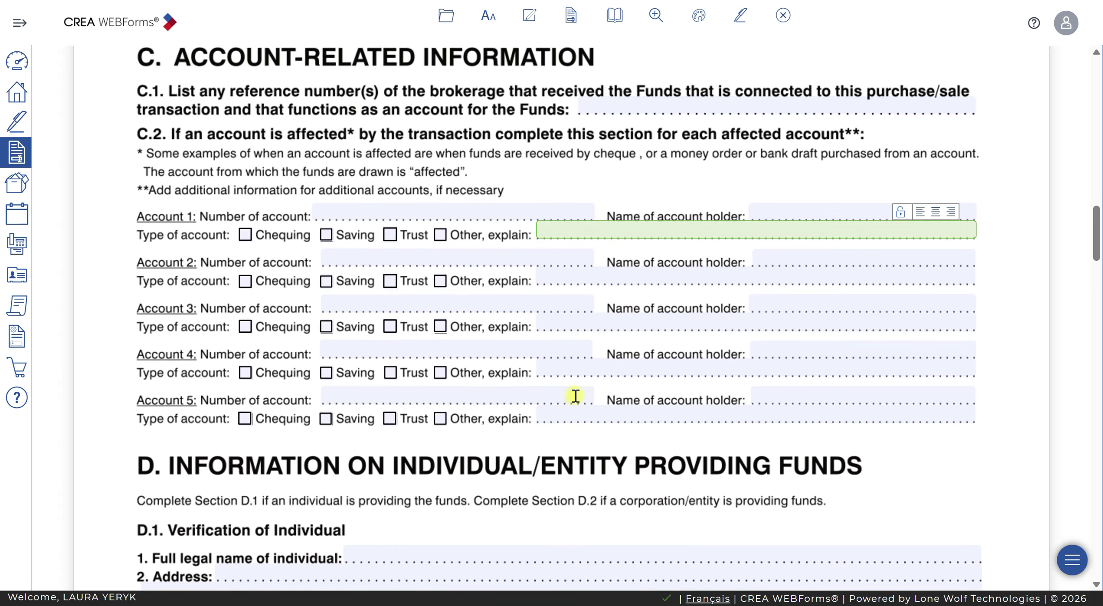
scroll(573, 394, down, 10)
scroll(523, 256, up, 3)
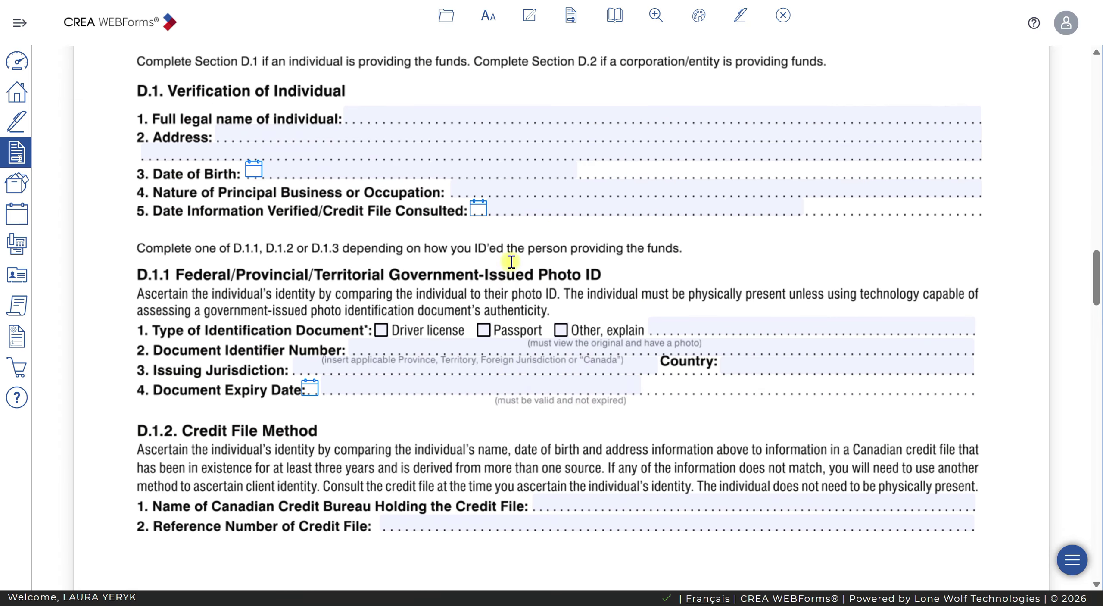
click(650, 117)
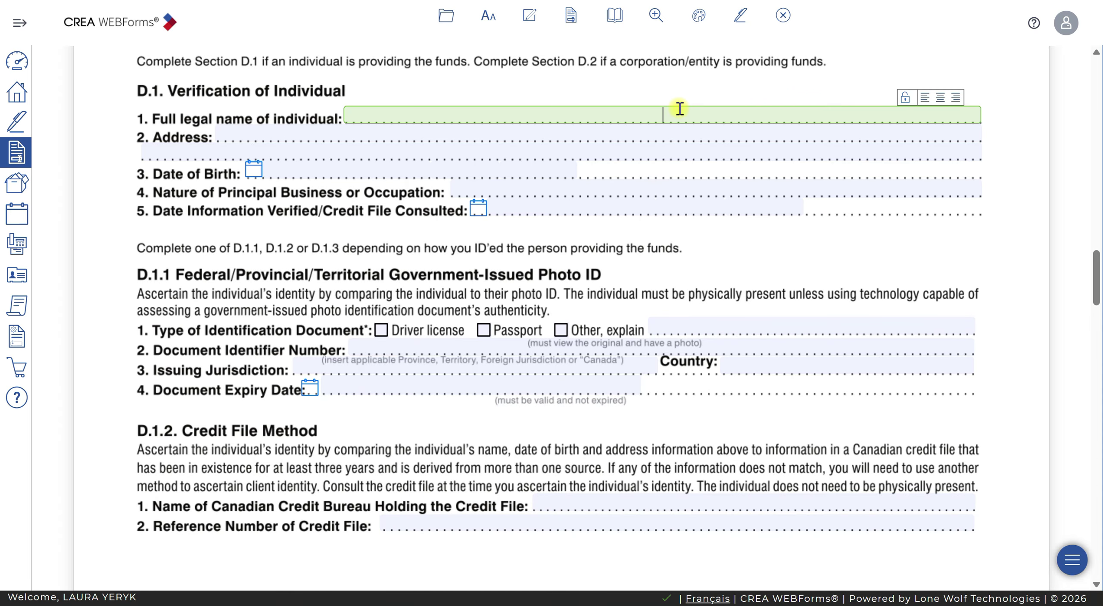
text(Seeing)
key(BackSpace)
key(BackSpace)
key(BackSpace)
key(BackSpace)
key(BackSpace)
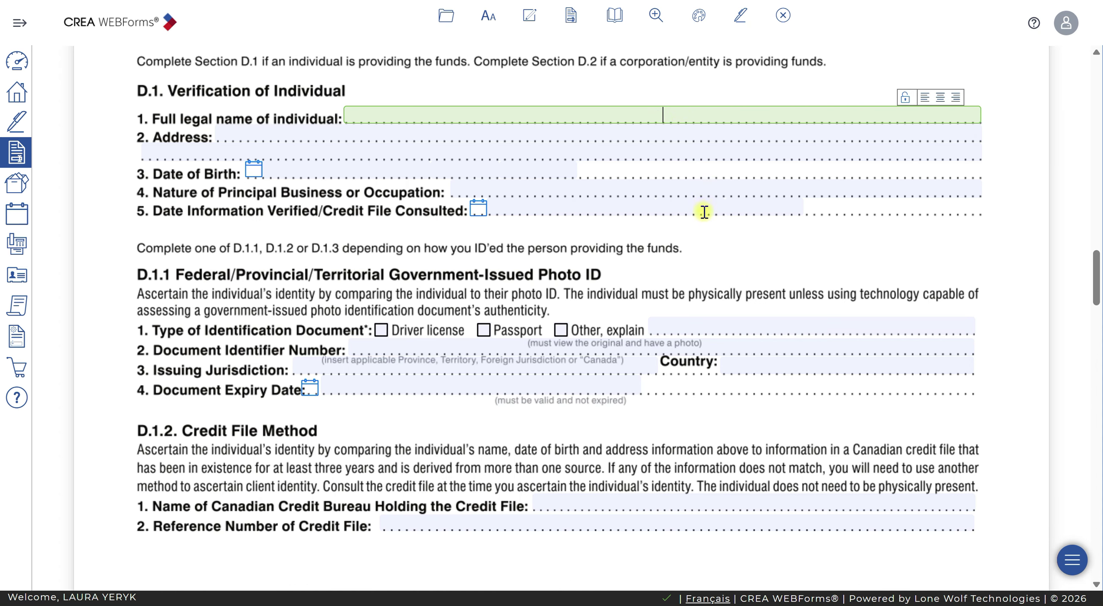
scroll(701, 205, down, 9)
scroll(701, 204, down, 17)
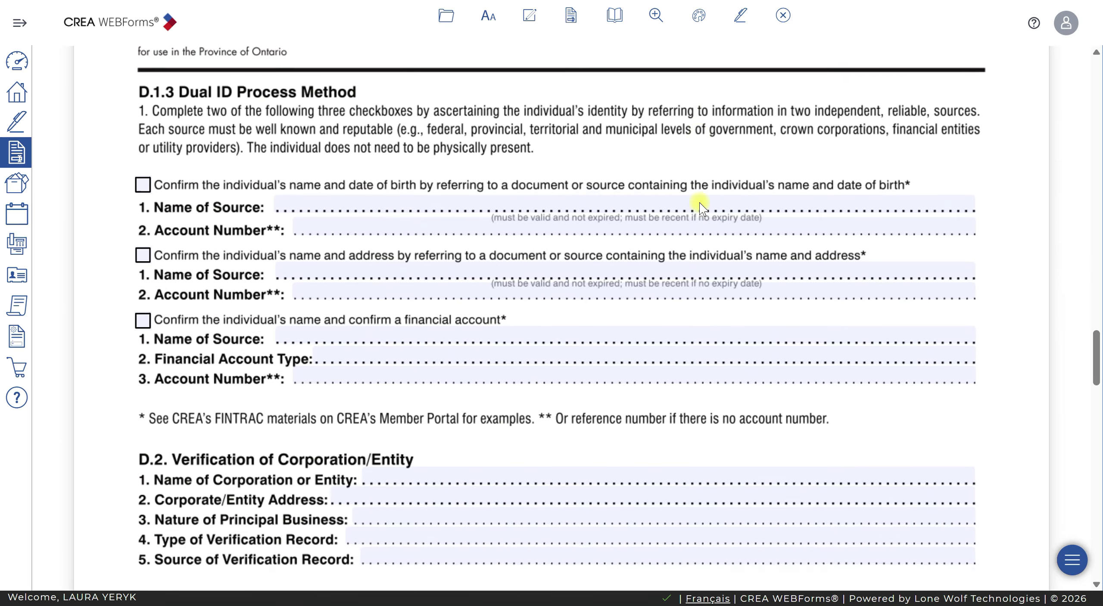
scroll(702, 204, down, 20)
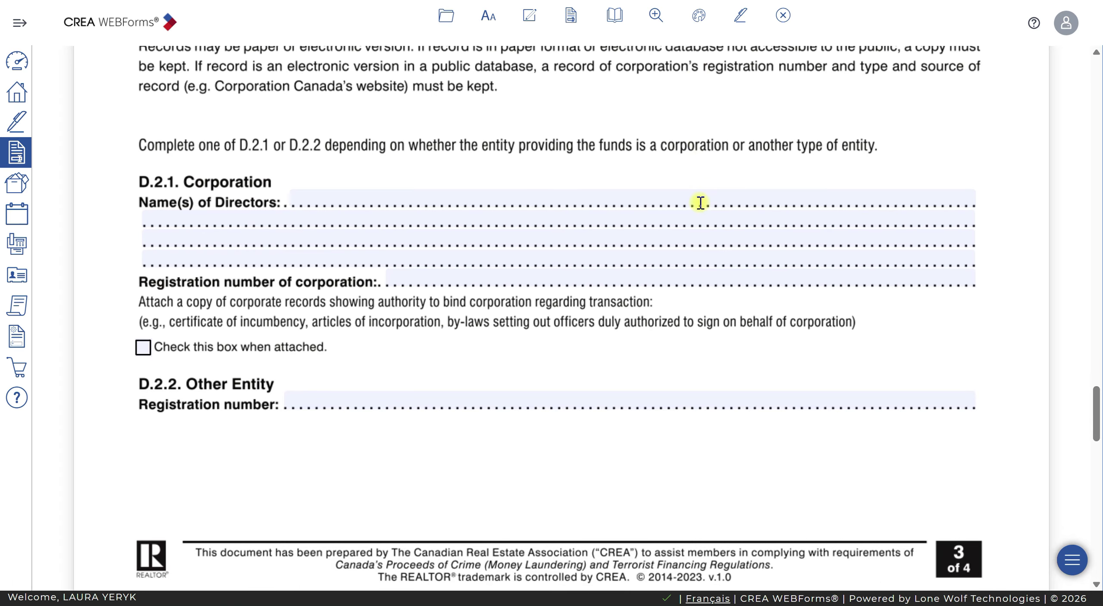
scroll(698, 201, down, 6)
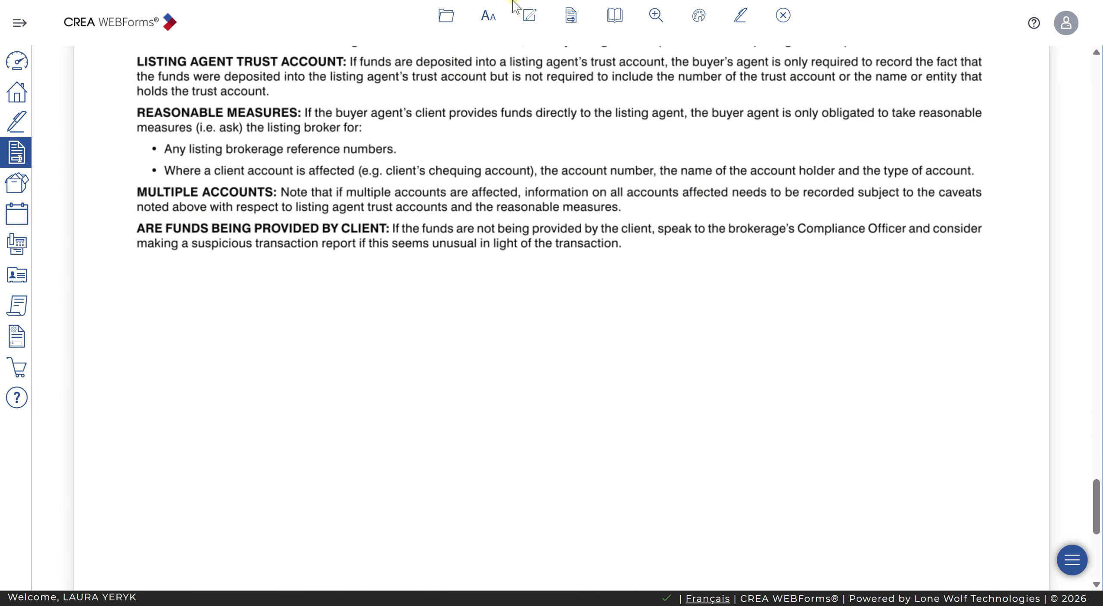
Open the Deerbrook Realty - Offer Information Sheet from the transaction forms list
click(568, 15)
scroll(762, 263, down, 1)
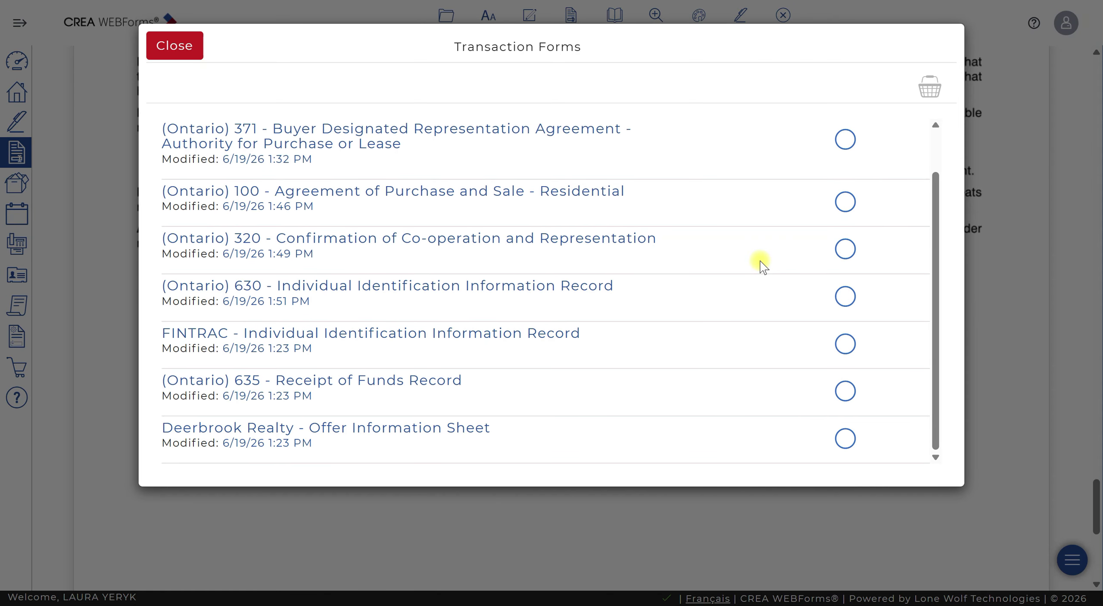
scroll(396, 320, up, 1)
scroll(421, 325, down, 1)
click(387, 420)
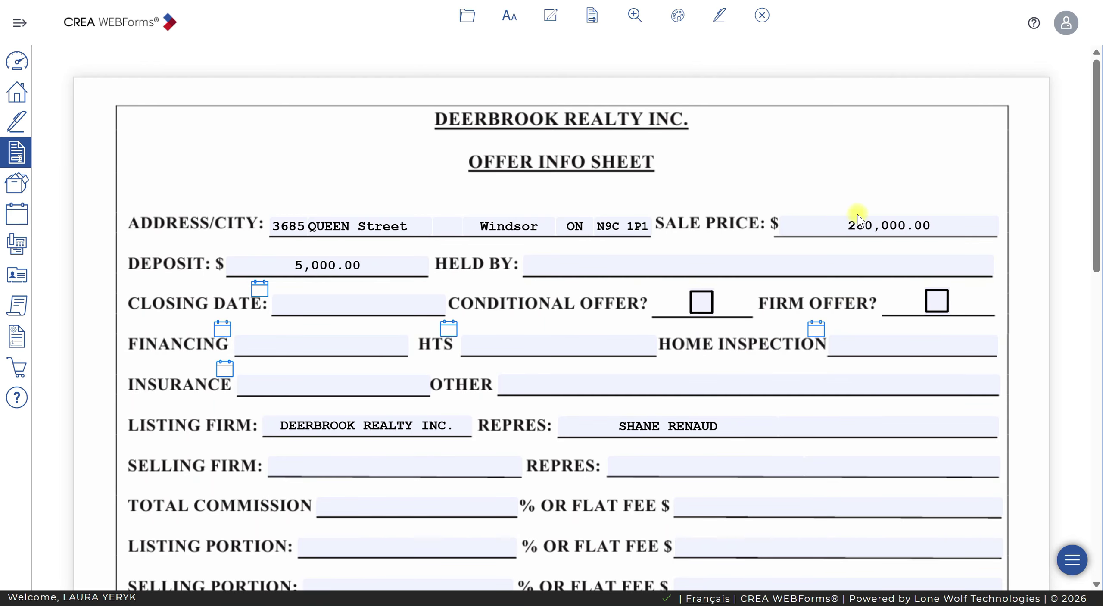
Check the 280,000.00 sale price, Held By, Other, Selling Firm and representative fields
click(834, 220)
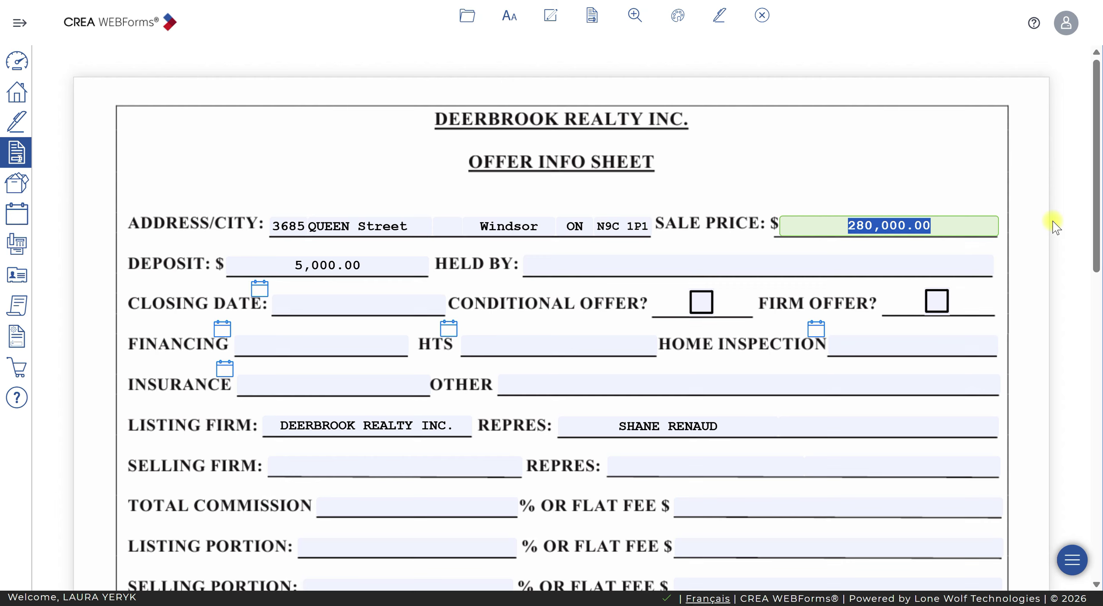
click(632, 274)
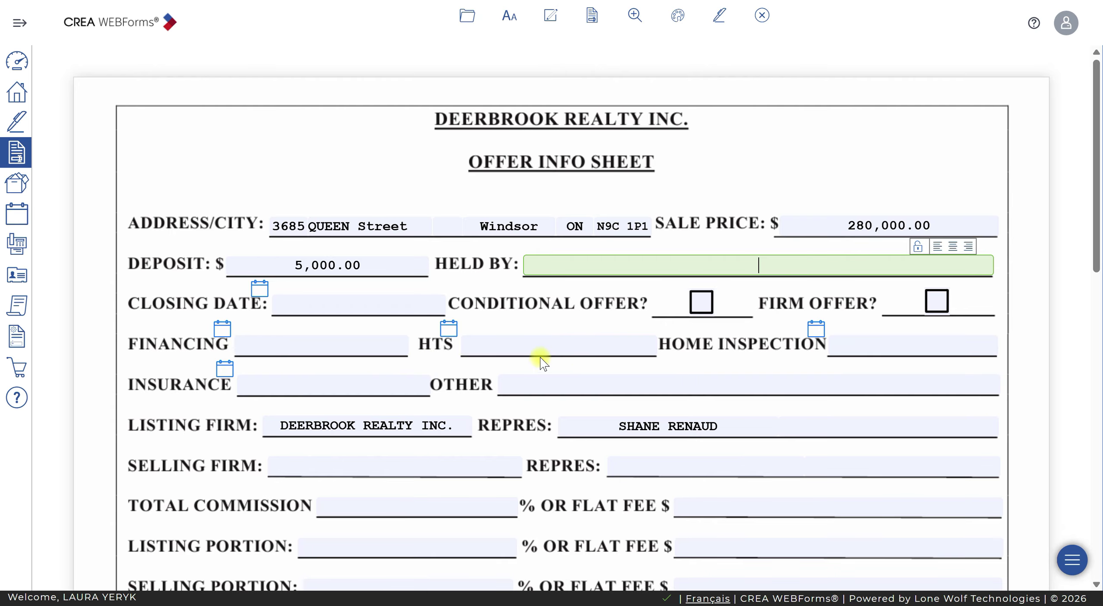
scroll(470, 391, down, 5)
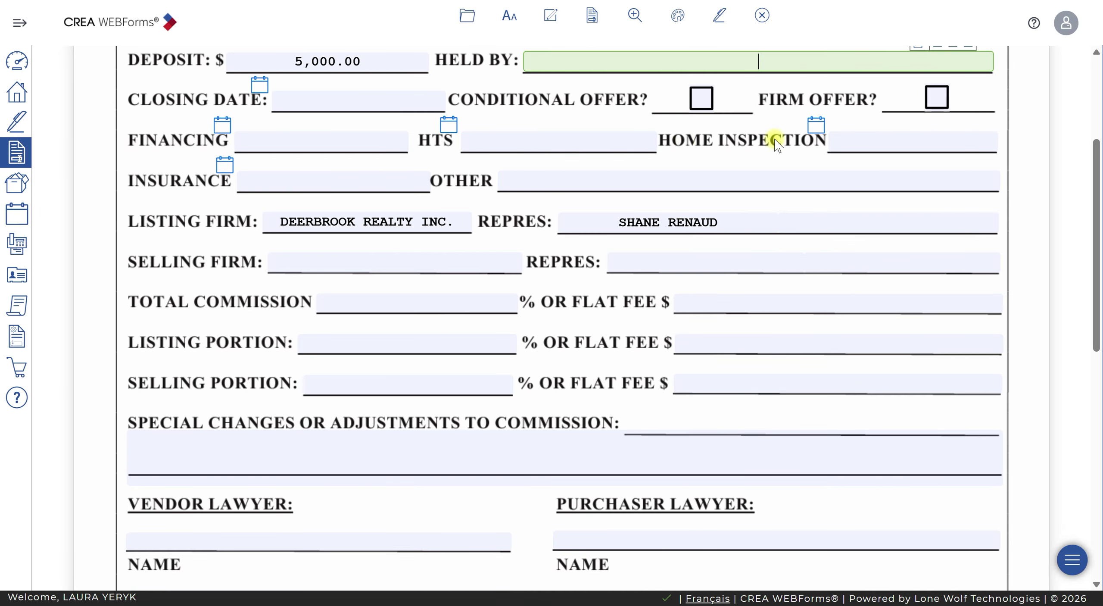
click(547, 179)
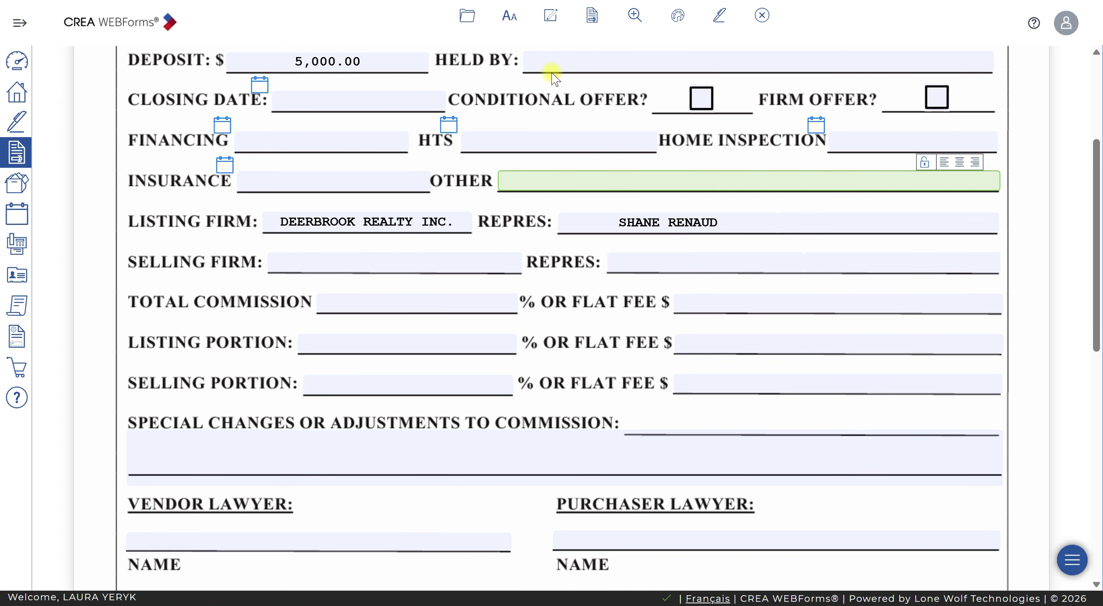
drag(1095, 244, 1095, 242)
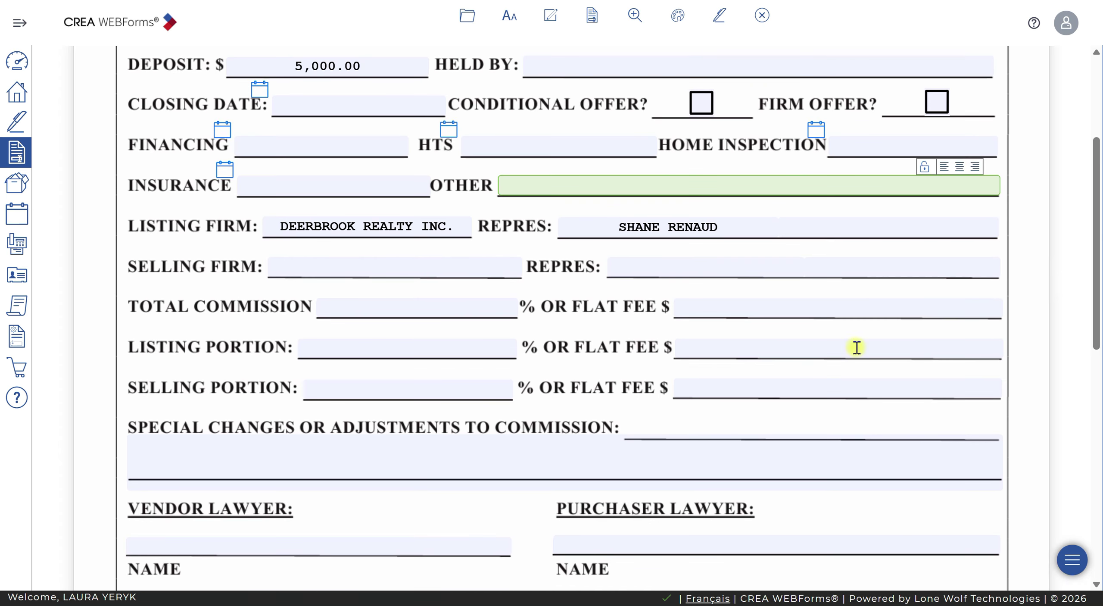
click(360, 265)
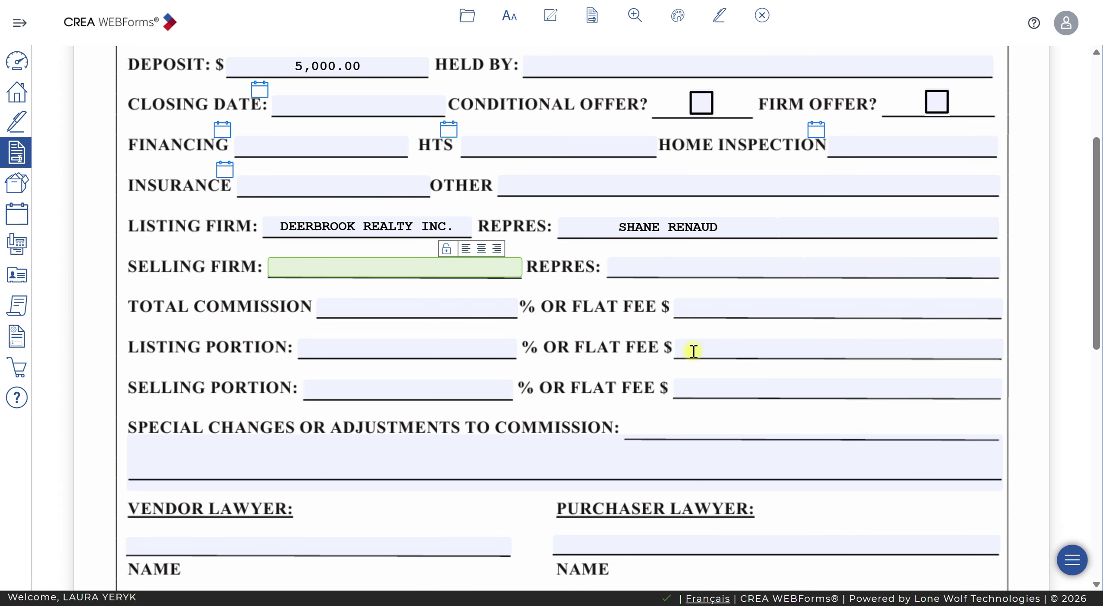
click(680, 262)
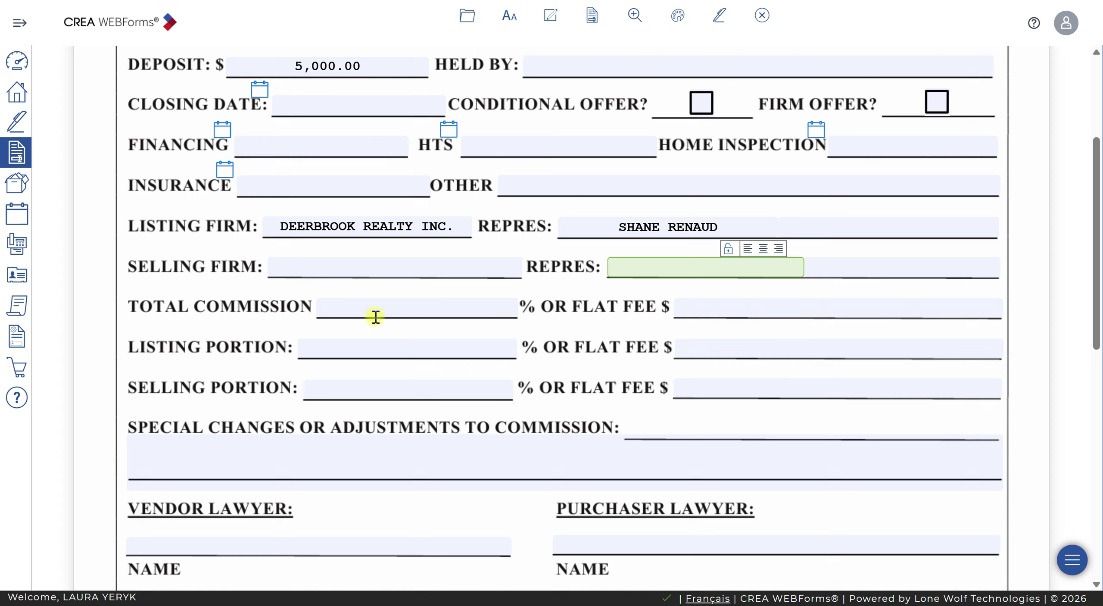
Enter 2.000 as the Selling Portion below Total Commission
click(399, 307)
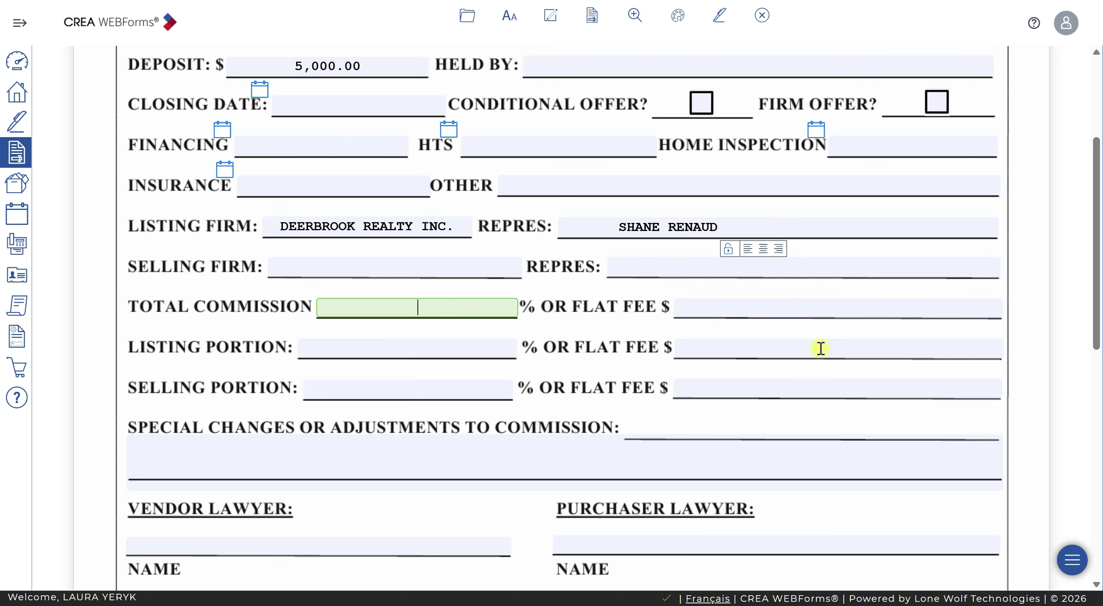
click(399, 389)
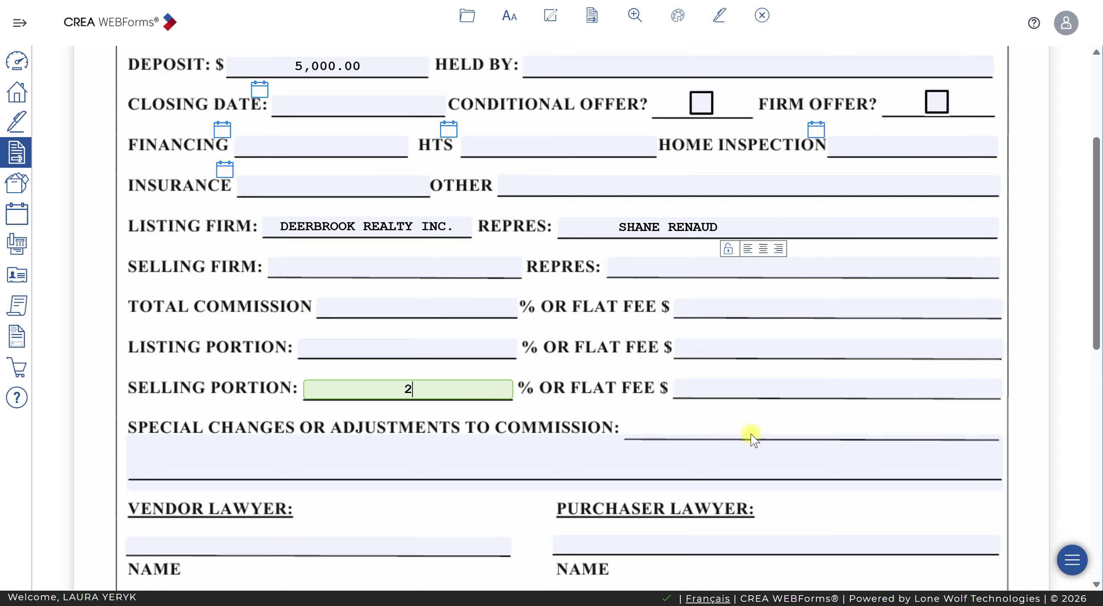
click(664, 453)
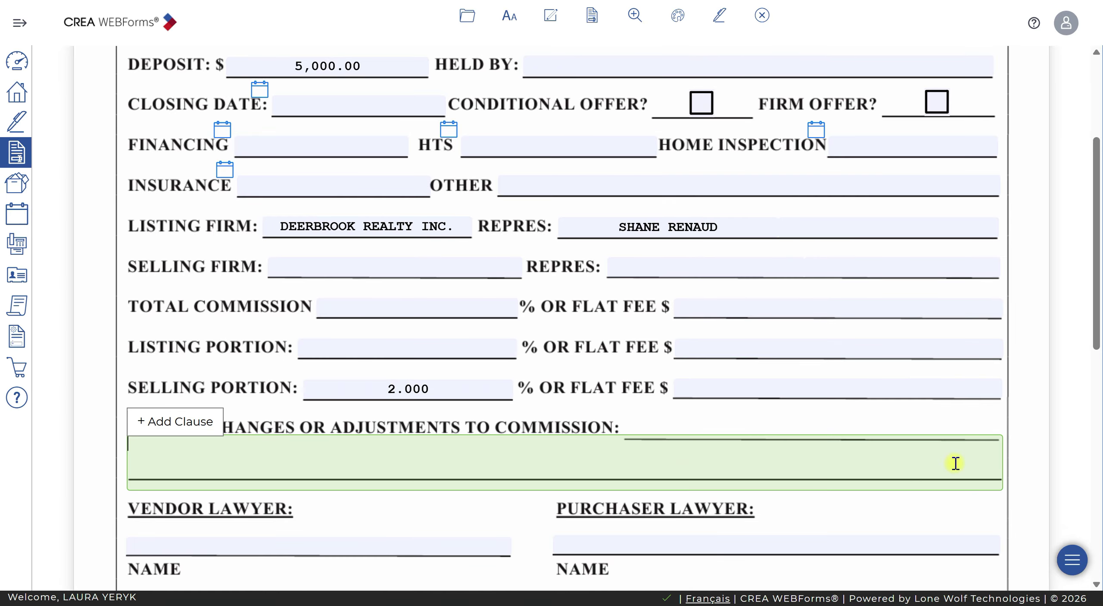